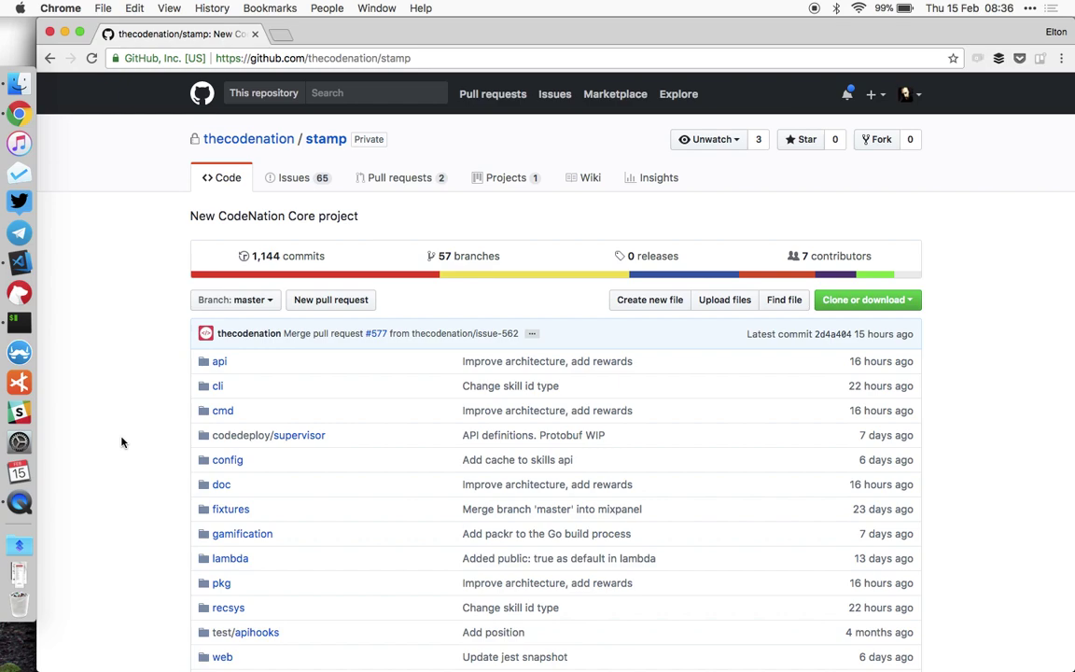
Open the repository's issue milestones and review the due dates of the Influencer and Candidate milestones.
left_click(295, 179)
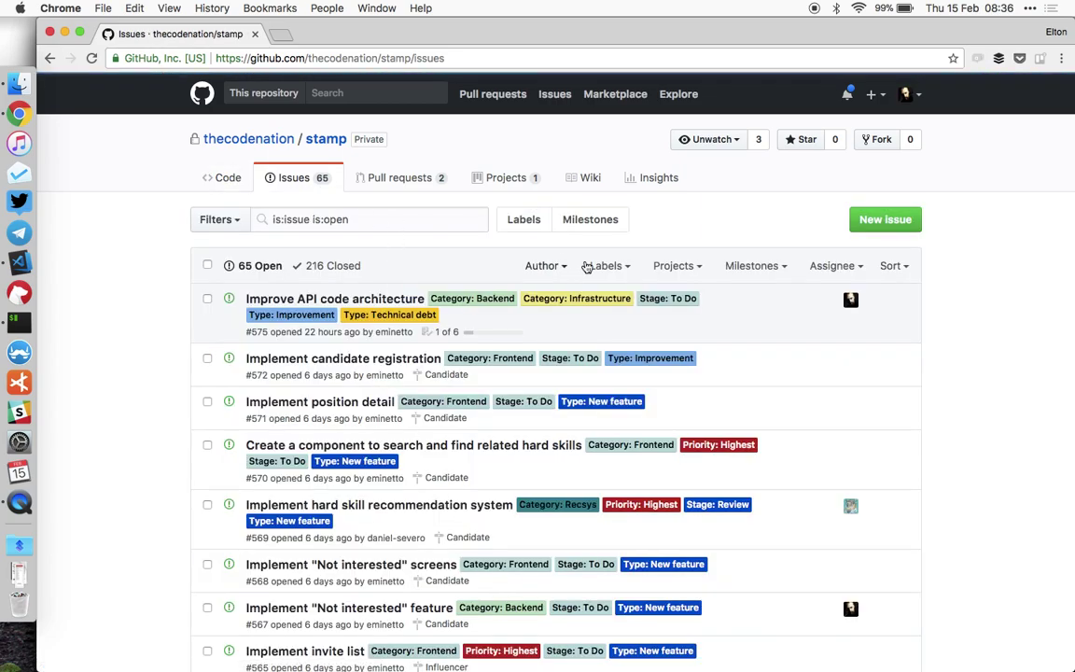
left_click(602, 221)
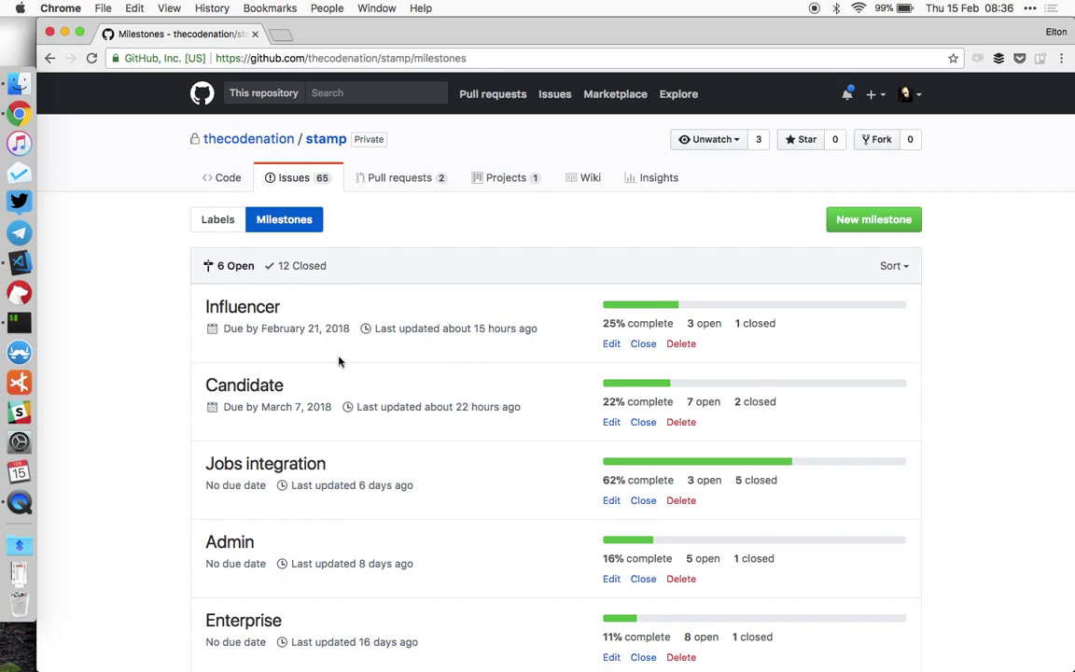
double_click(311, 328)
left_click(224, 408)
scroll(343, 562, "down", 2)
scroll(125, 413, "up", 2)
left_click_drag(534, 330, 309, 334)
left_click(309, 334)
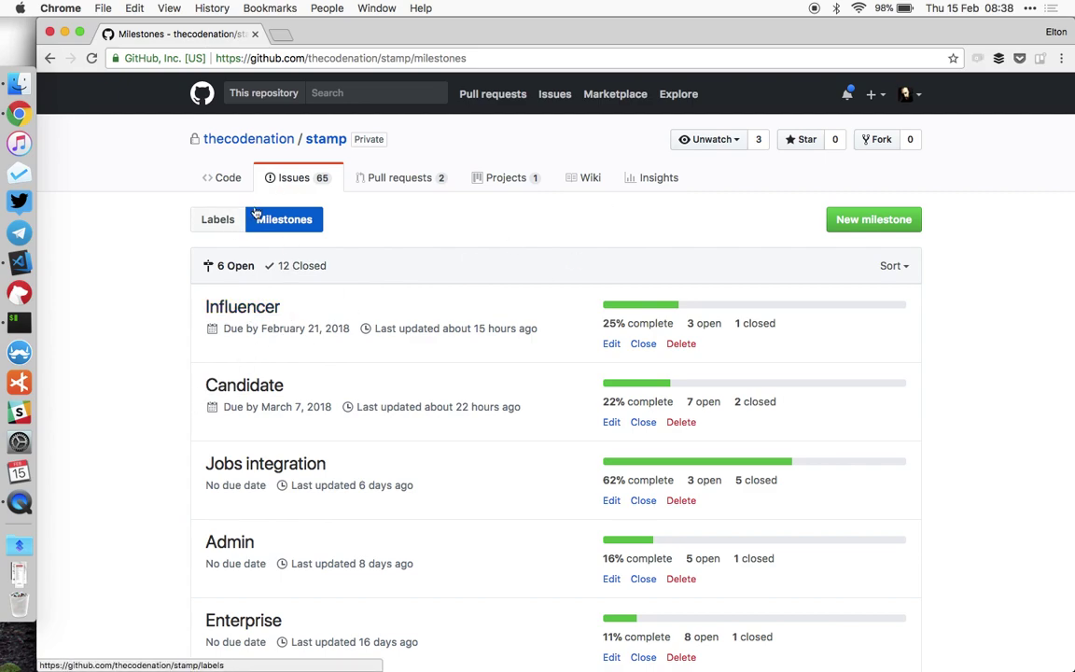
Start a new issue in the stamp repository and title it "Change footer".
left_click(294, 177)
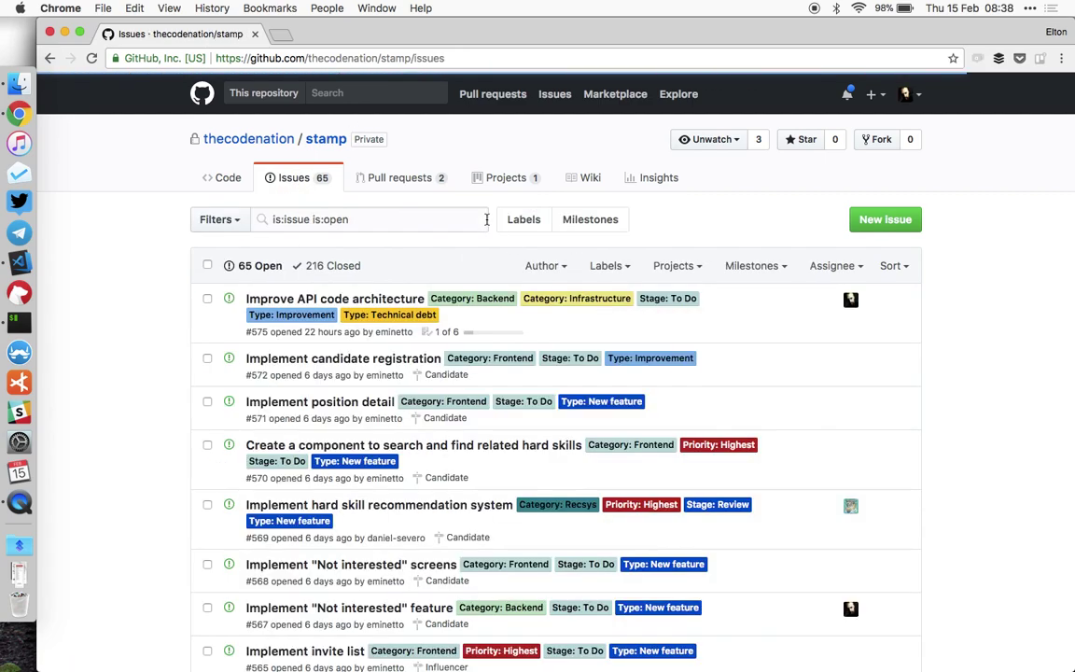
left_click(881, 230)
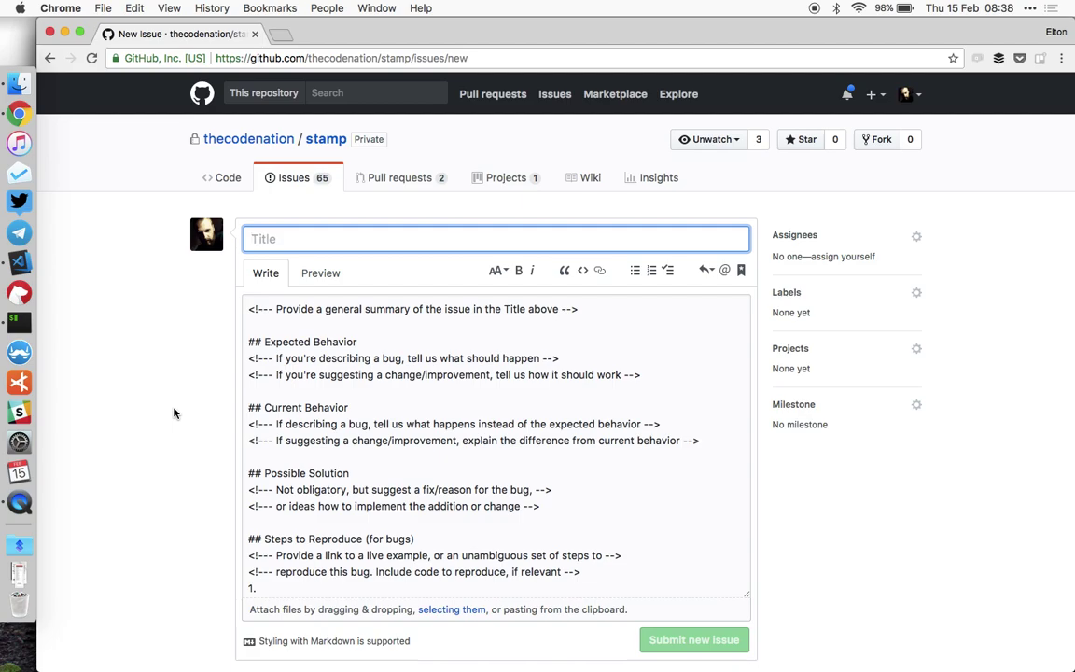
left_click(401, 473)
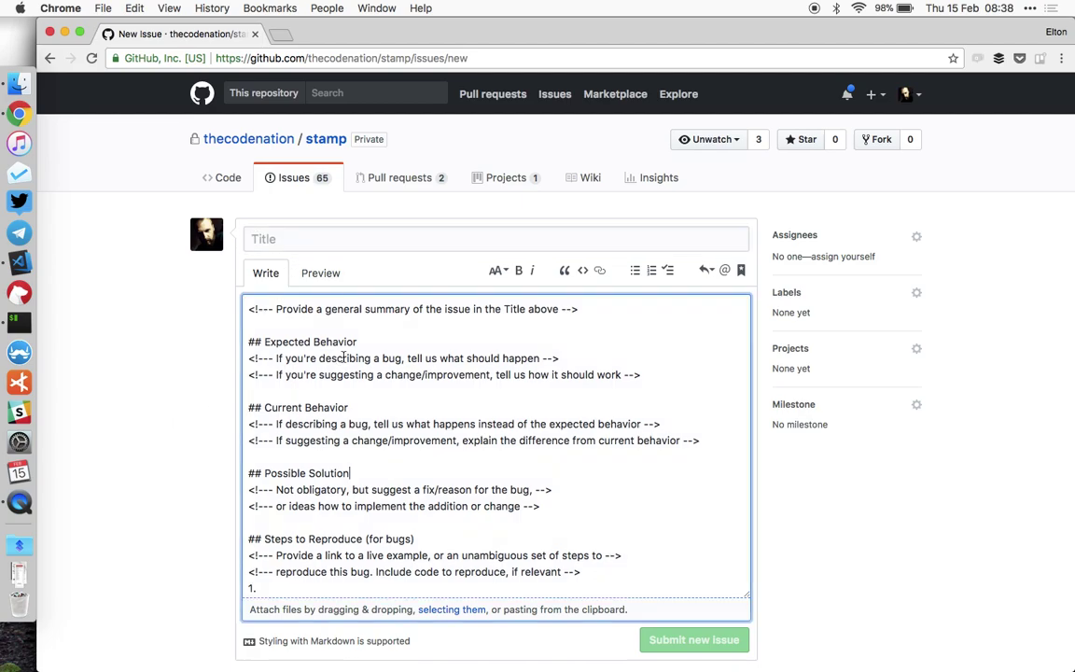
scroll(325, 481, "down", 2)
scroll(280, 410, "up", 2)
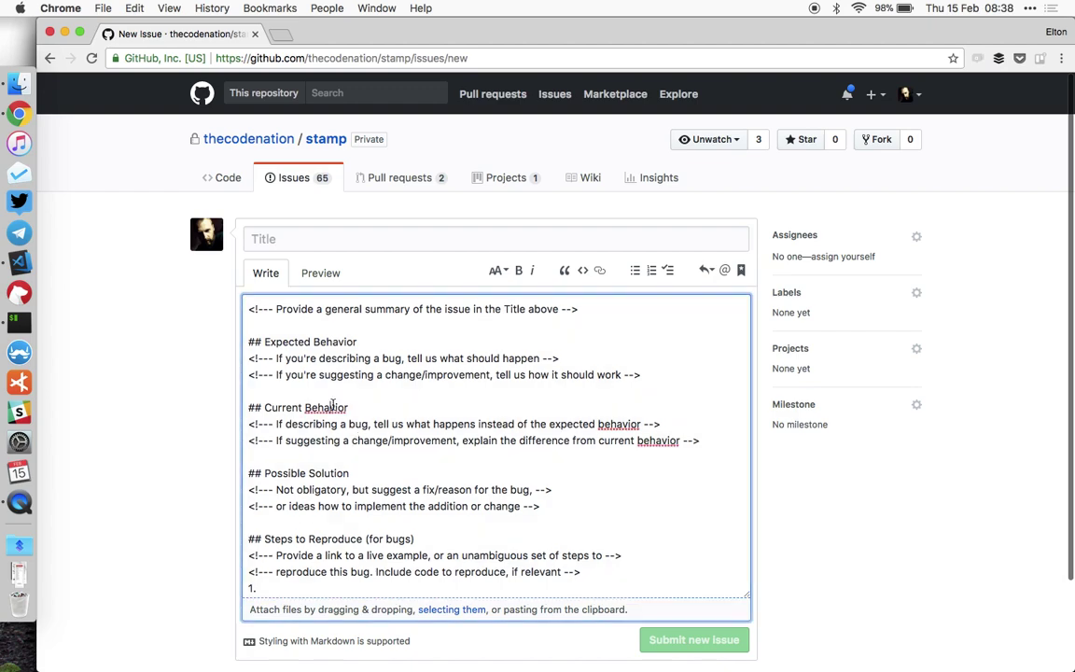
left_click(384, 243)
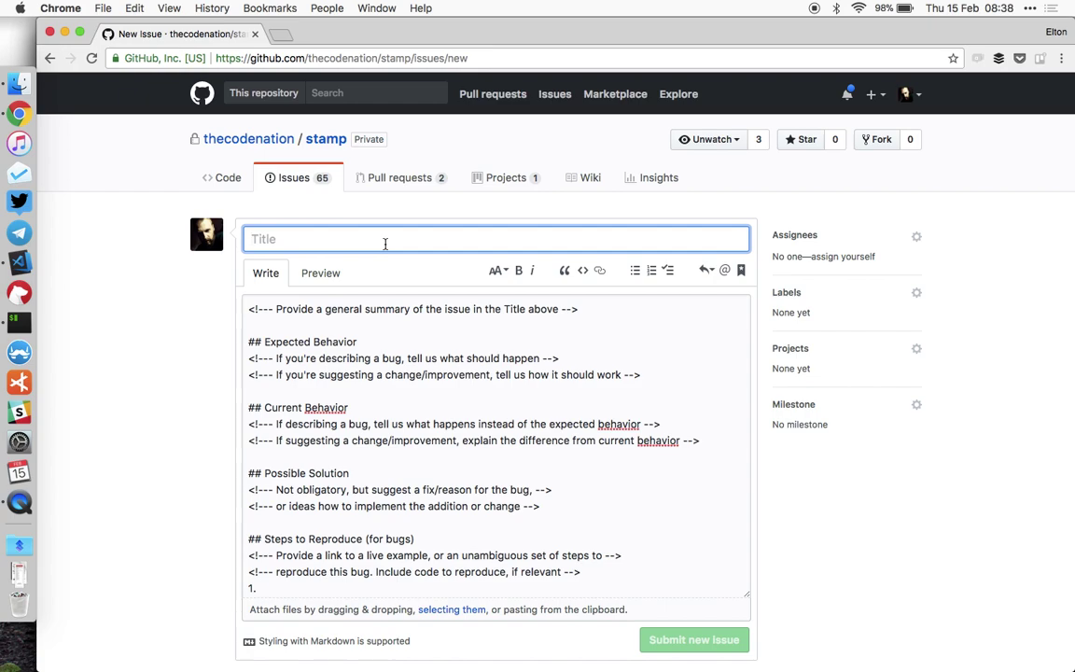
type("Change footer")
left_click(379, 360)
left_click(381, 233)
Remove the general summary comment and the blank line below it from the start of the issue description template.
left_click(360, 374)
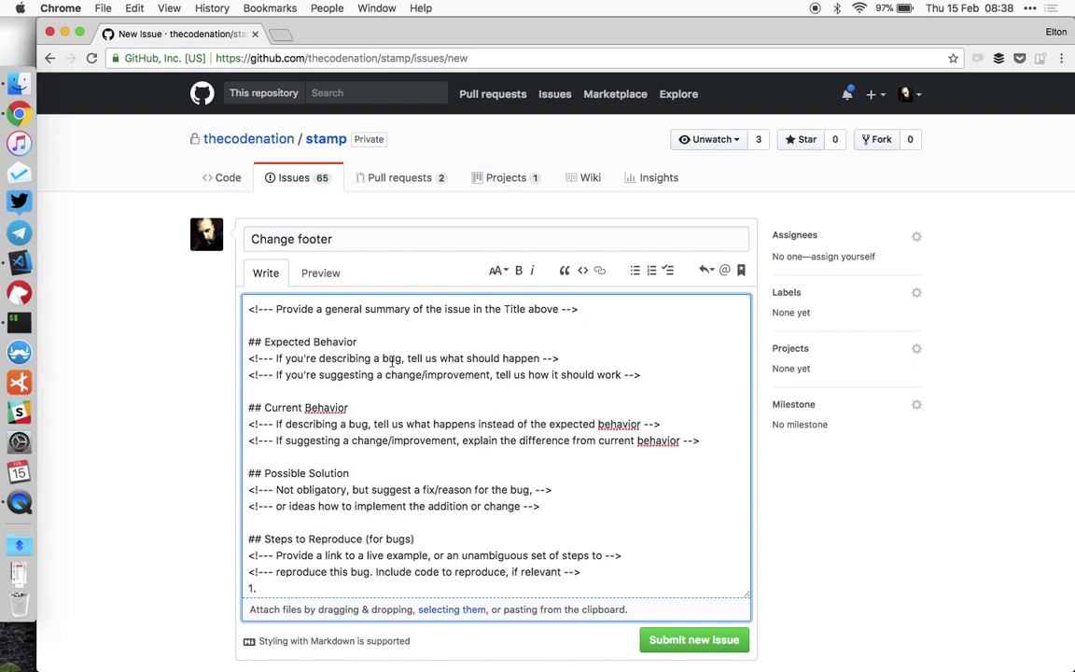
double_click(288, 341)
left_click(401, 520)
triple_click(373, 309)
key("BackSpace")
key("Delete")
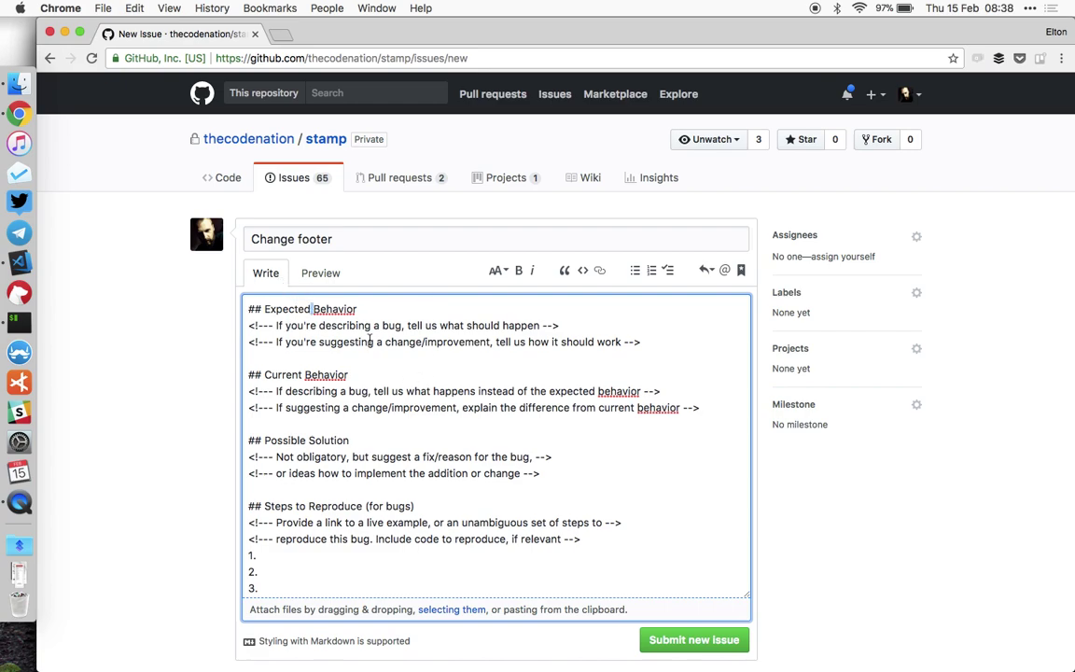
Examine the template's guidance for expected behavior, current behavior, possible solution, steps to reproduce, context and environment.
left_click_drag(642, 342, 244, 325)
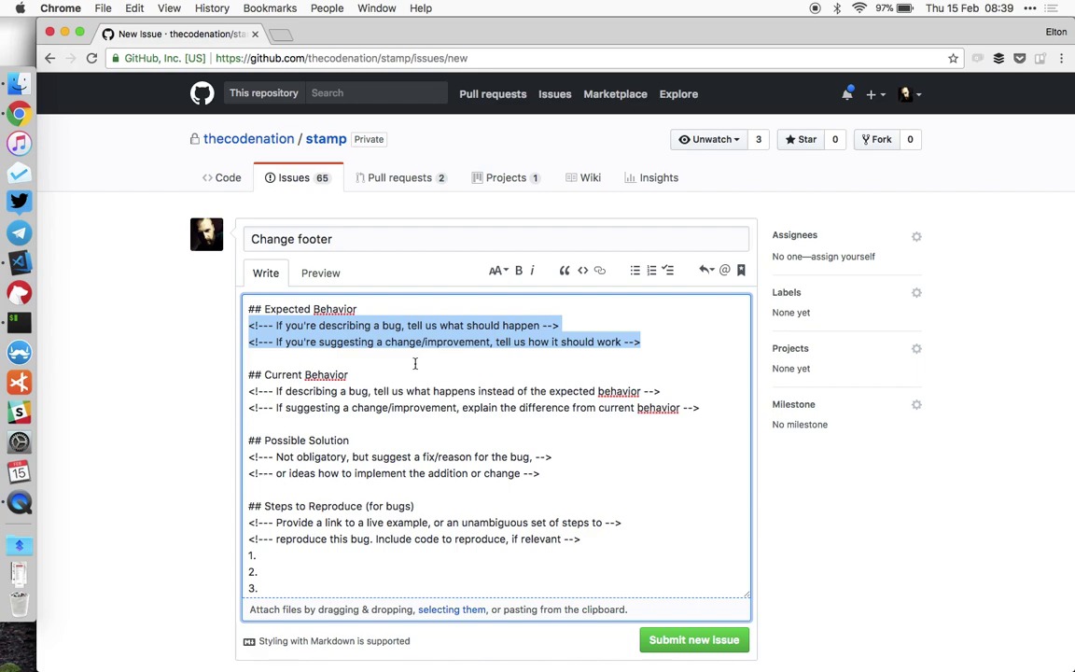
left_click(428, 407)
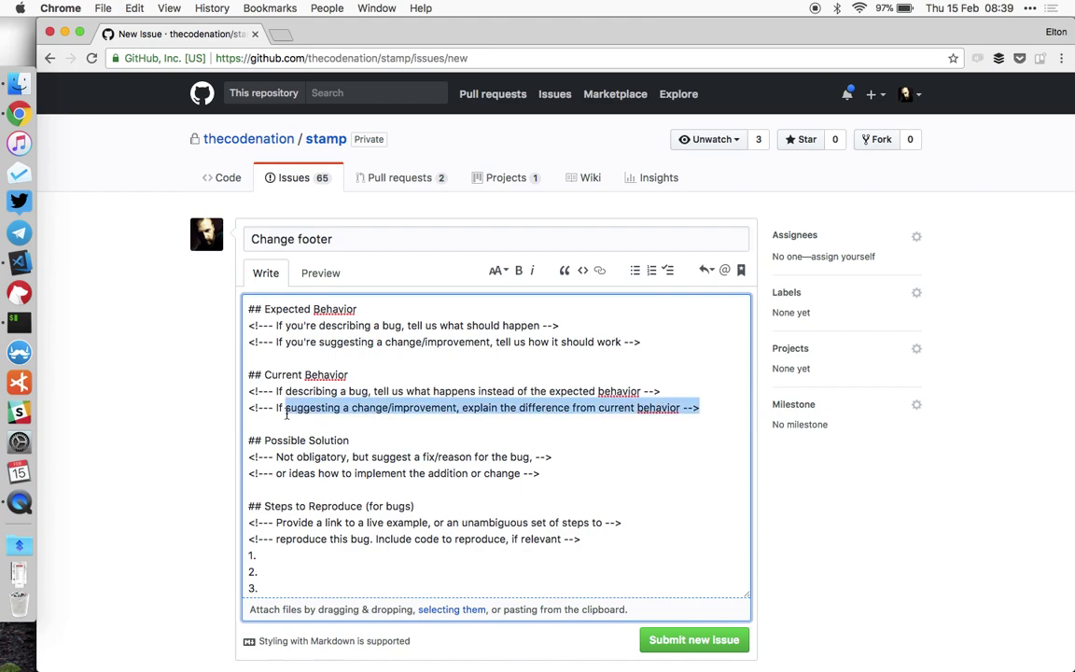
left_click_drag(650, 346, 240, 331)
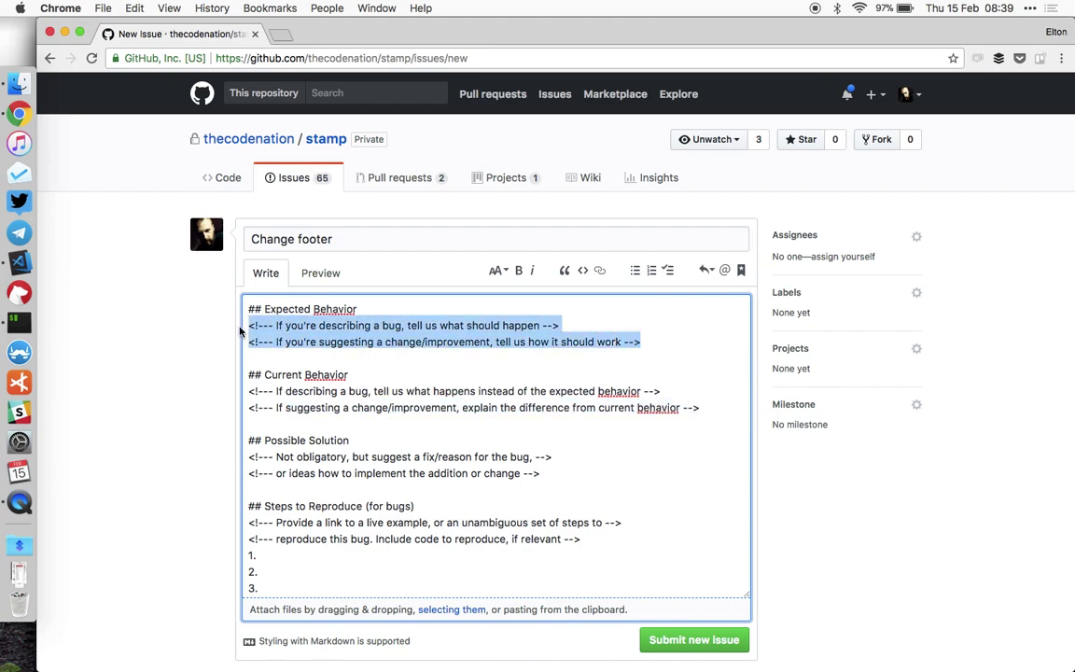
left_click_drag(708, 408, 249, 390)
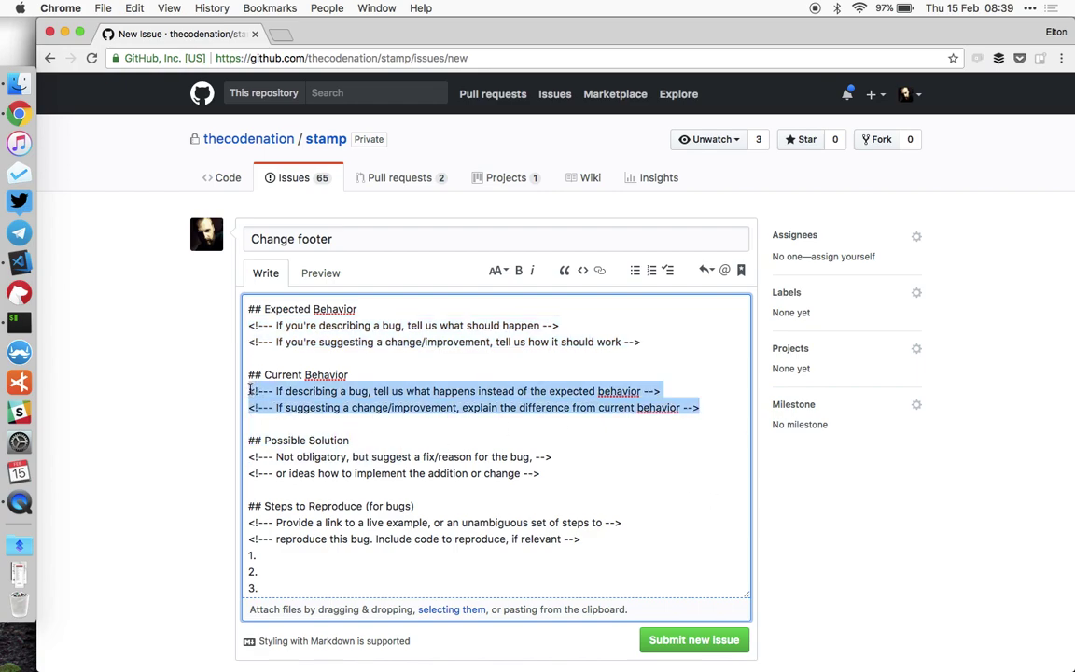
left_click_drag(551, 489, 248, 455)
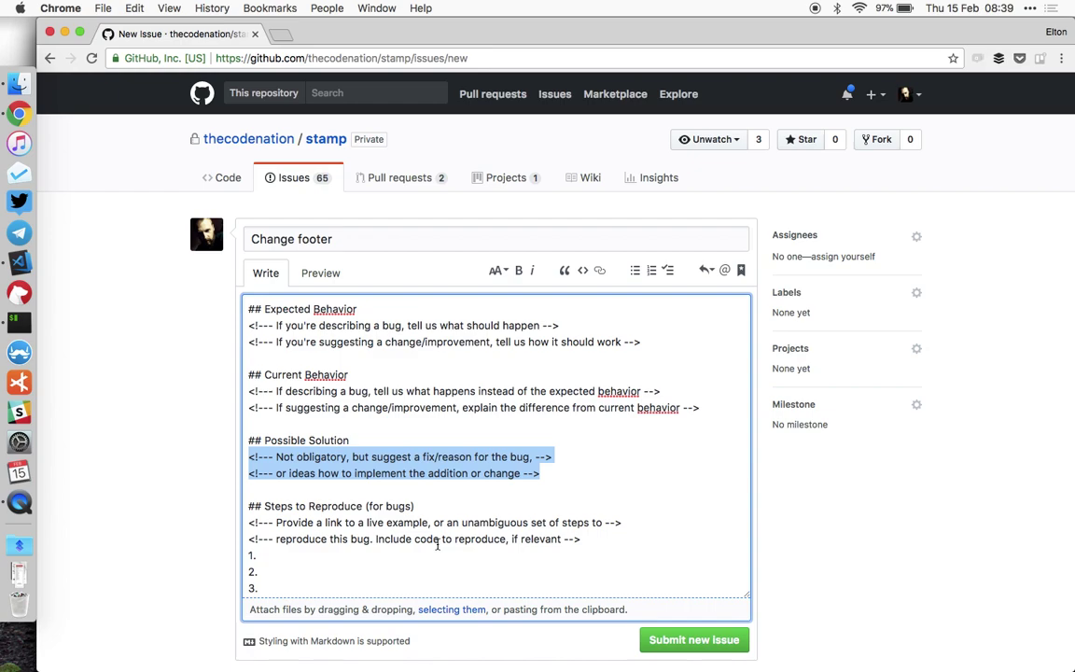
left_click(494, 507)
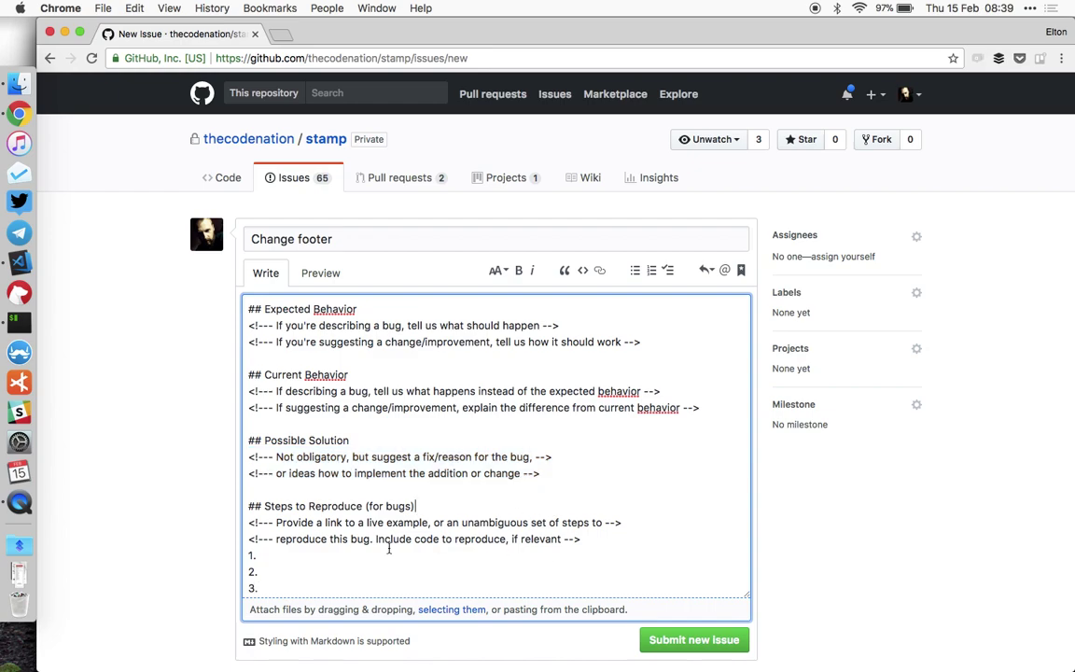
scroll(391, 547, "down", 2)
left_click_drag(249, 427, 338, 523)
left_click(325, 445)
left_click(389, 509)
scroll(389, 509, "down", 3)
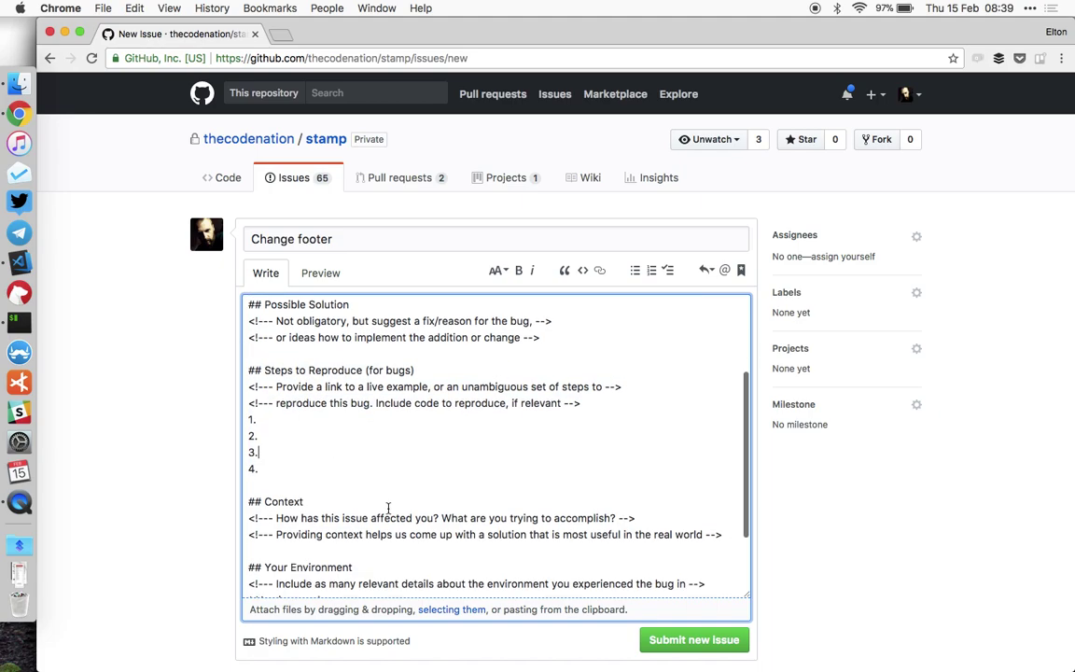
scroll(289, 458, "up", 5)
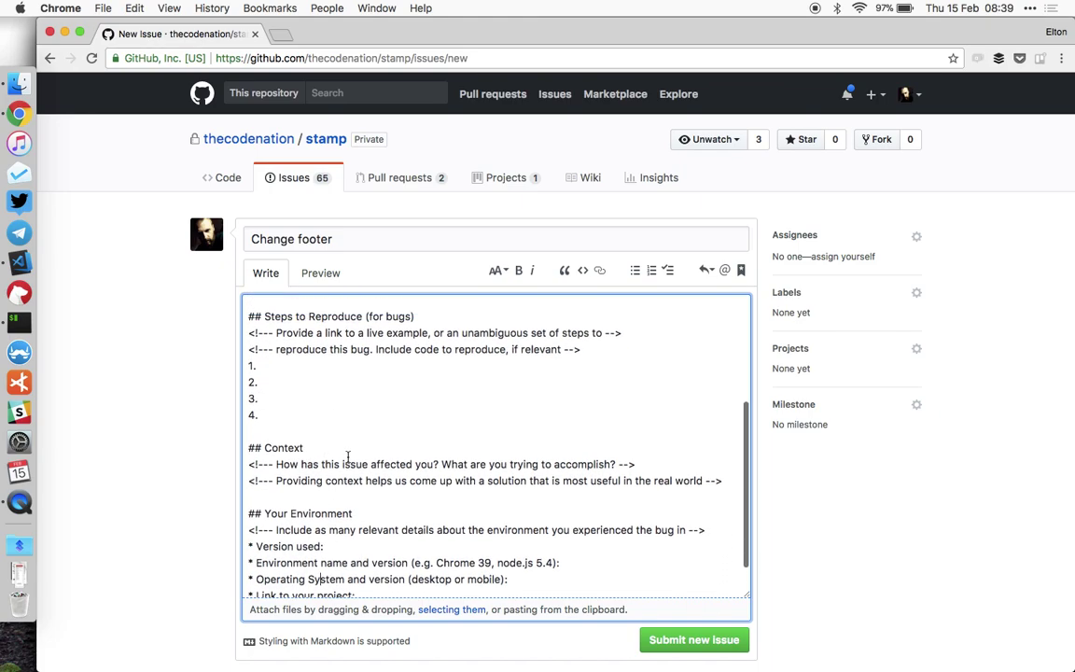
left_click(272, 375)
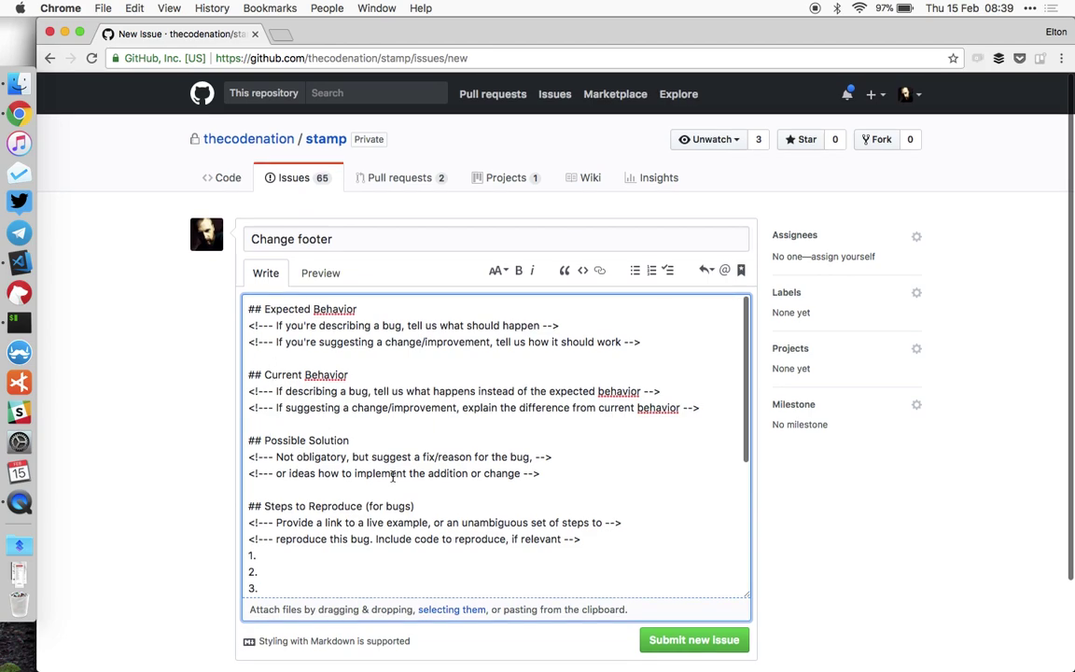
scroll(374, 448, "down", 10)
scroll(373, 448, "up", 10)
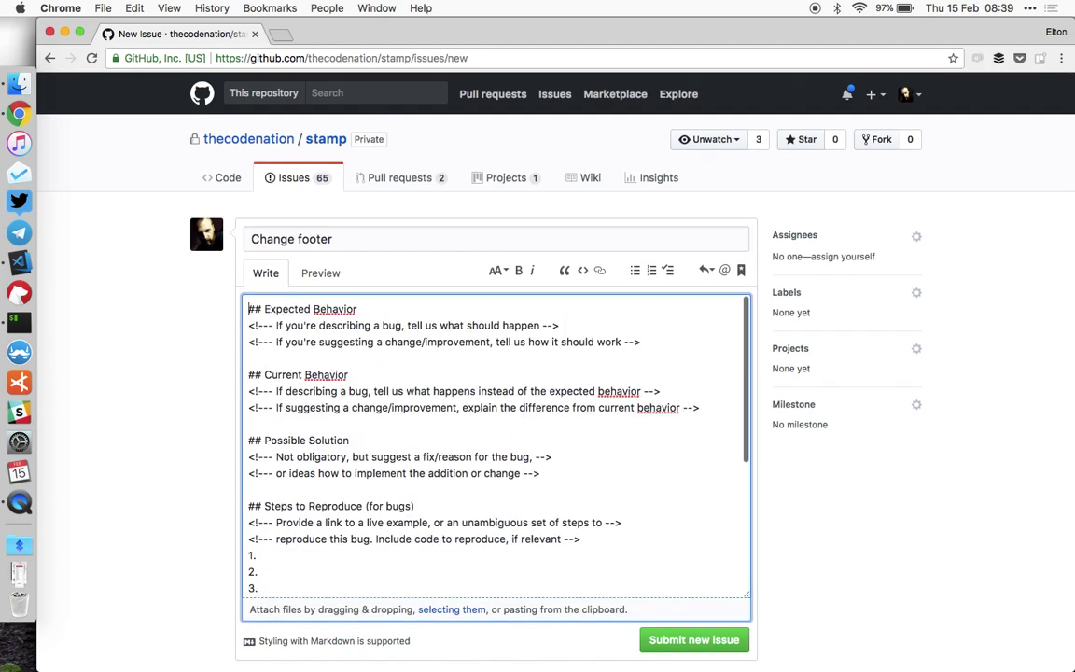
Replace the guidance comments under Expected Behavior with "Aparecer 2018 no footer".
left_click_drag(248, 326, 642, 342)
key("BackSpace")
key("Return")
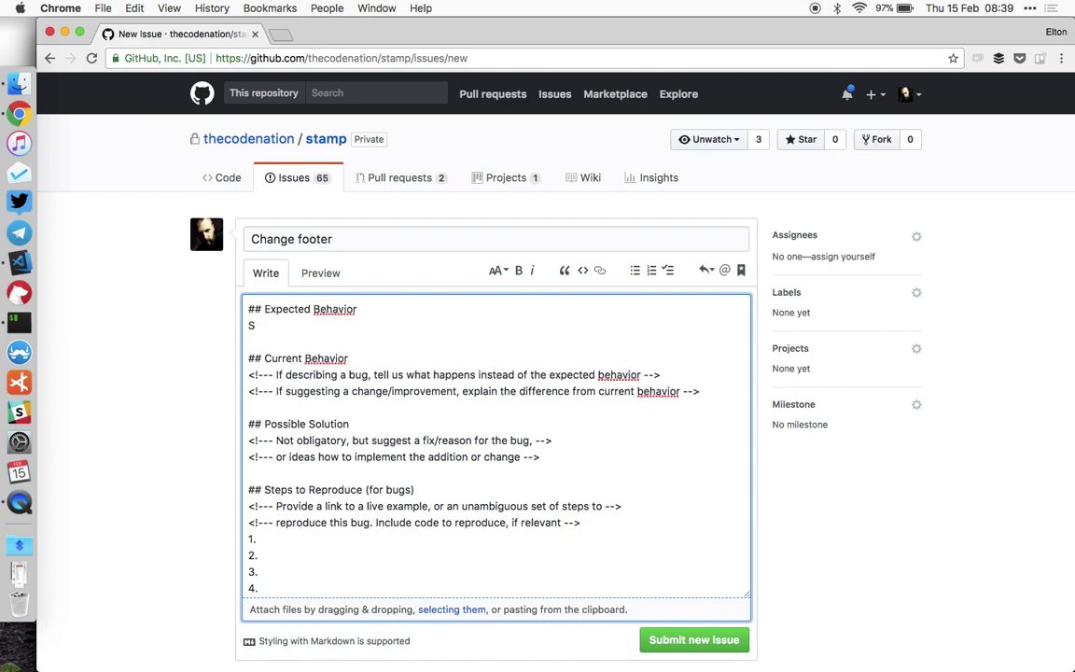
type("Aparecer 2018 no footer")
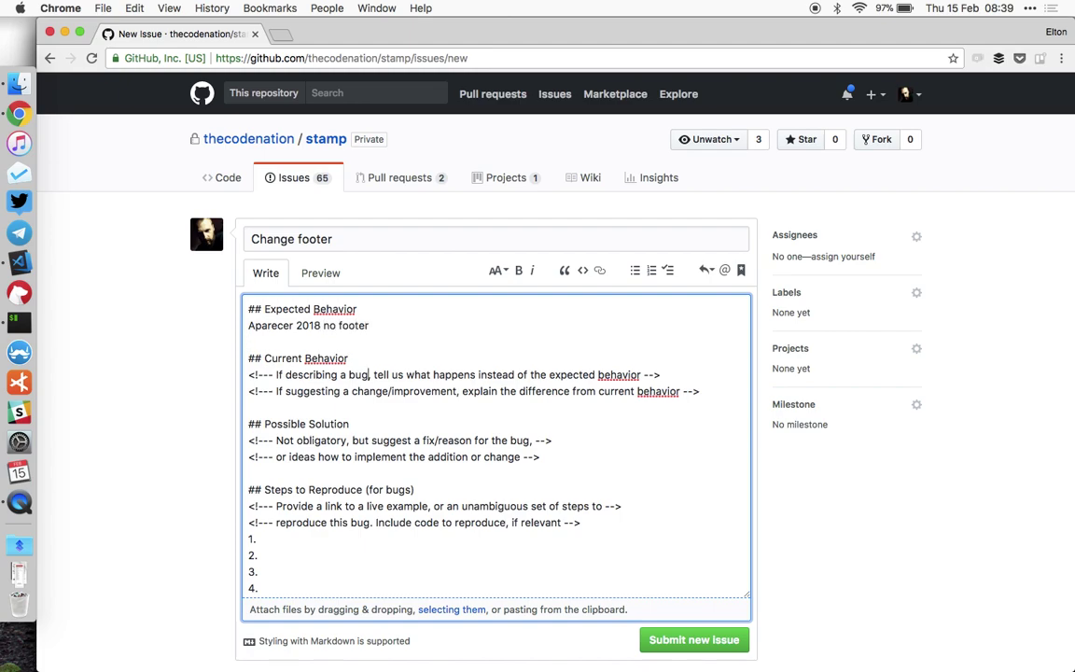
Replace the guidance comments under Current Behavior with "Aparecendo 2017".
left_click_drag(249, 374, 702, 391)
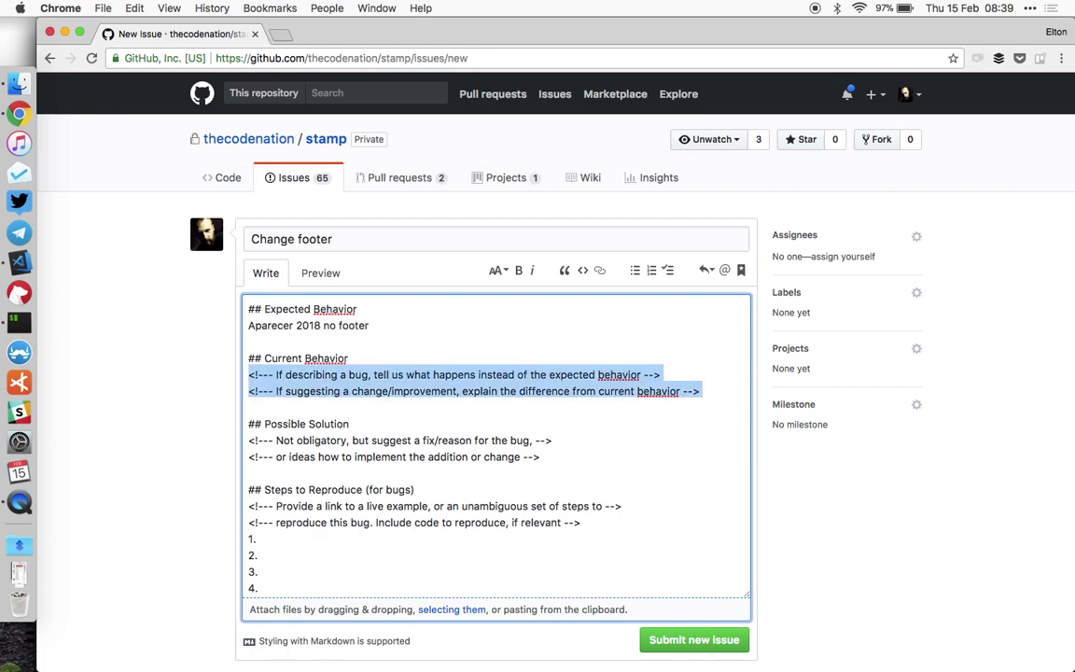
key("BackSpace")
type("Aparecendo 2017")
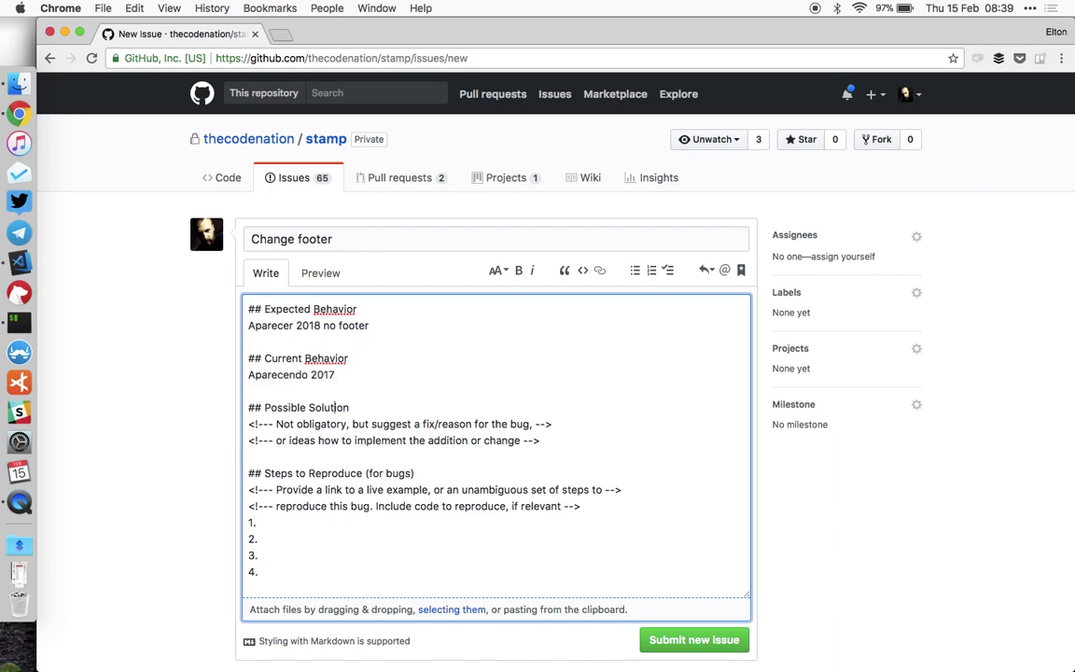
Replace everything below the Possible Solution heading, including the remaining template sections, with "Usar a data do servidor para mostrar o ano".
key("super+shift+Down")
key("BackSpace")
type("Usar a data do servidor no ")
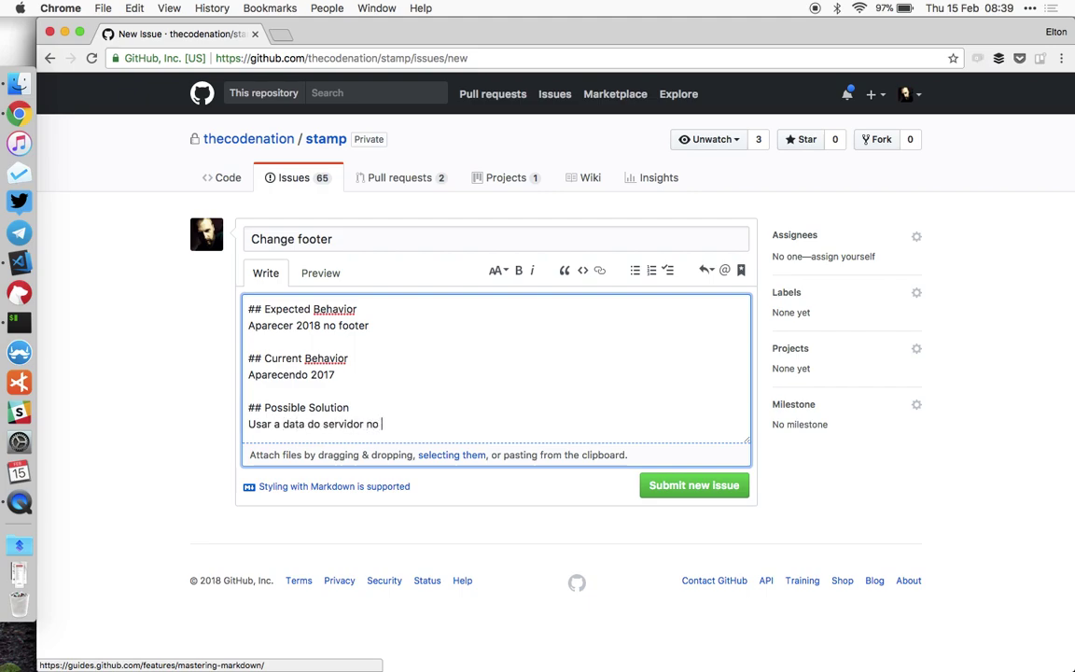
key("BackSpace")
key("BackSpace")
key("BackSpace")
type("para mostrar a")
key("BackSpace")
type("o ano")
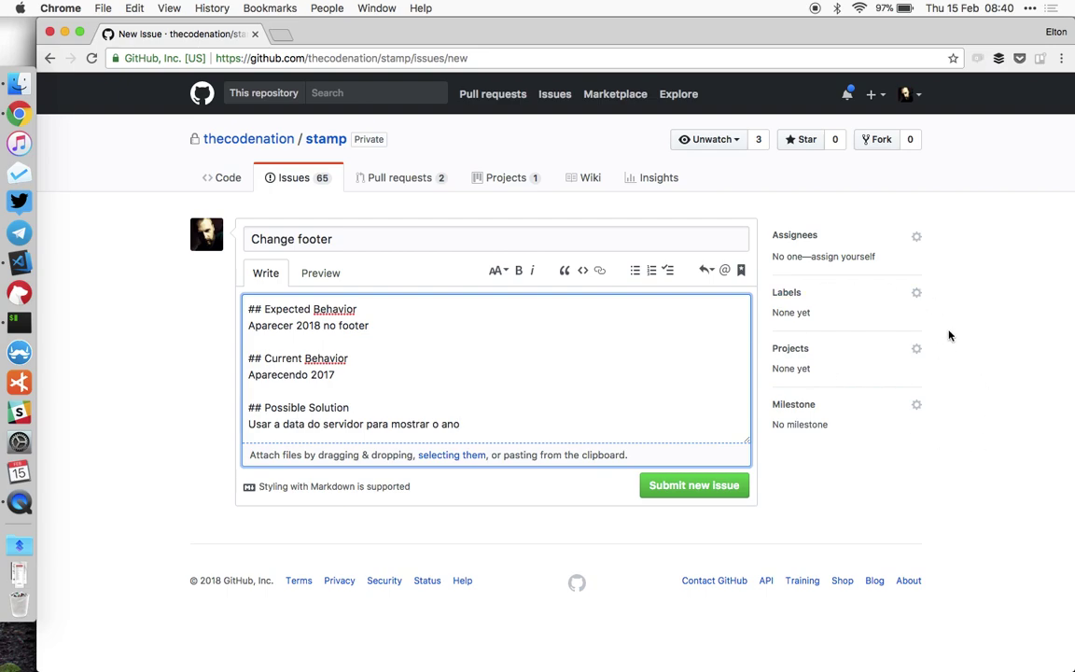
Apply the labels Category: Frontend, Priority: Medium, Stage: To Do and Type: Bug to the issue.
left_click(917, 295)
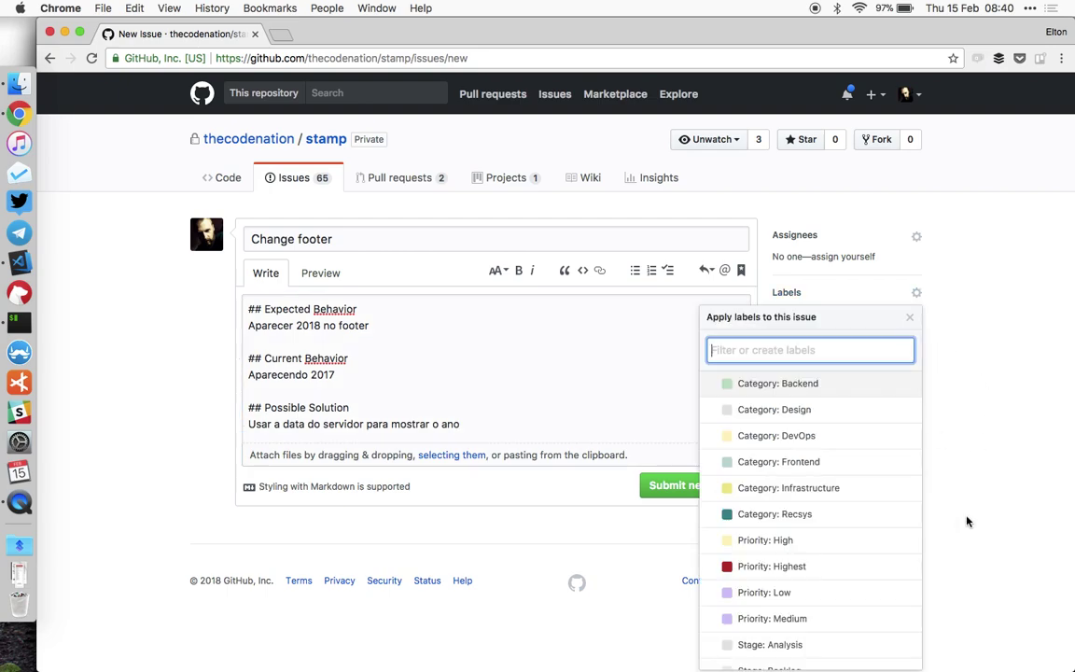
key("Down")
key("Down")
key("Down")
key("Down")
key("Down")
key("Down")
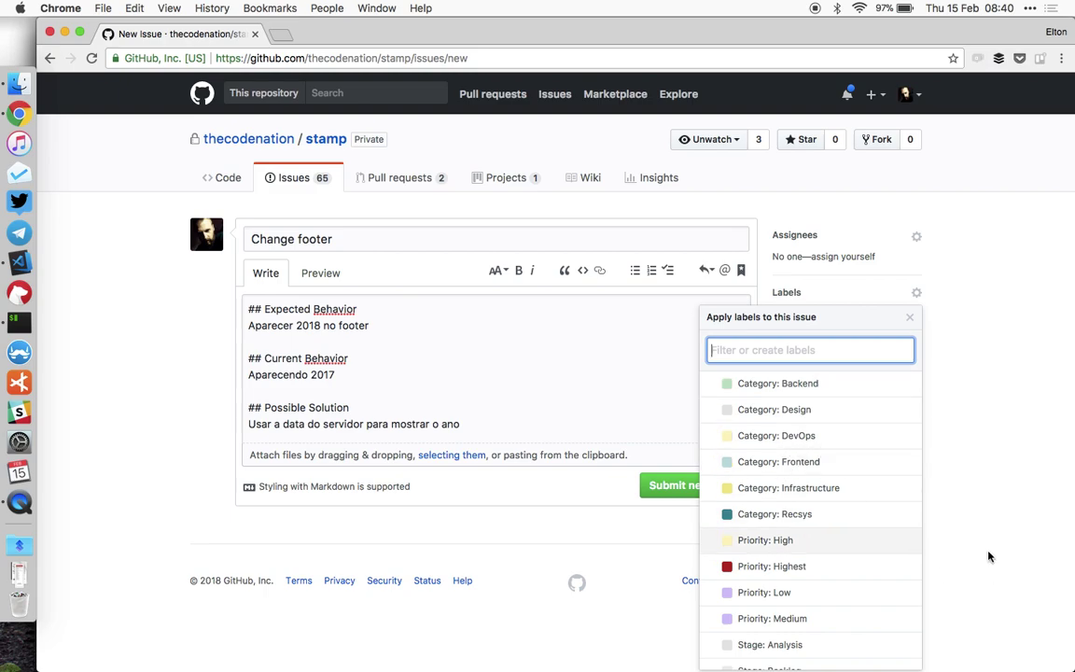
left_click(830, 467)
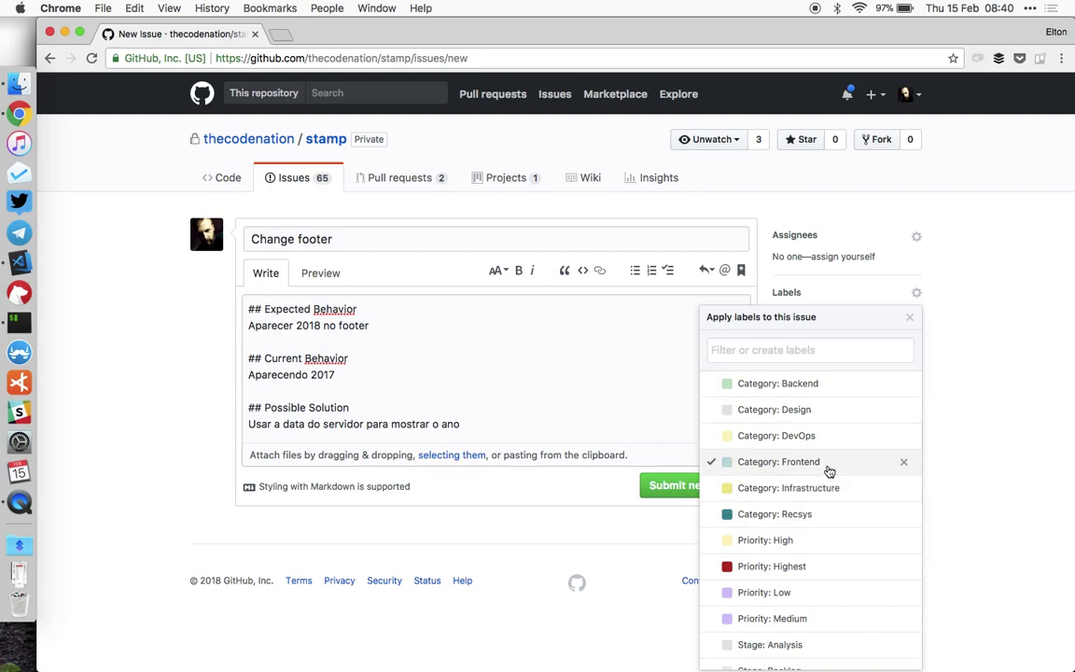
scroll(835, 607, "down", 3)
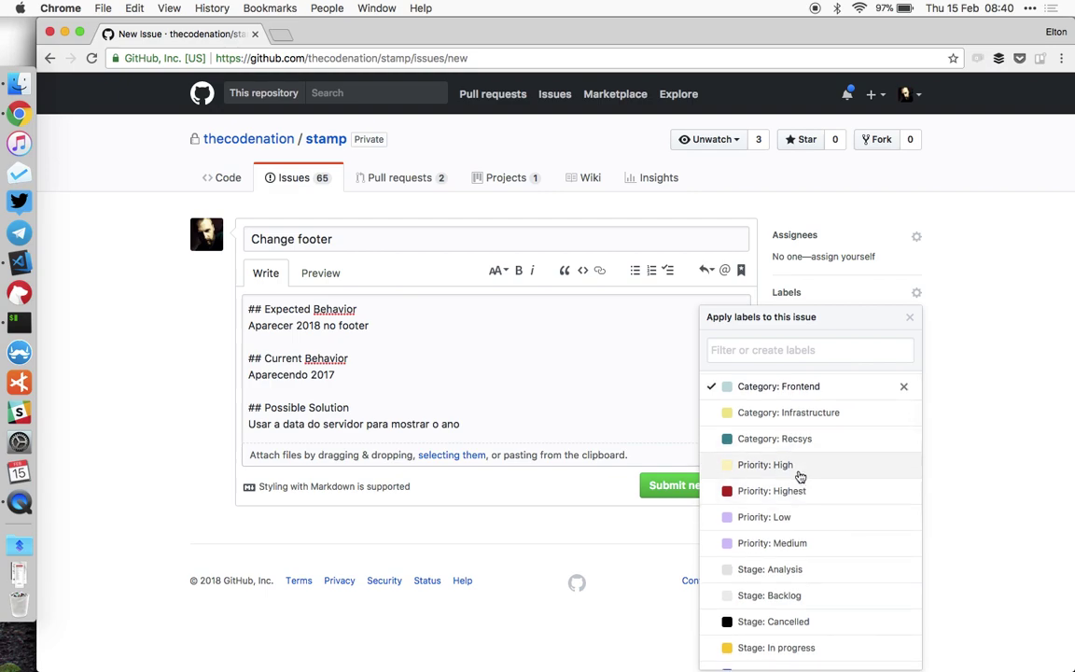
left_click(801, 544)
scroll(818, 528, "down", 3)
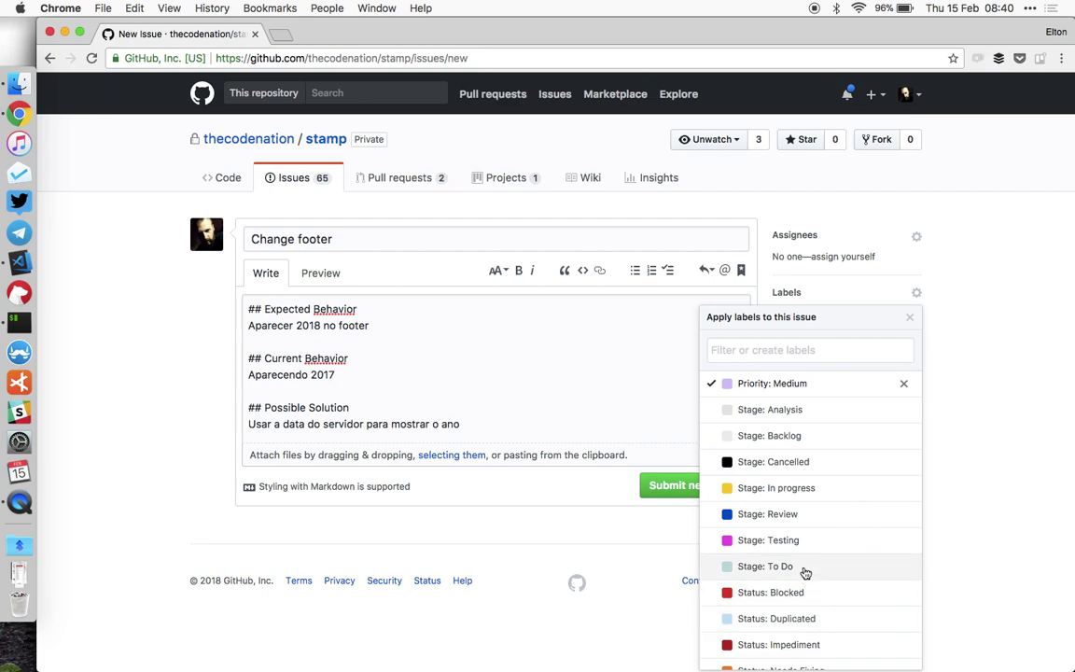
scroll(804, 573, "down", 4)
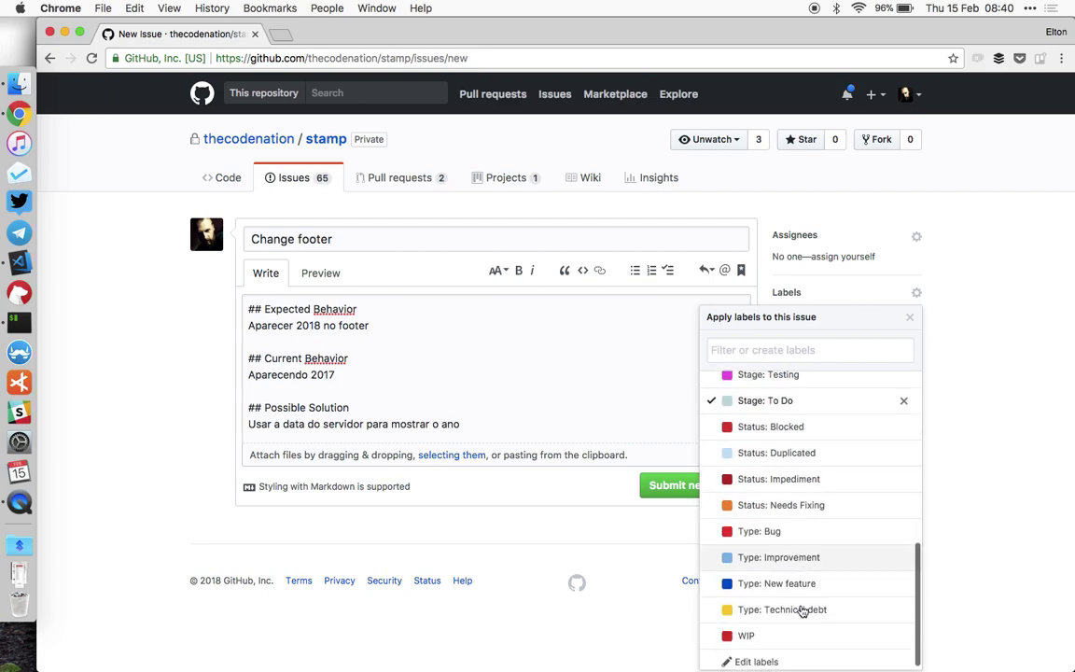
left_click(782, 536)
left_click(993, 490)
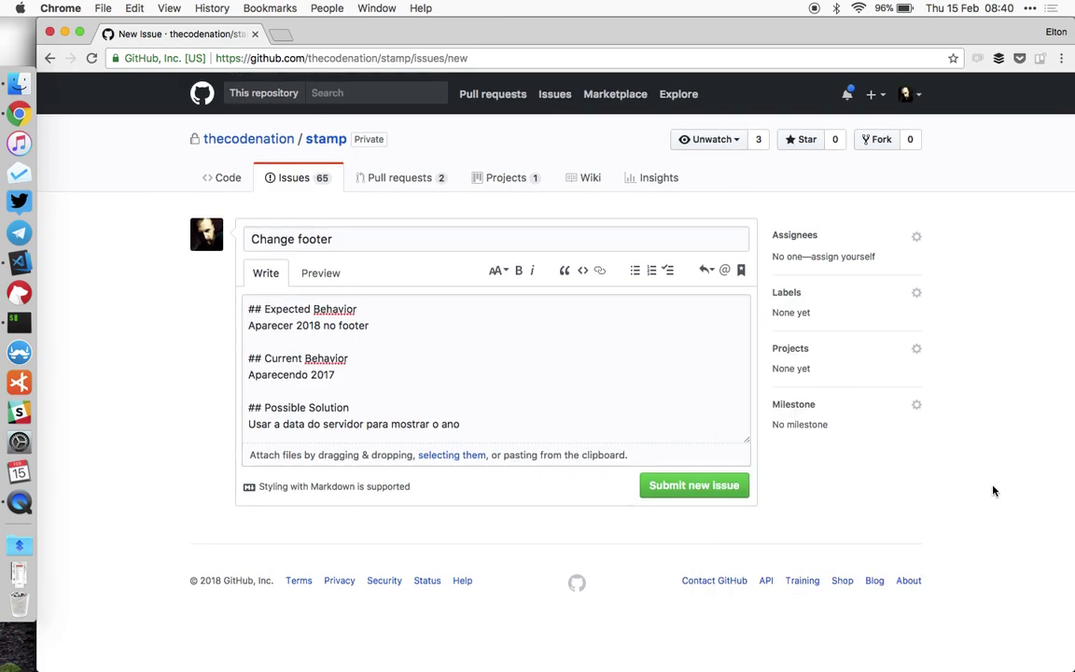
Select the Stamp project for the issue and close the project picker.
left_click(916, 401)
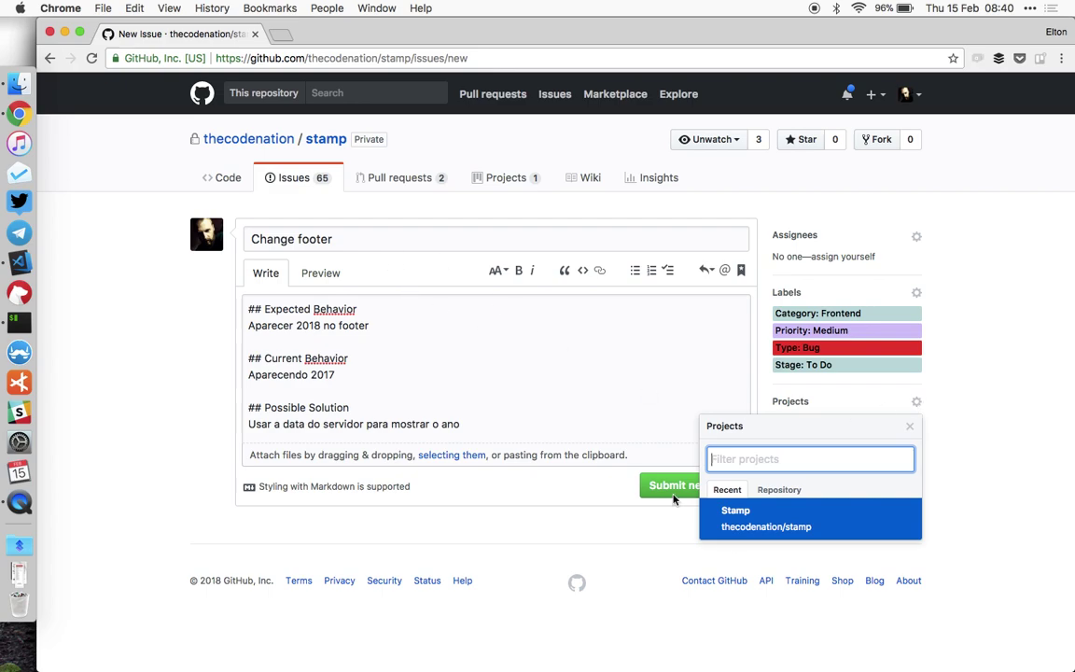
left_click(765, 528)
left_click(968, 489)
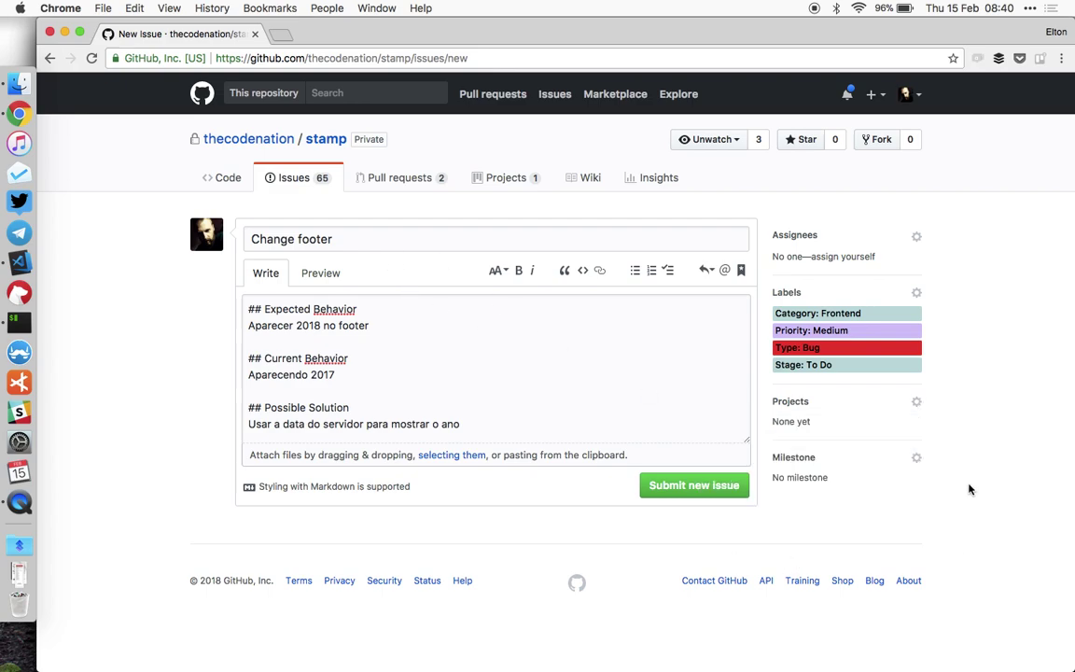
Assign the Influencer milestone to the new issue.
left_click(917, 458)
scroll(984, 606, "down", 3)
key("Down")
key("Down")
key("Down")
key("Down")
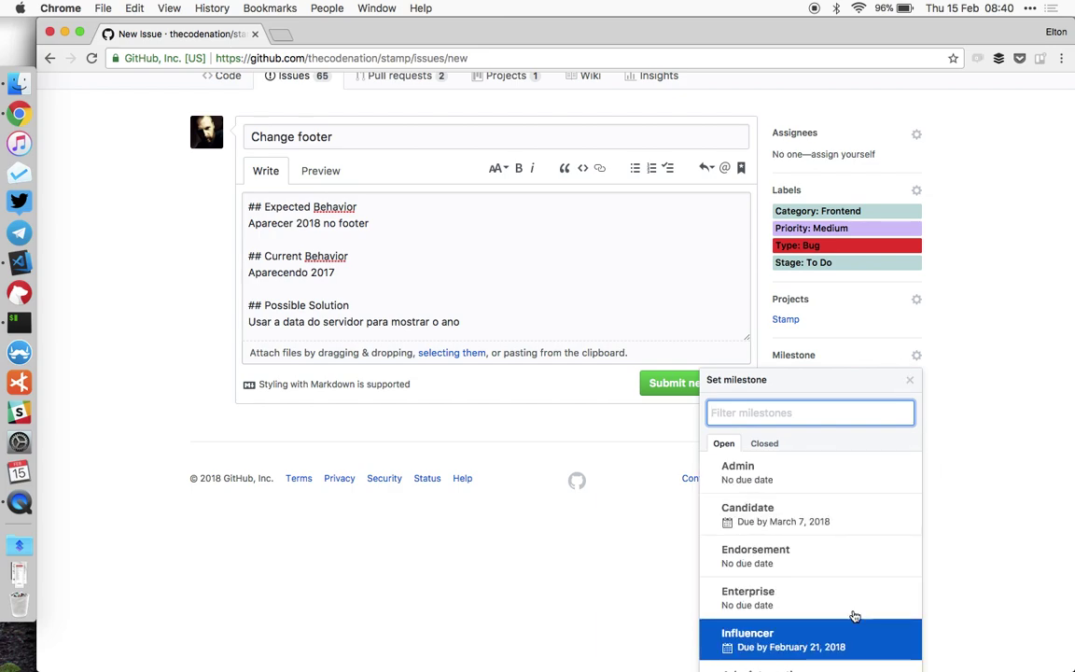
left_click(824, 632)
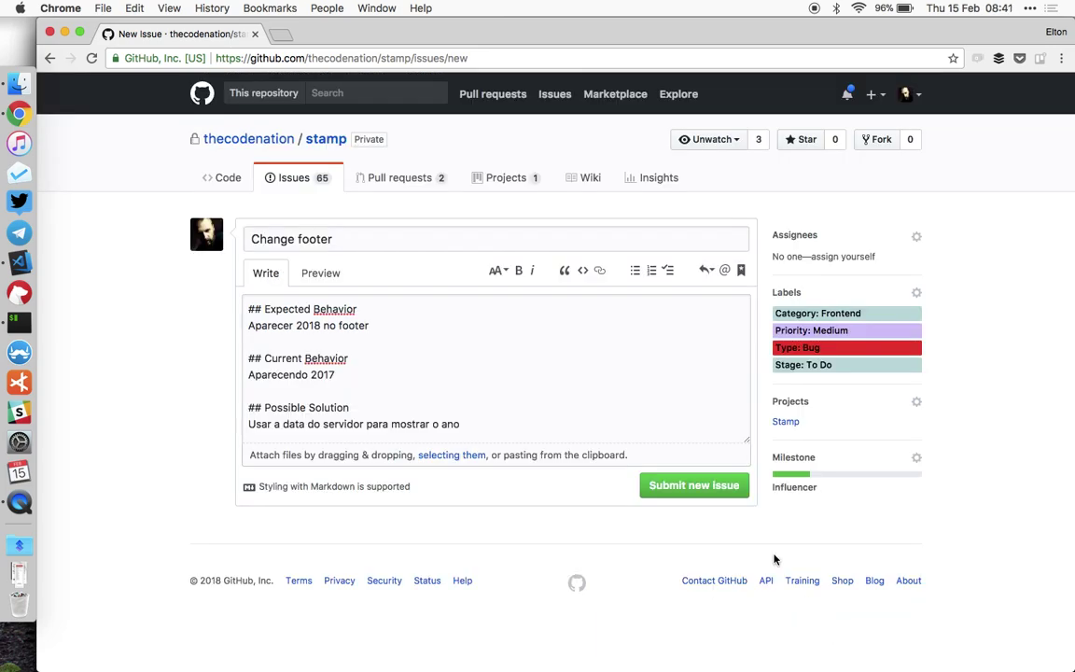
Submit the new Change footer issue and look over the created issue page.
left_click(700, 485)
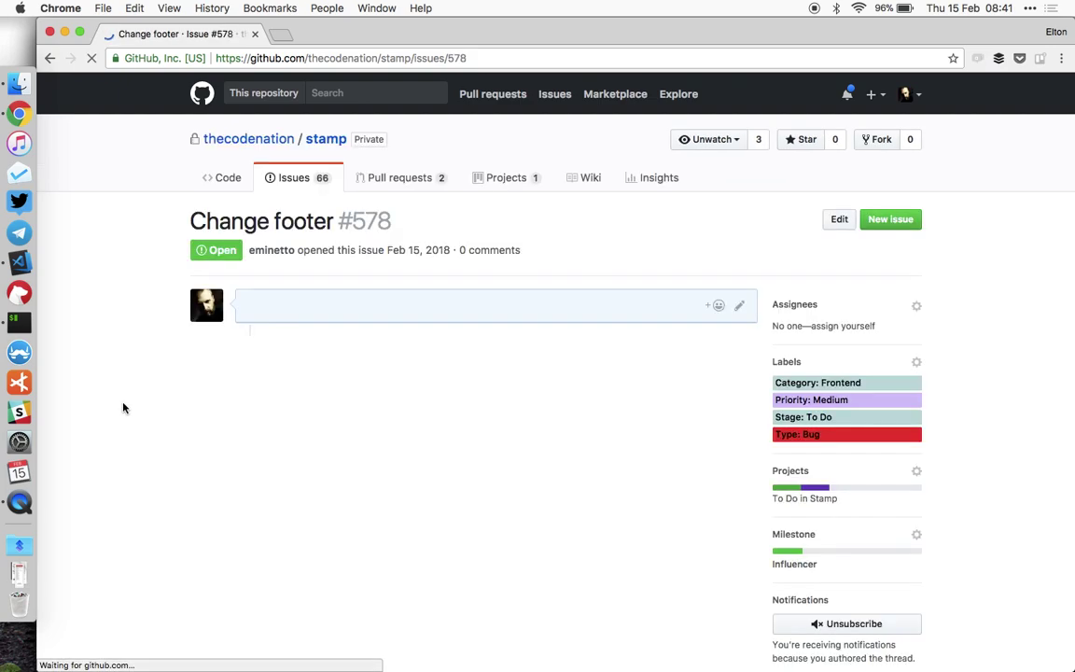
scroll(509, 468, "down", 3)
scroll(523, 500, "up", 3)
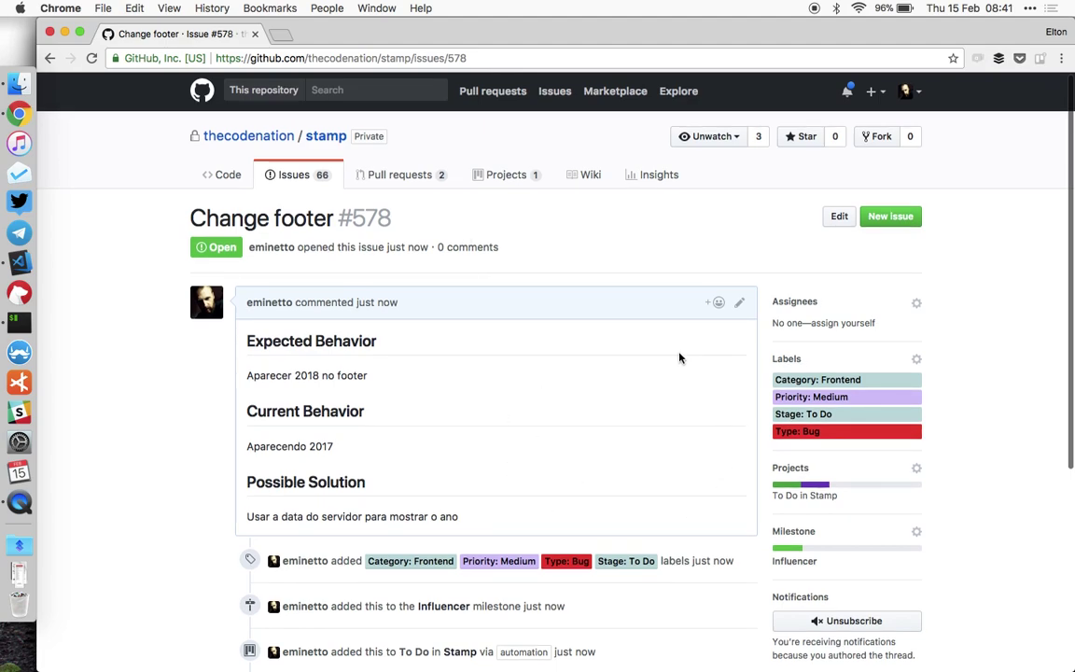
Open the Stamp project board and look through its columns from To Do to In production.
left_click(471, 168)
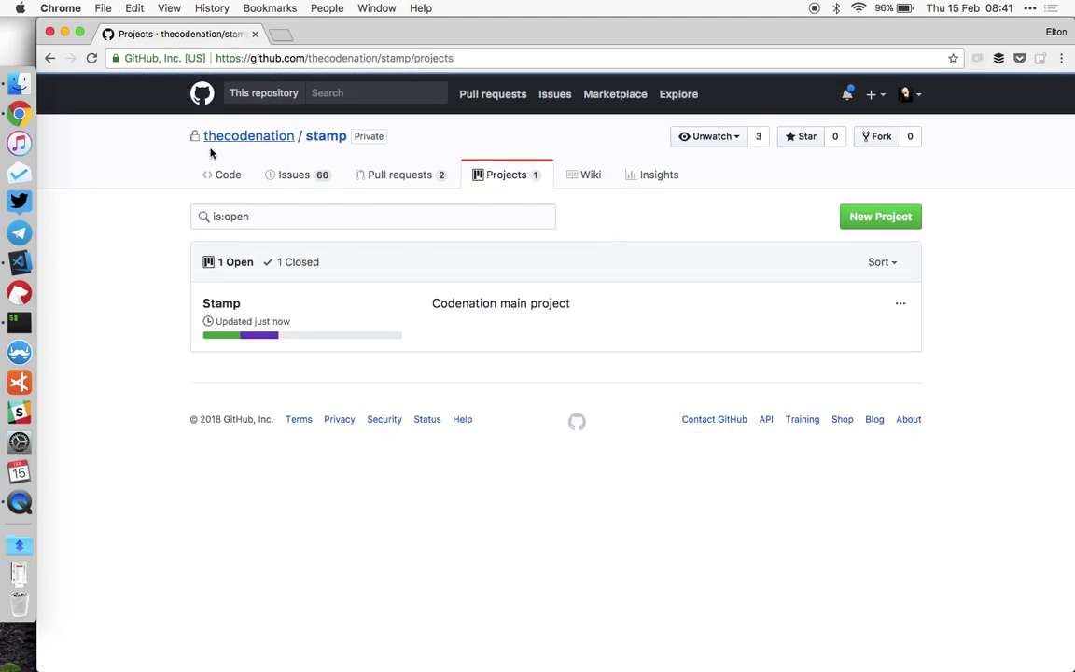
left_click(220, 303)
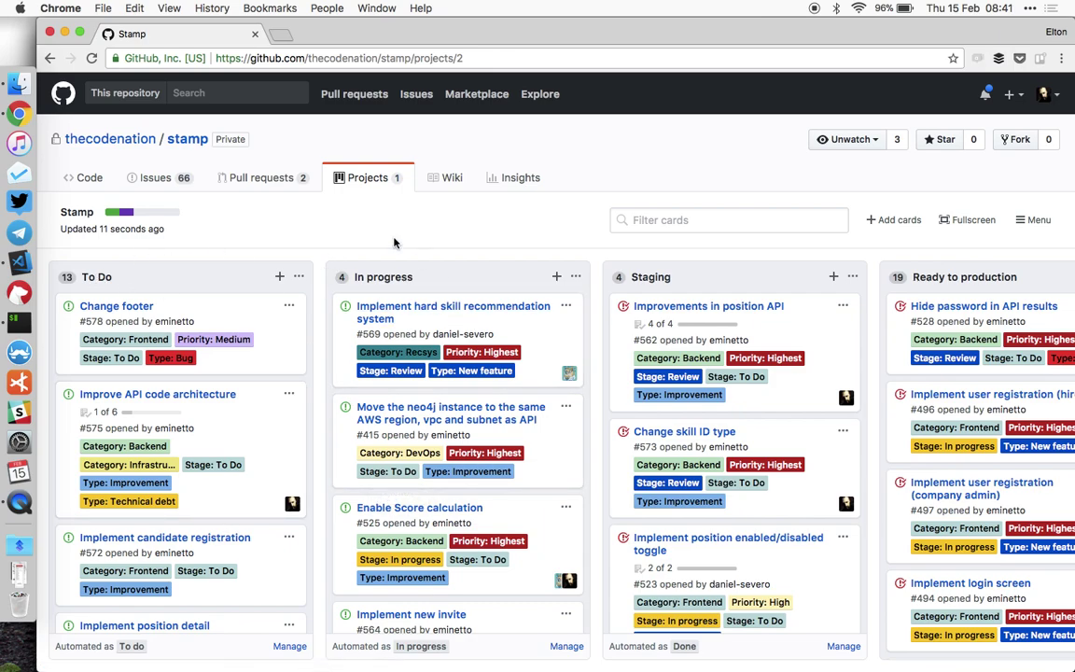
left_click(650, 277)
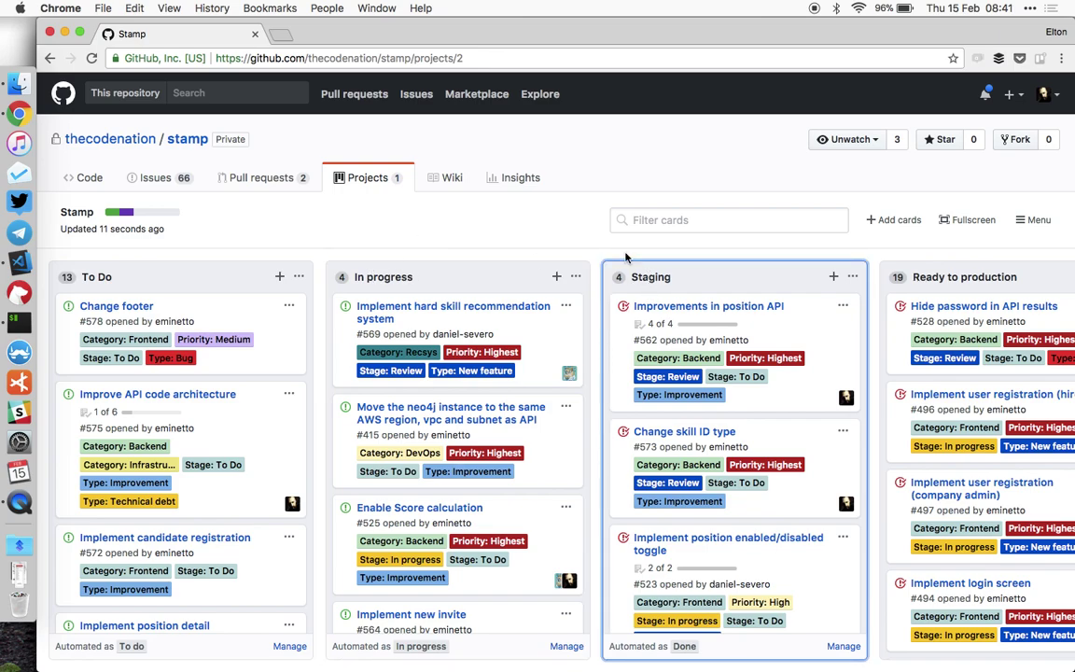
left_click(556, 233)
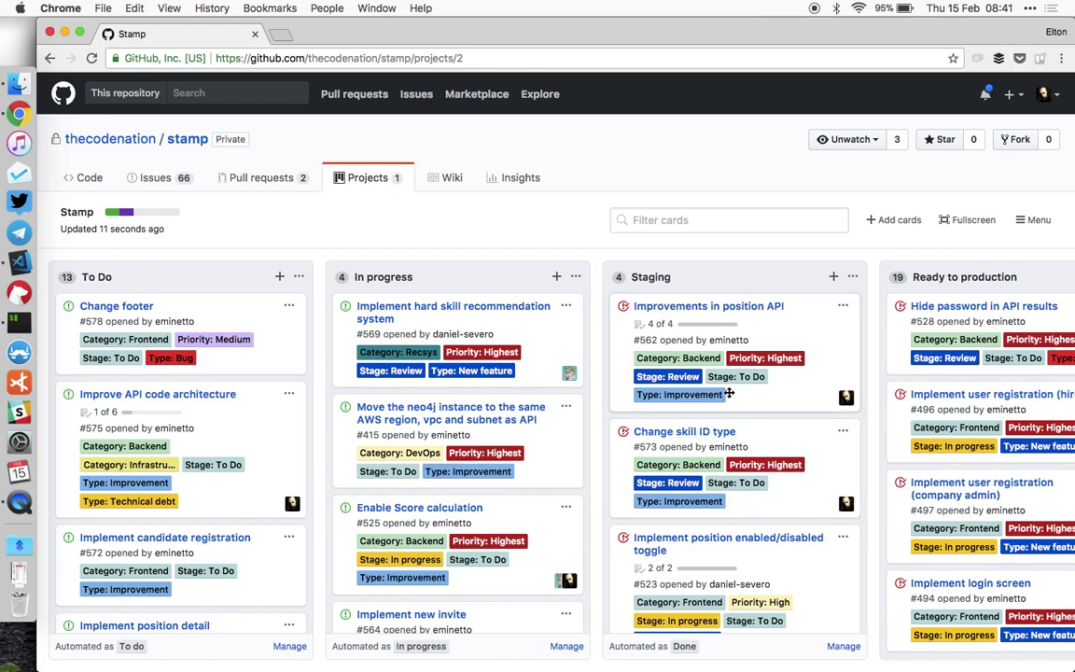
scroll(728, 341, "right", 2)
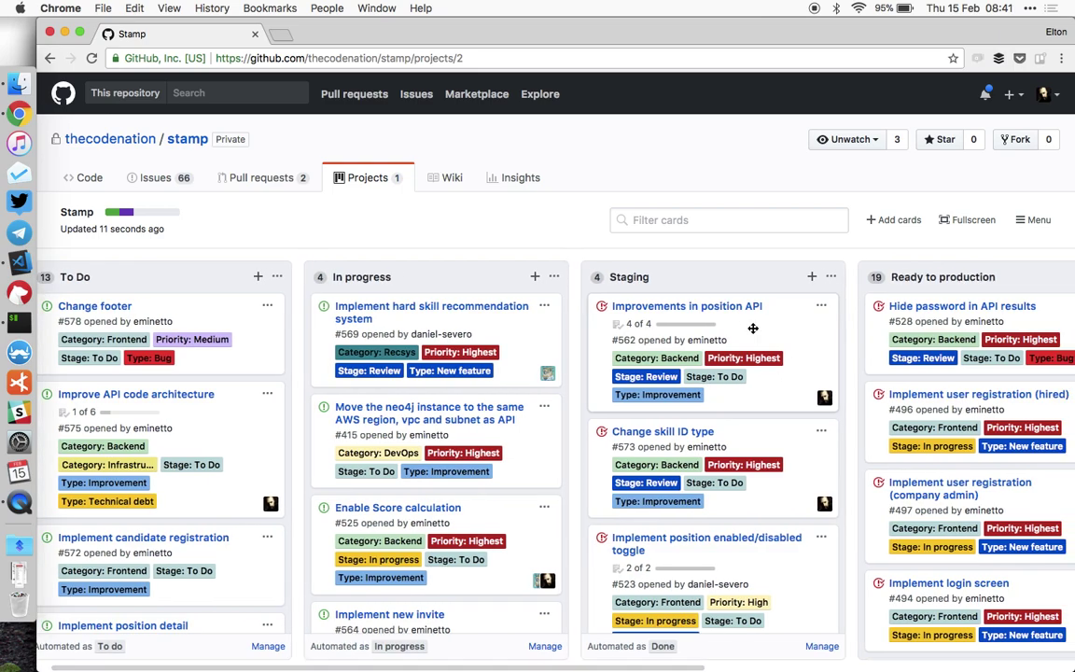
scroll(934, 405, "right", 5)
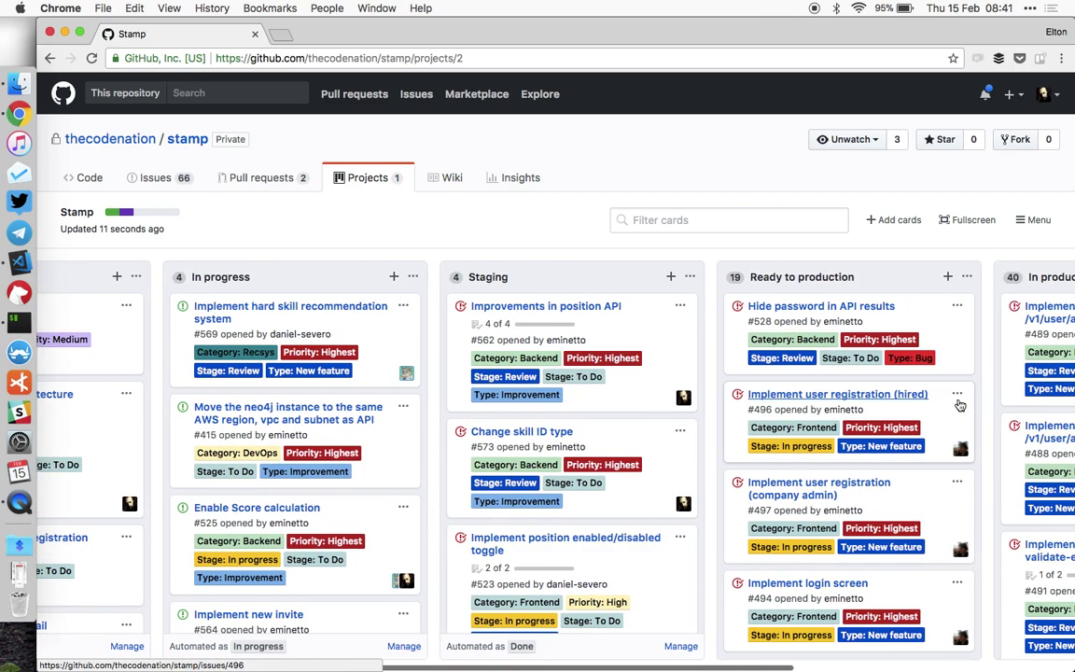
scroll(878, 375, "right", 3)
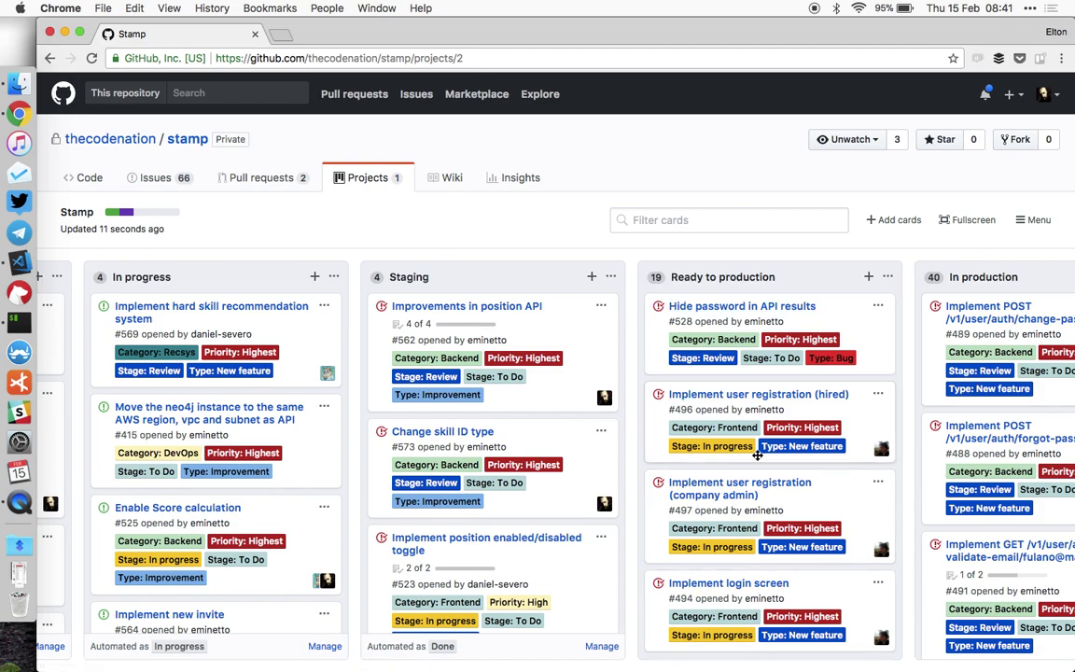
scroll(868, 540, "left", 5)
scroll(867, 539, "right", 6)
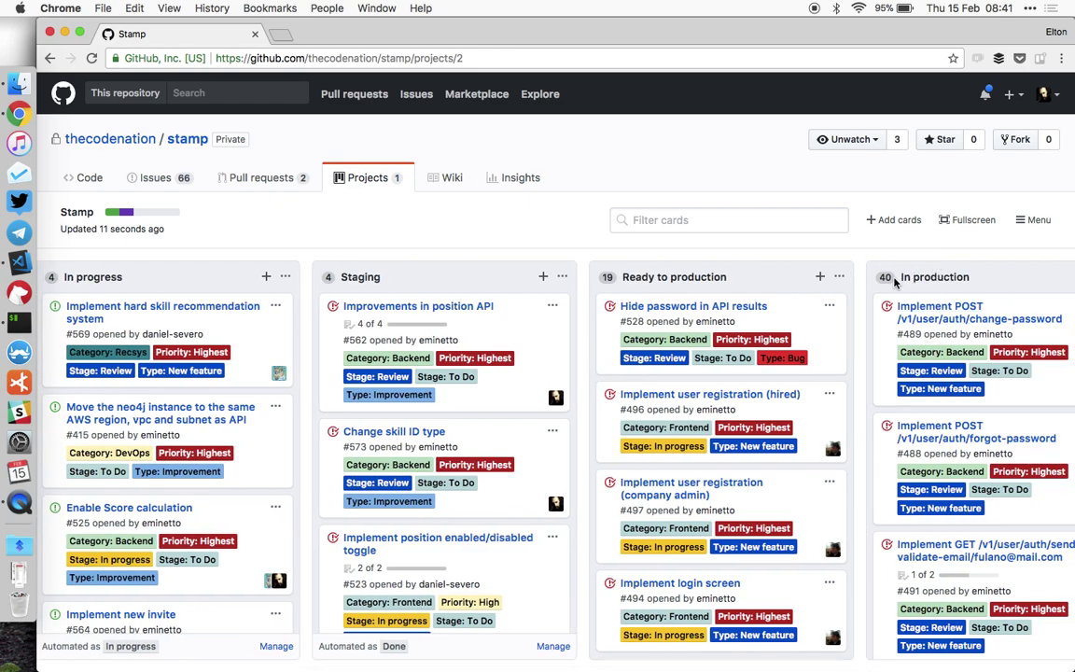
scroll(913, 418, "left", 10)
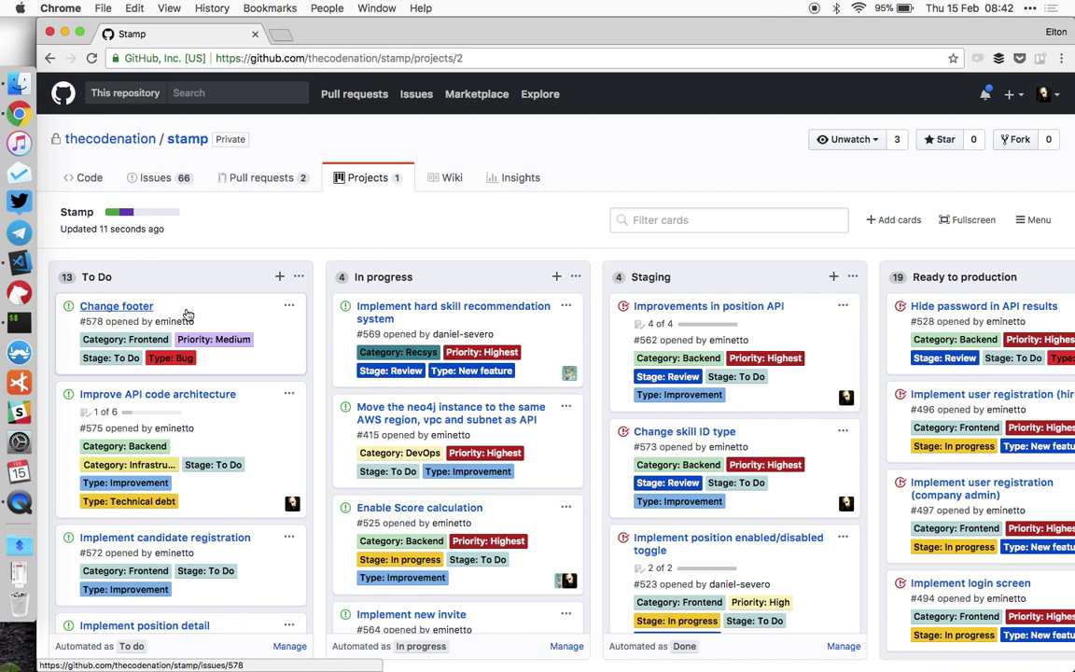
Move the Change footer card from To Do to the In progress column and open its issue.
left_click_drag(192, 307, 425, 308)
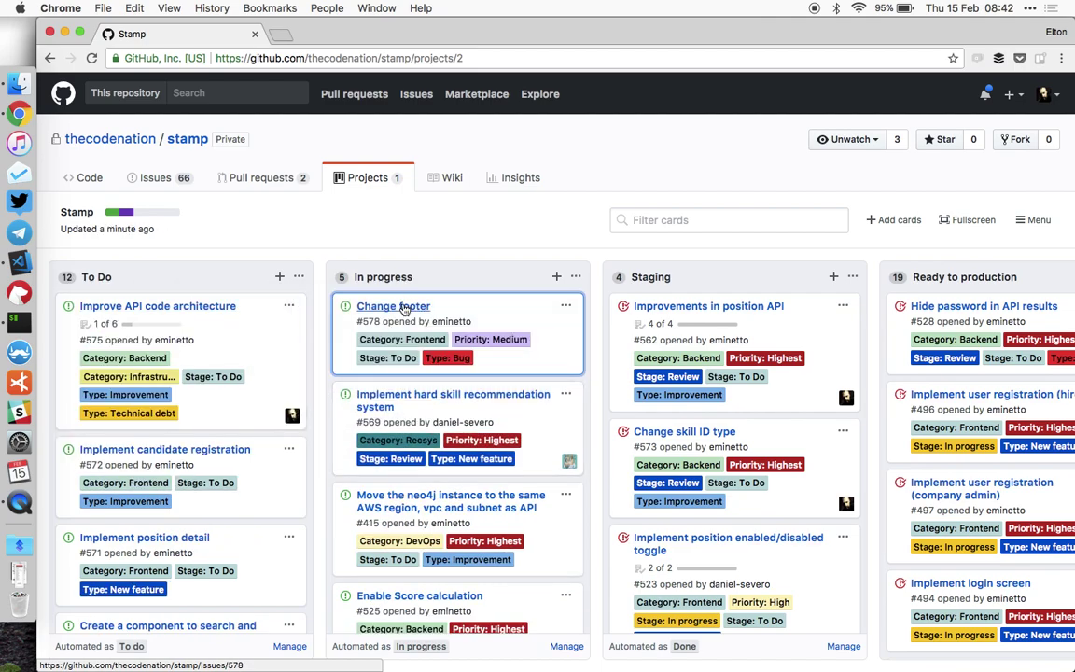
left_click(421, 307)
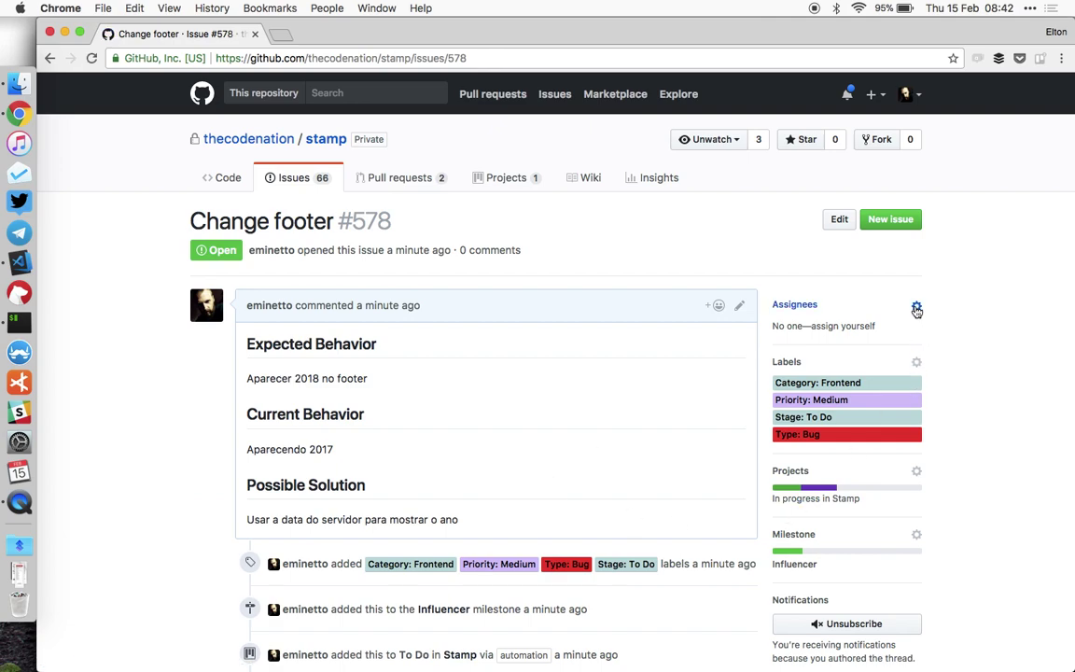
Look at the issue's assignee picker and the available stage labels, closing both without changing anything.
left_click(916, 307)
left_click(934, 421)
left_click(917, 362)
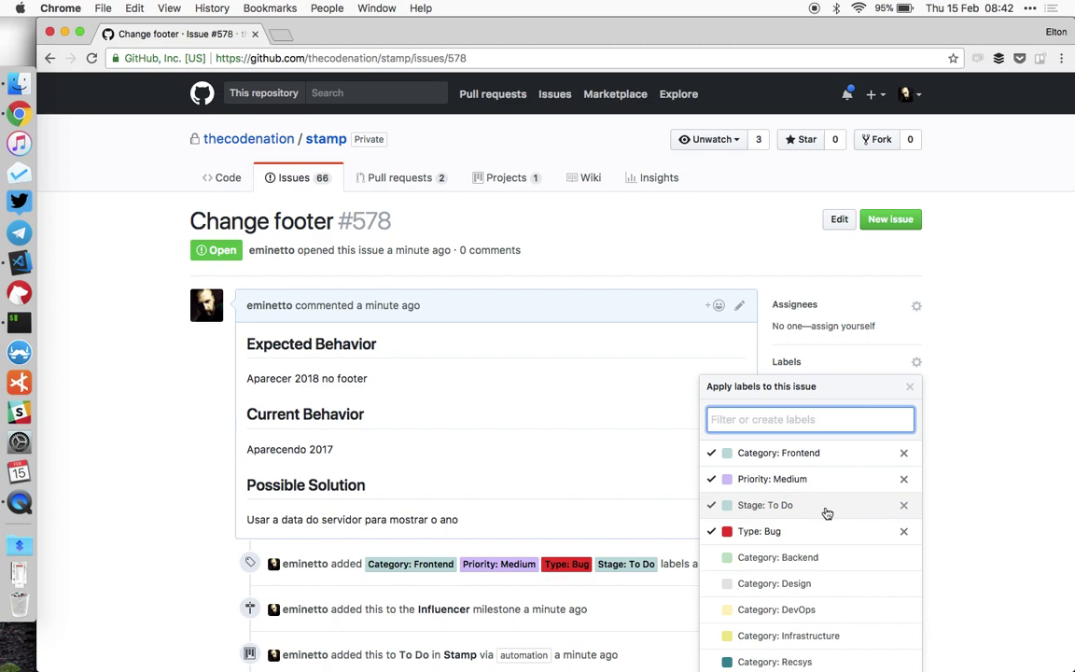
scroll(840, 620, "down", 4)
scroll(802, 639, "down", 2)
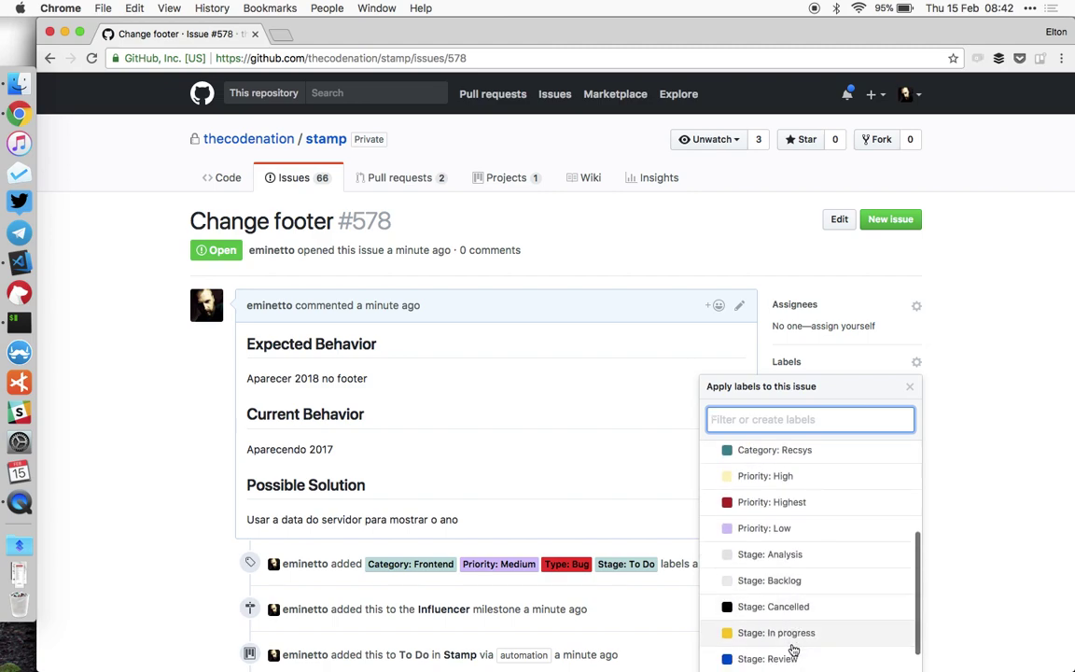
left_click(997, 555)
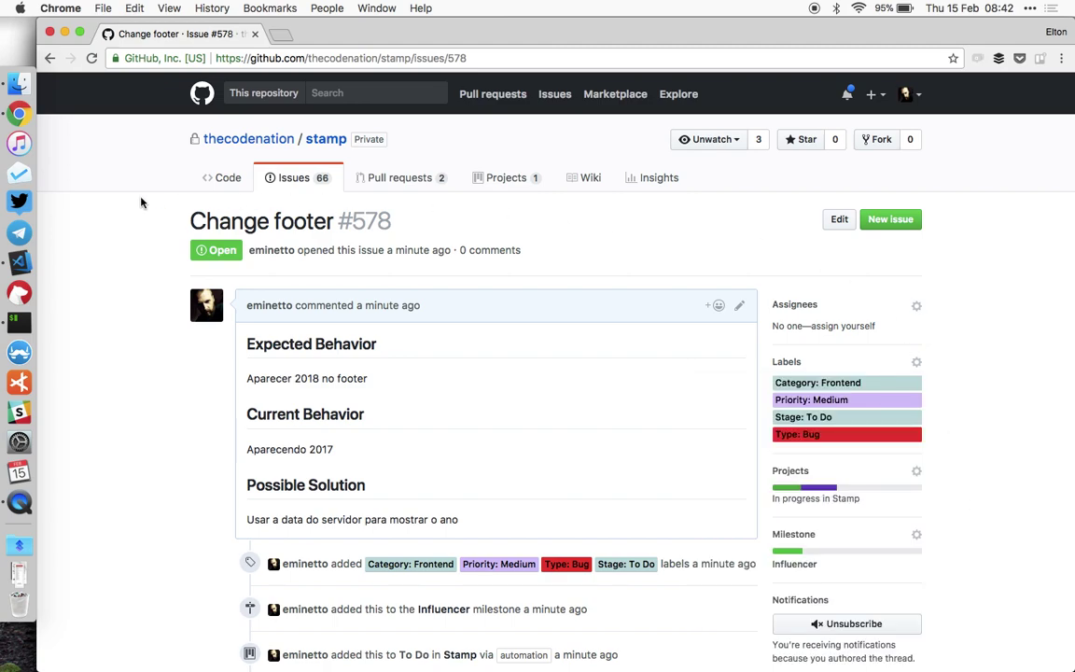
Return to the Stamp project board from the issue page.
left_click(290, 179)
left_click(495, 177)
left_click(227, 305)
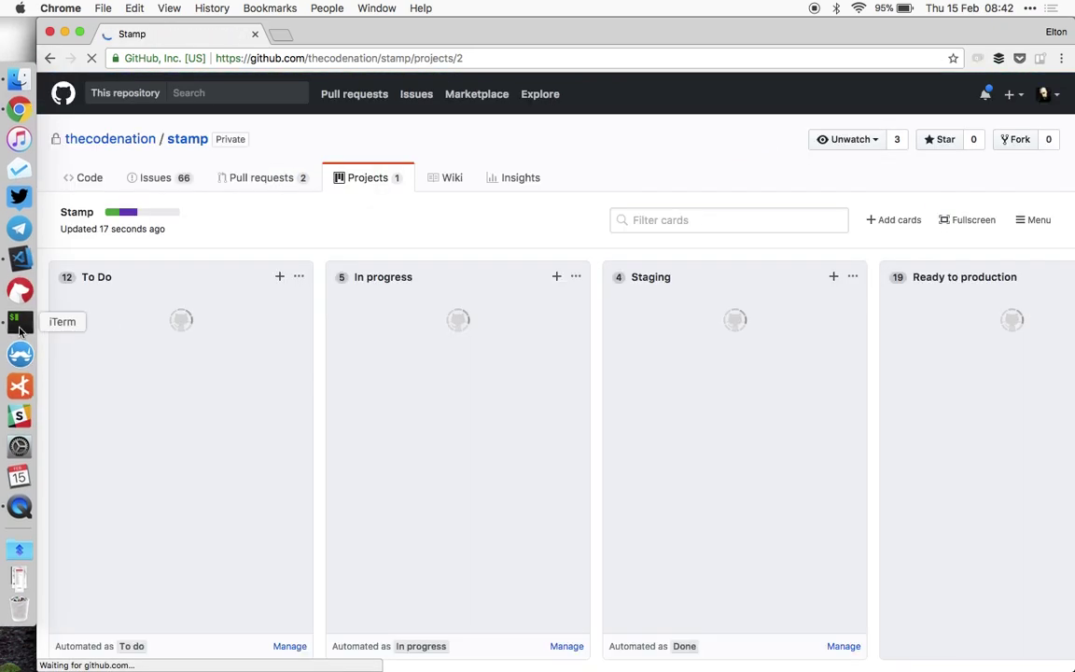
Switch to iTerm, log out of the remote server, go to the local stamp repository with cn and clear the screen.
left_click(18, 322)
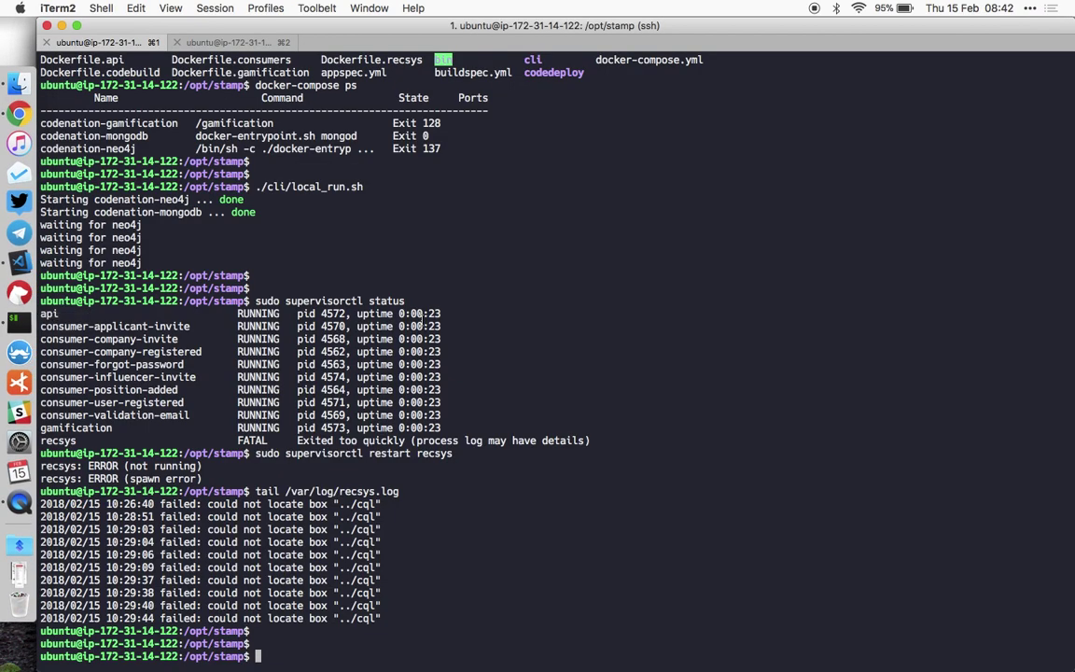
key("ctrl+d")
type("cn")
key("Return")
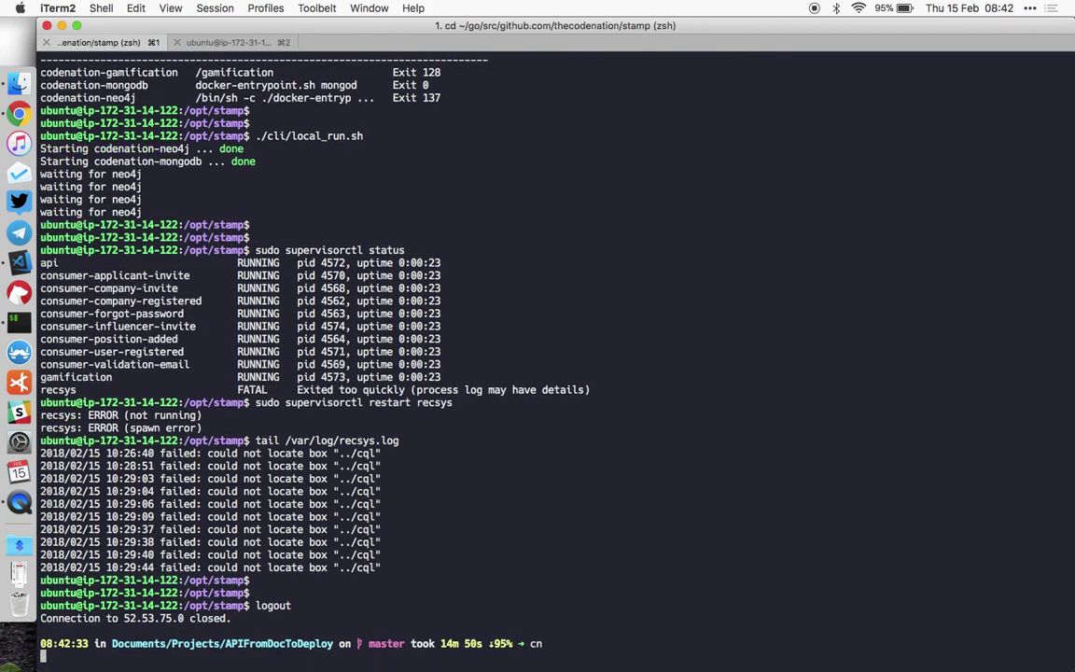
key("ctrl+l")
Run ./cli/start_work.sh for issue 578, checking the issue number on the project board.
type("./cli/start_work.sh")
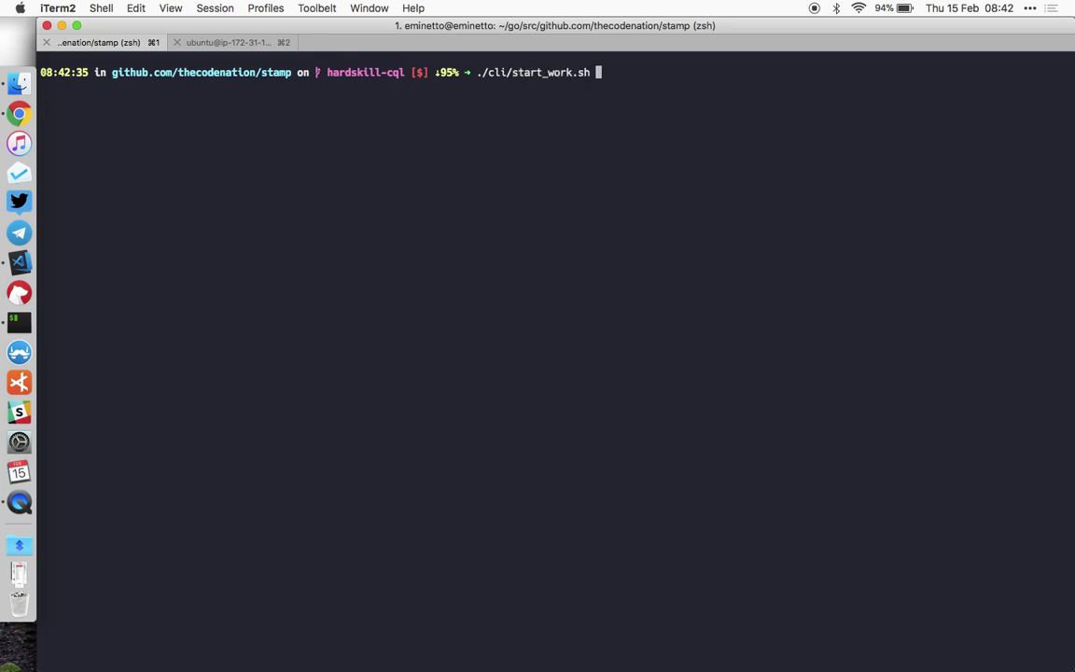
key("Return")
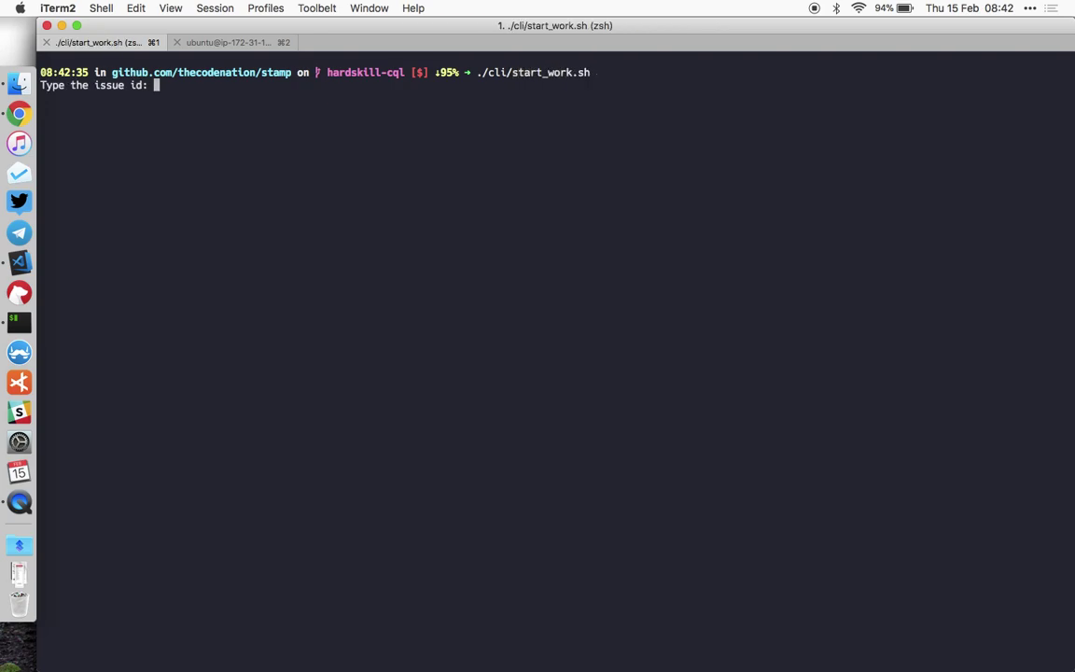
key("super+Tab")
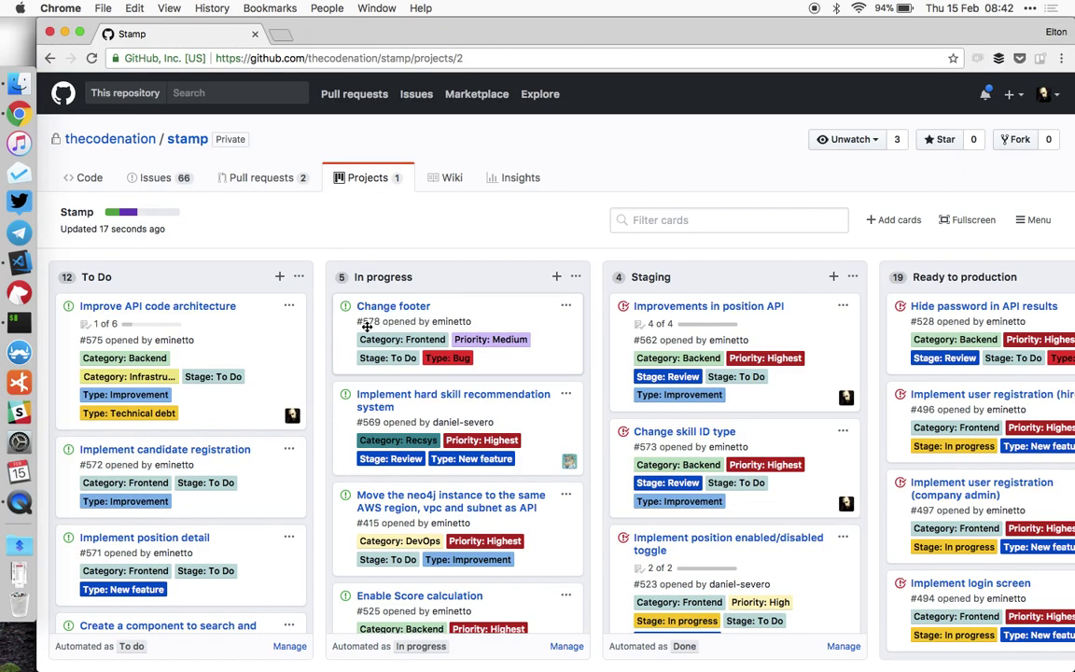
key("super+Tab")
type("578")
key("Return")
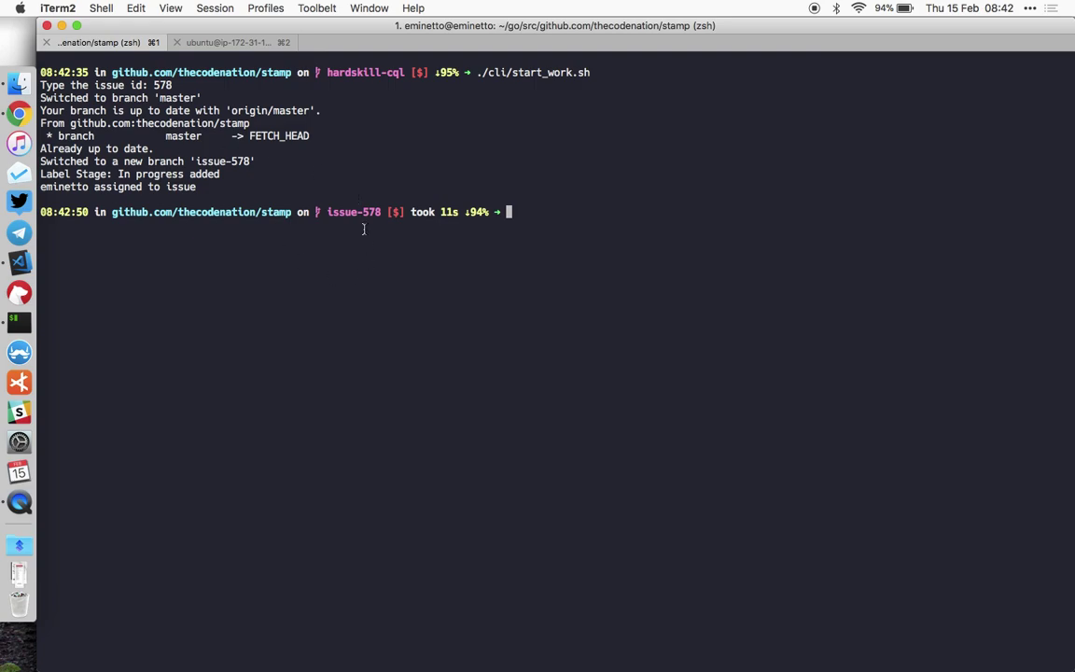
Examine the start_work.sh output, highlighting the branch name, the stage label line and the assignment line.
left_click_drag(327, 212, 379, 212)
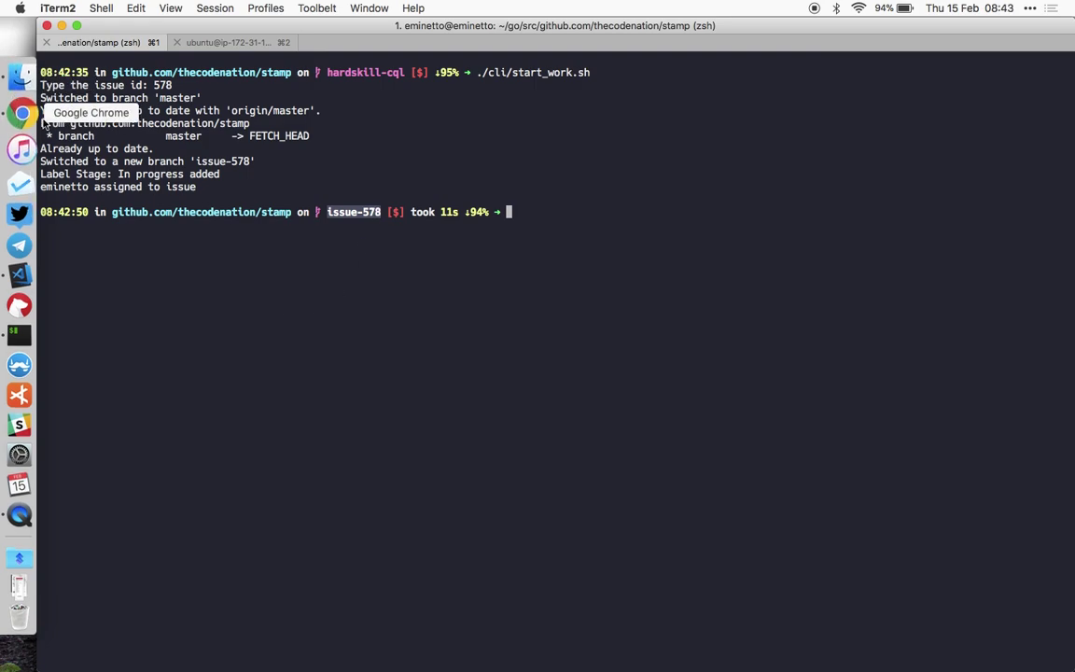
double_click(542, 72)
left_click(575, 72)
double_click(576, 72)
left_click(332, 100)
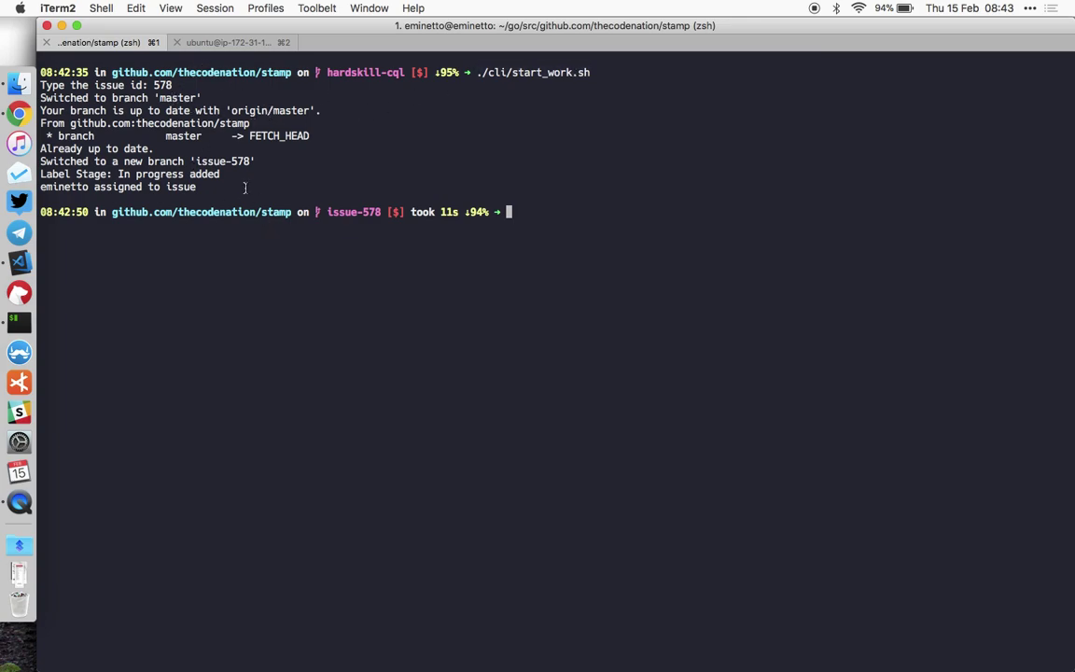
double_click(222, 161)
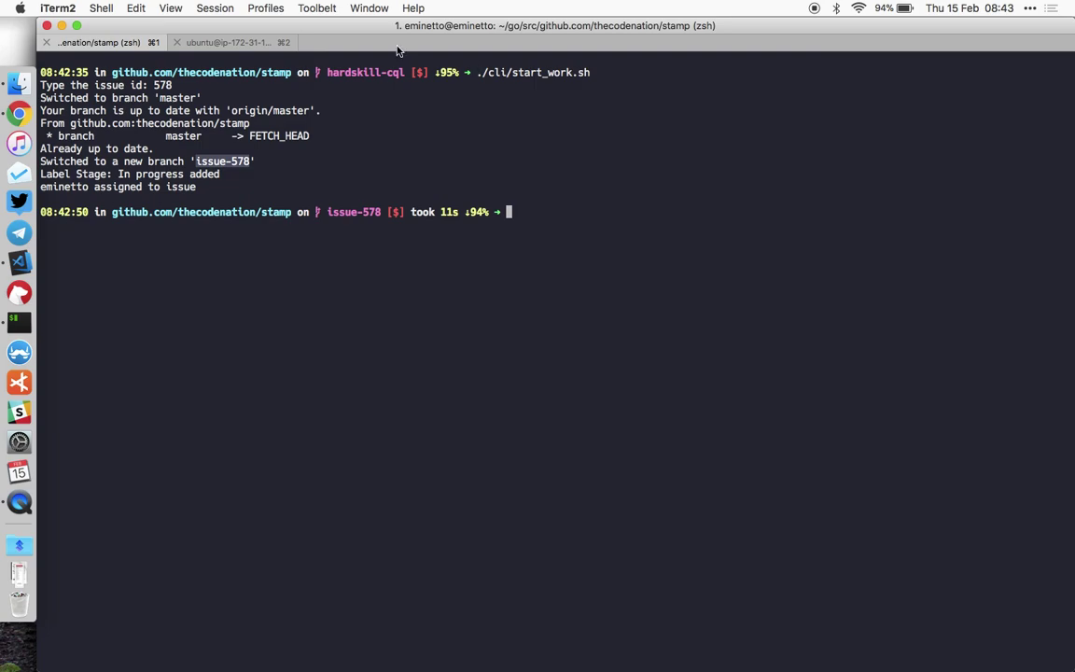
left_click_drag(40, 174, 221, 174)
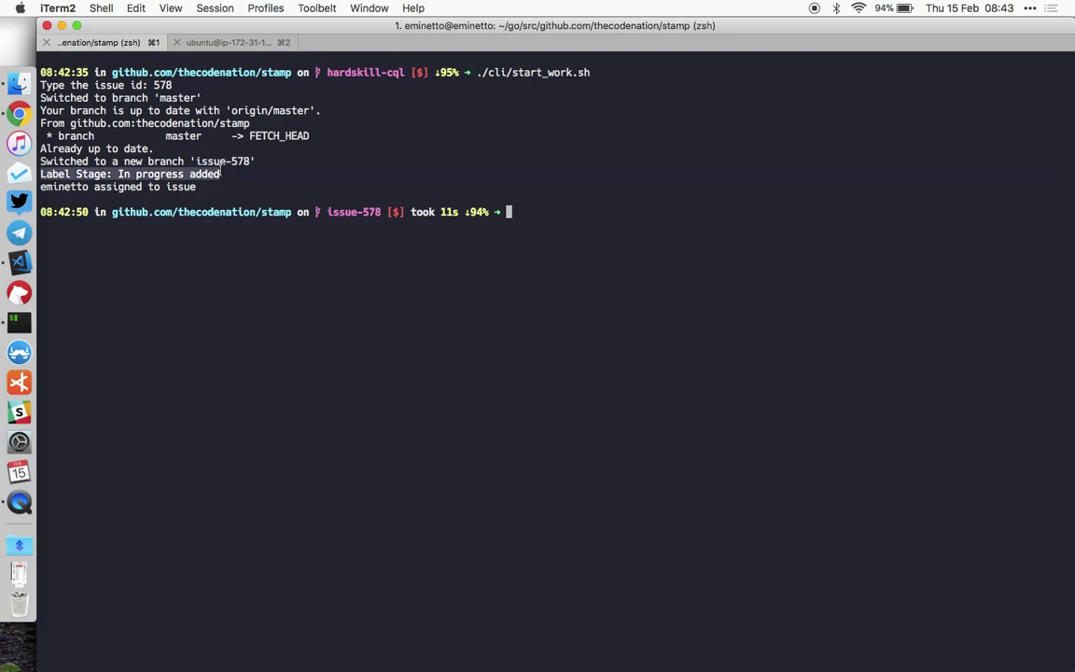
left_click_drag(195, 187, 40, 187)
Switch to Chrome, reload the Stamp board and check the Change footer card's labels and assignee.
left_click(19, 113)
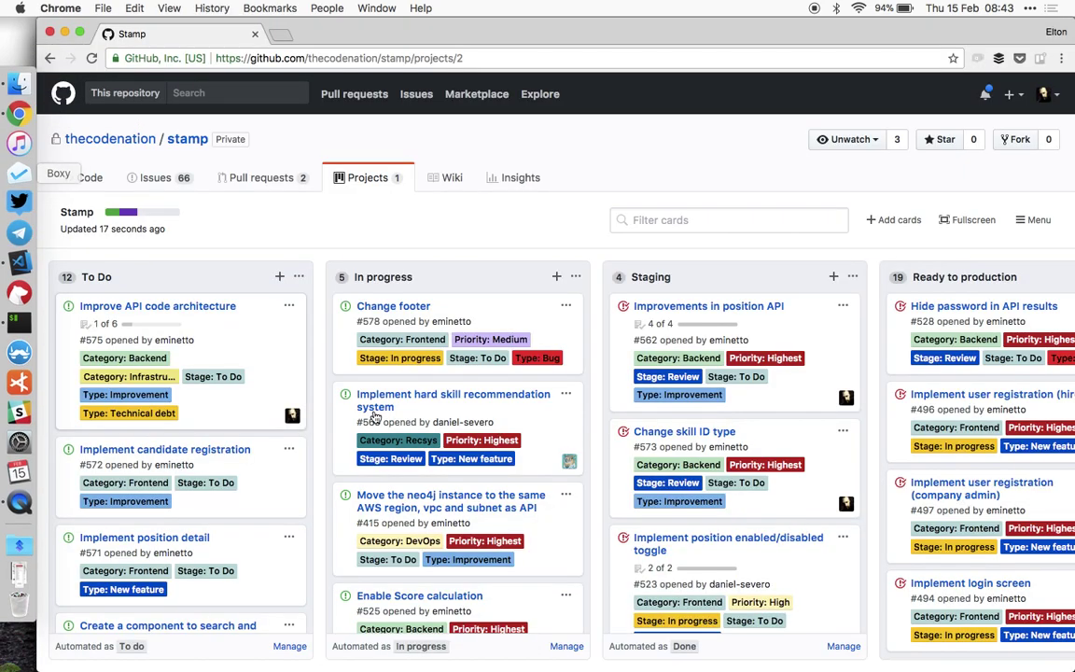
key("super+r")
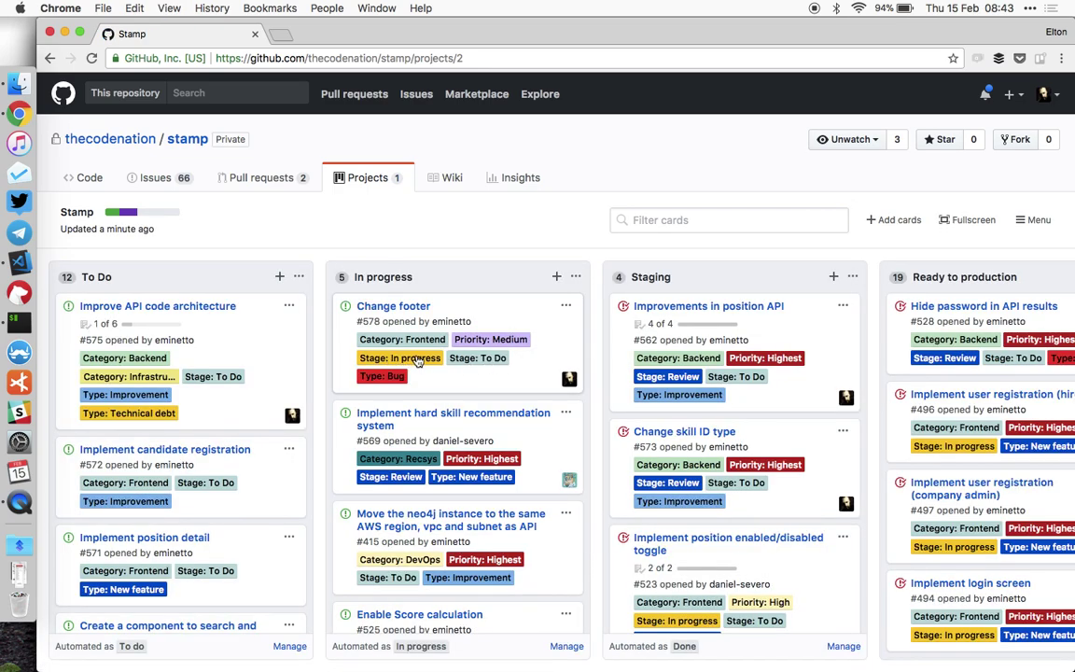
mouse_move(571, 388)
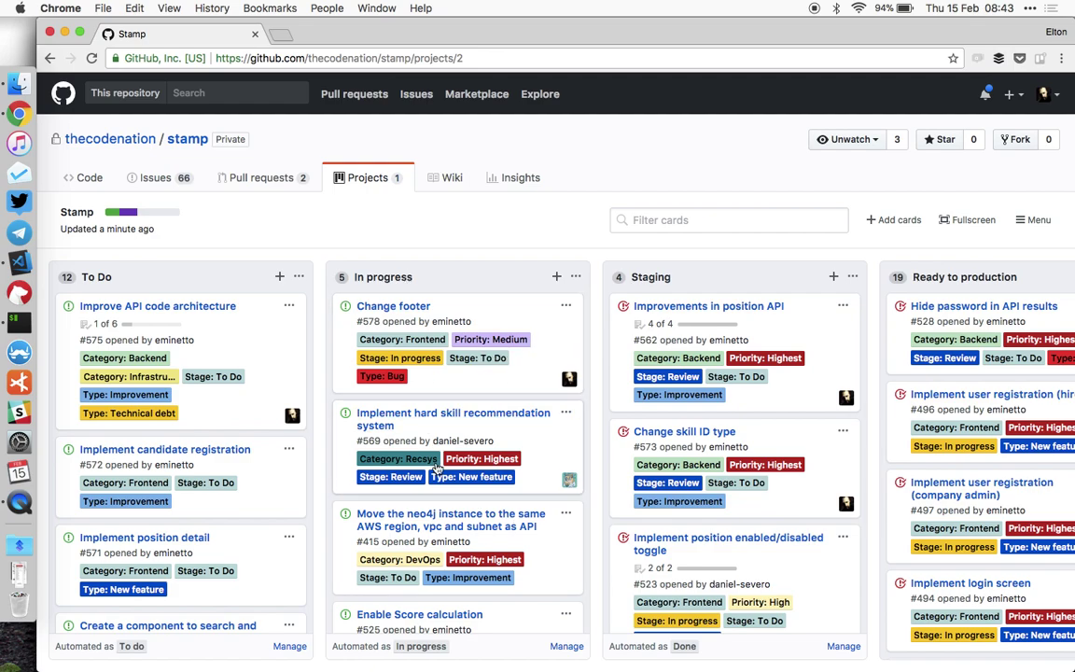
Return to iTerm to check the current branch, and switch to the stamp project in Visual Studio Code.
left_click(18, 321)
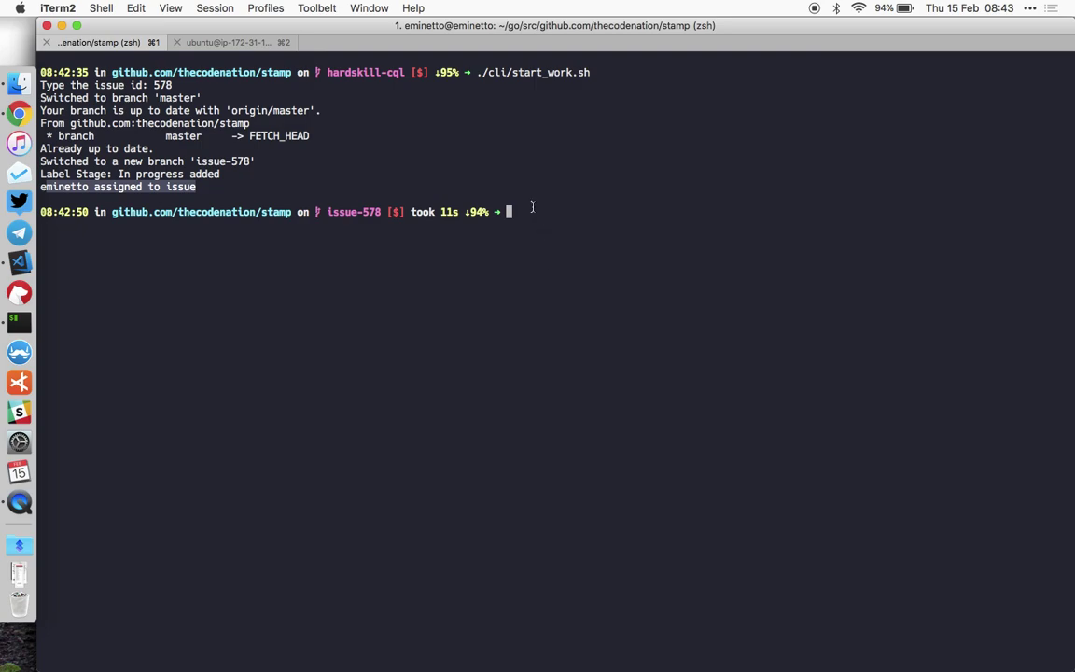
left_click(474, 295)
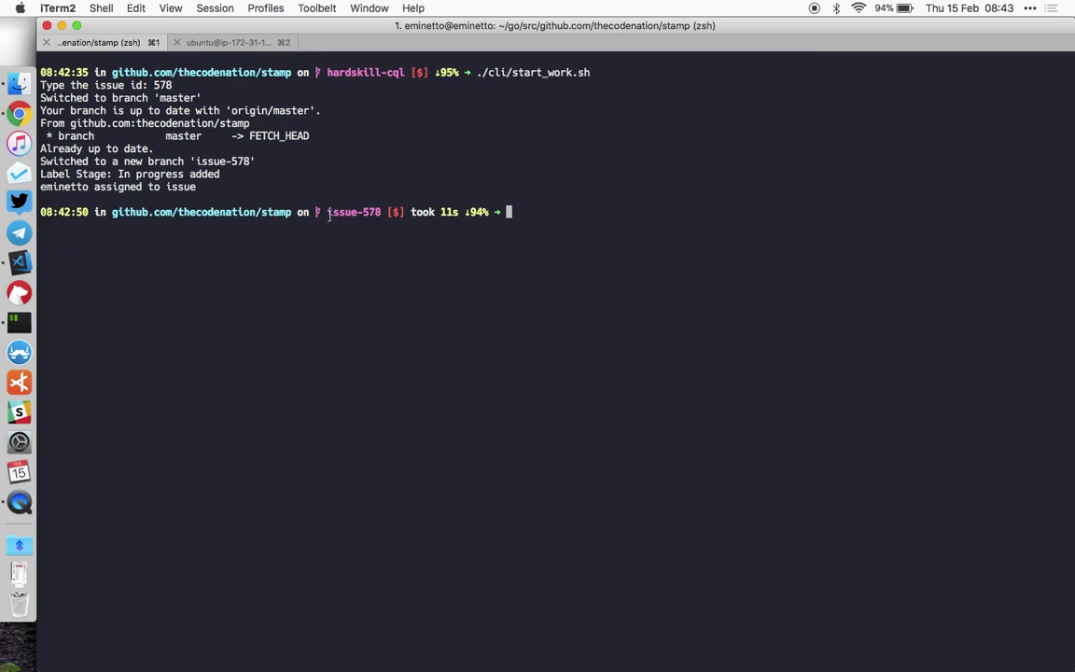
left_click(19, 261)
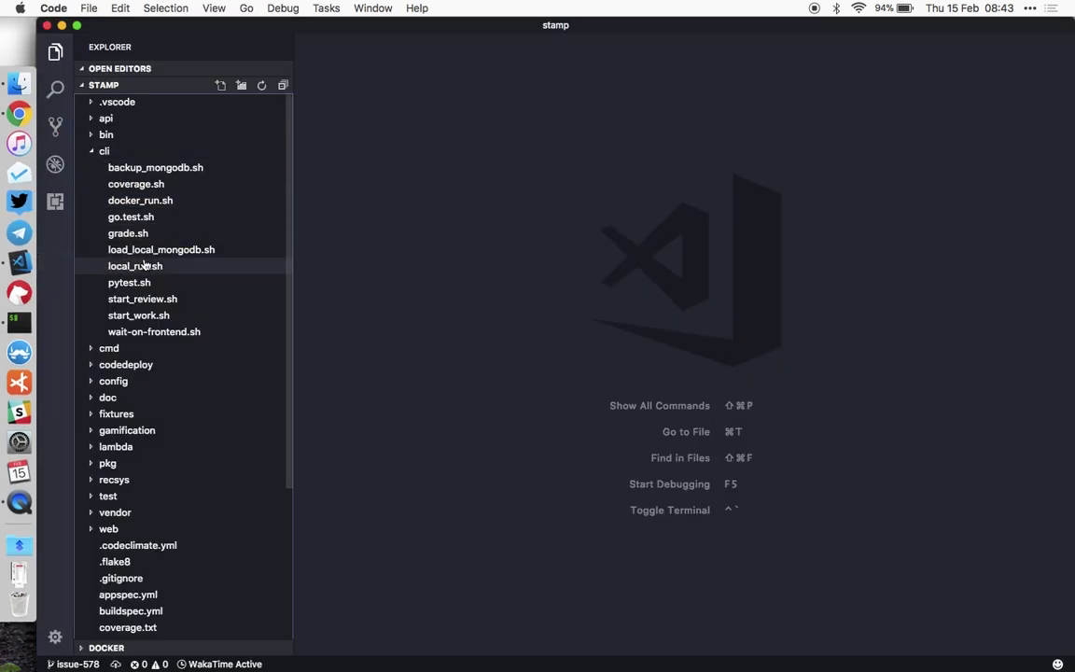
Open README.md and make the channel name "devops" bold as **devops** in the review script list, saving the file.
scroll(209, 373, "down", 5)
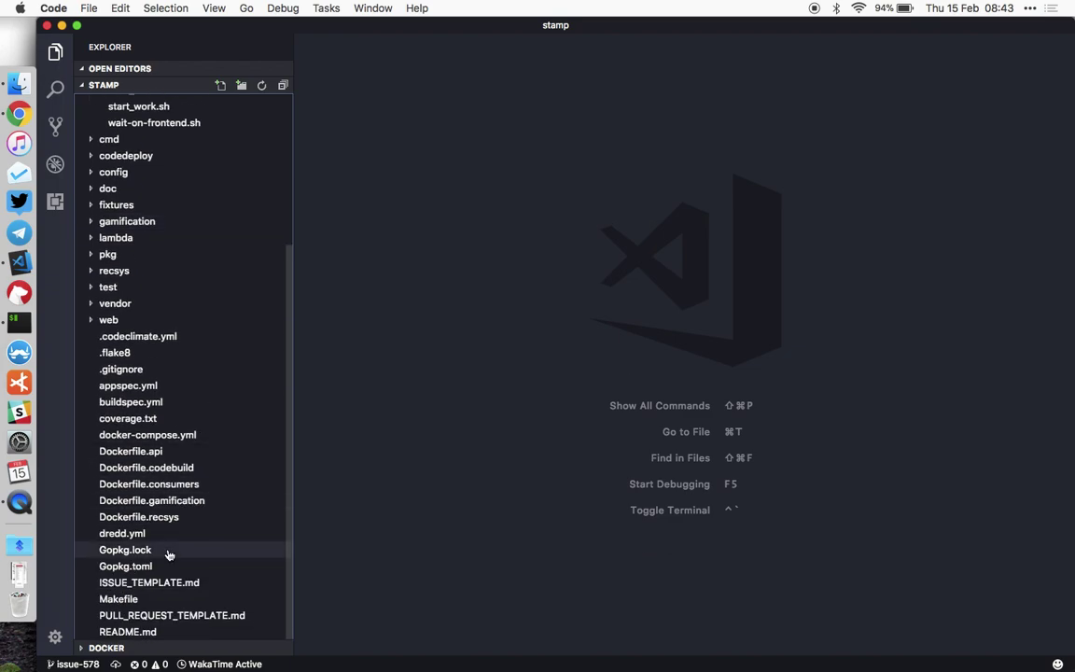
left_click(128, 632)
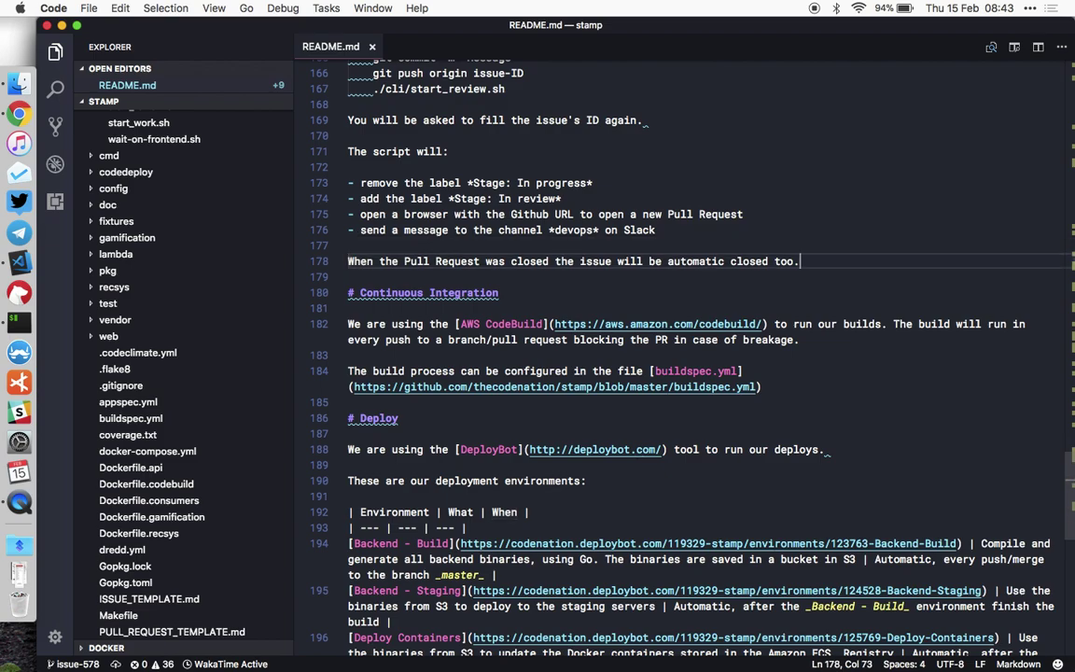
left_click(550, 229)
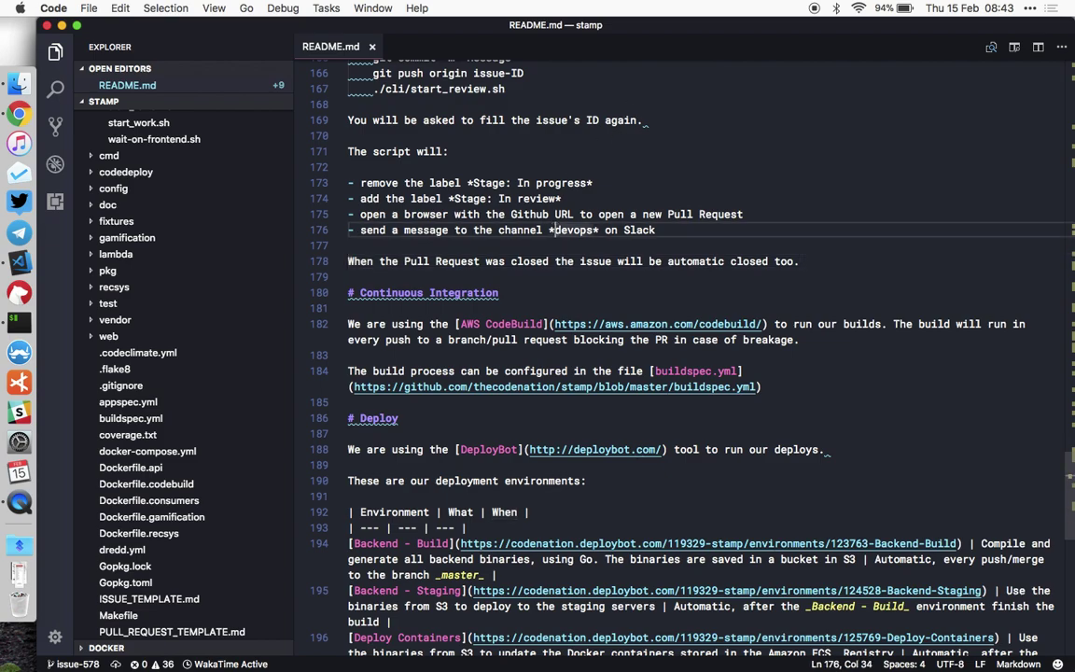
type("*")
key("Right")
key("Right")
key("Right")
key("Right")
key("Right")
key("Right")
type("(")
key("BackSpace")
key("super+s")
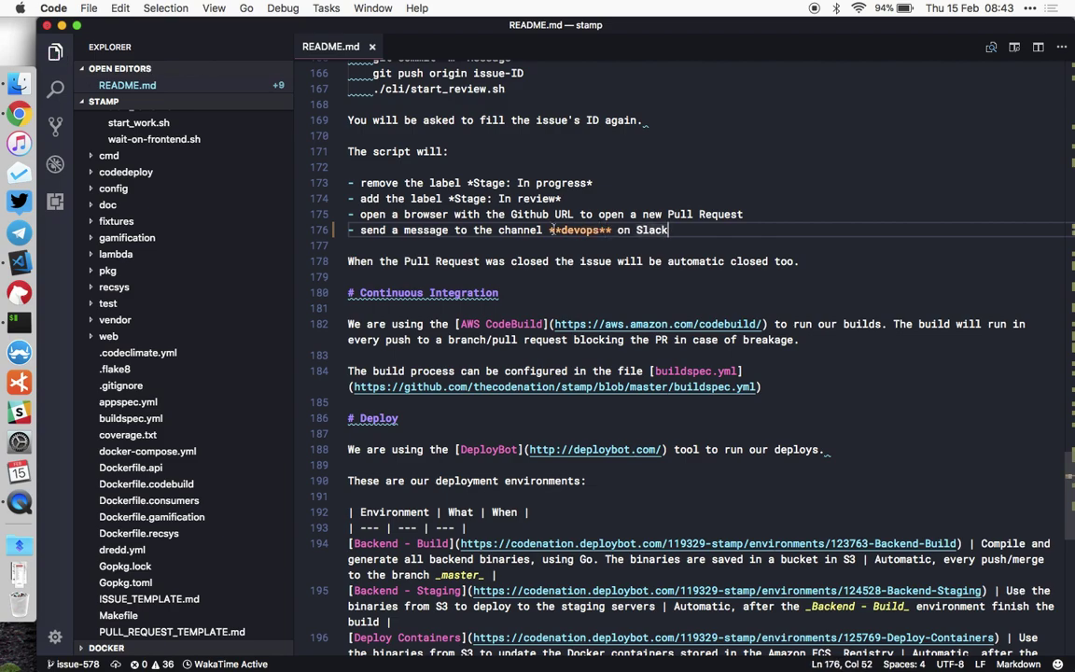
Switch to iTerm, stage all changes with git add . and commit them with the message "Change readme".
key("super+Tab")
type("git ad")
key("BackSpace")
type("dd .")
key("Return")
type("git commit ")
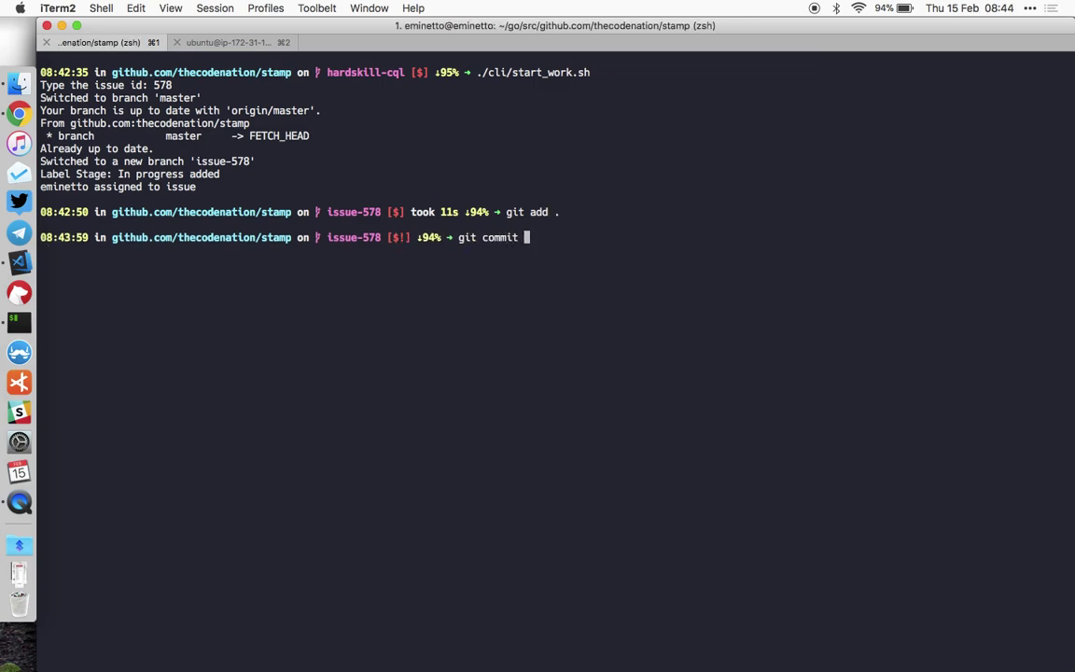
type("-m \"Change readme\"")
key("Return")
Push the issue-578 branch to origin.
type("git push or")
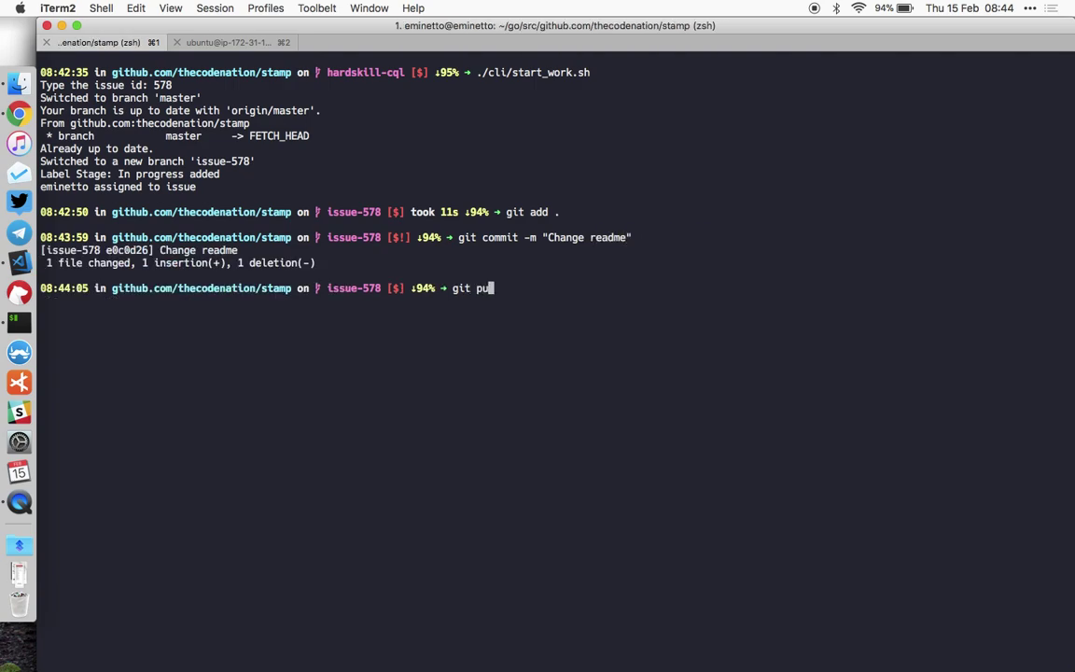
key("BackSpace")
type("rigin issue-")
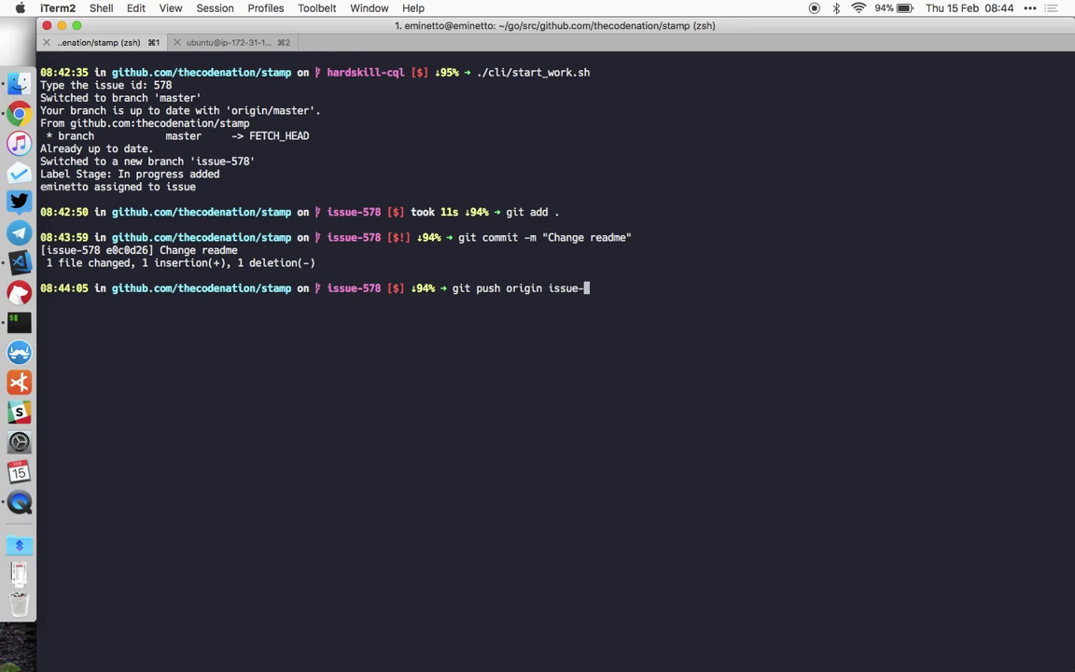
type("578")
key("Return")
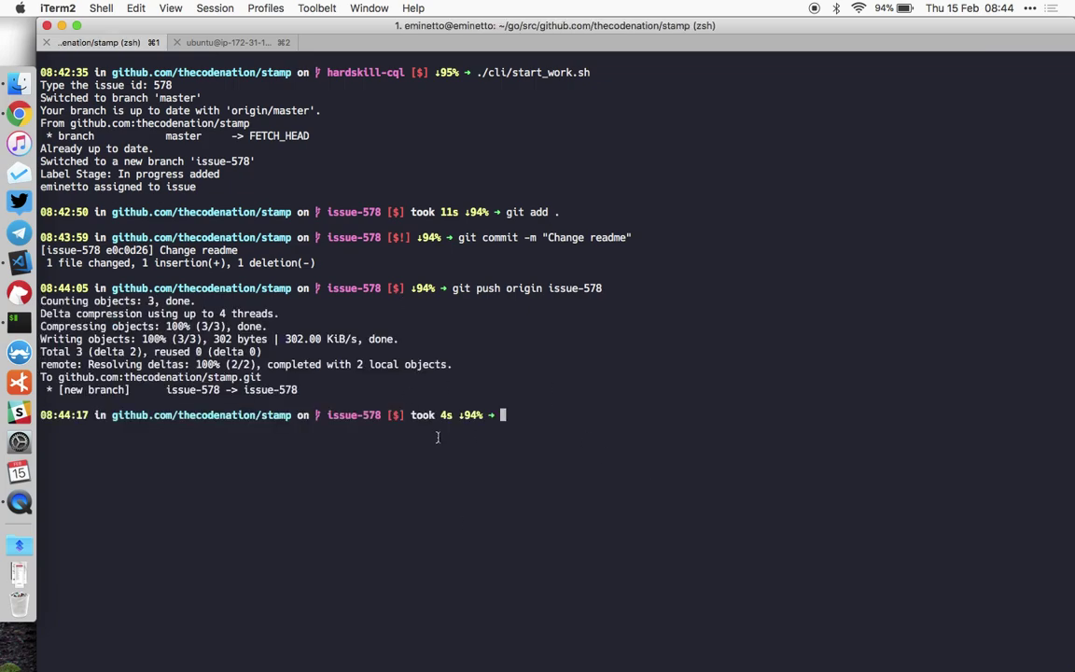
Glance at the Stamp board in Chrome, and run ./cli/start_review.sh in iTerm for issue 578.
left_click(19, 114)
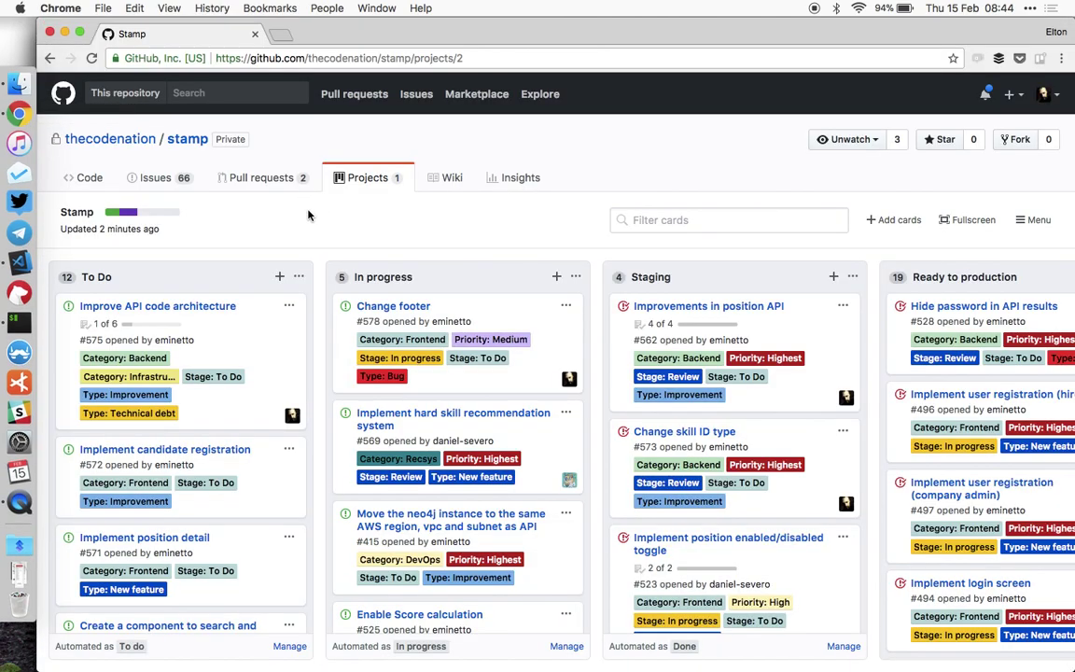
key("super+Tab")
type("./cl")
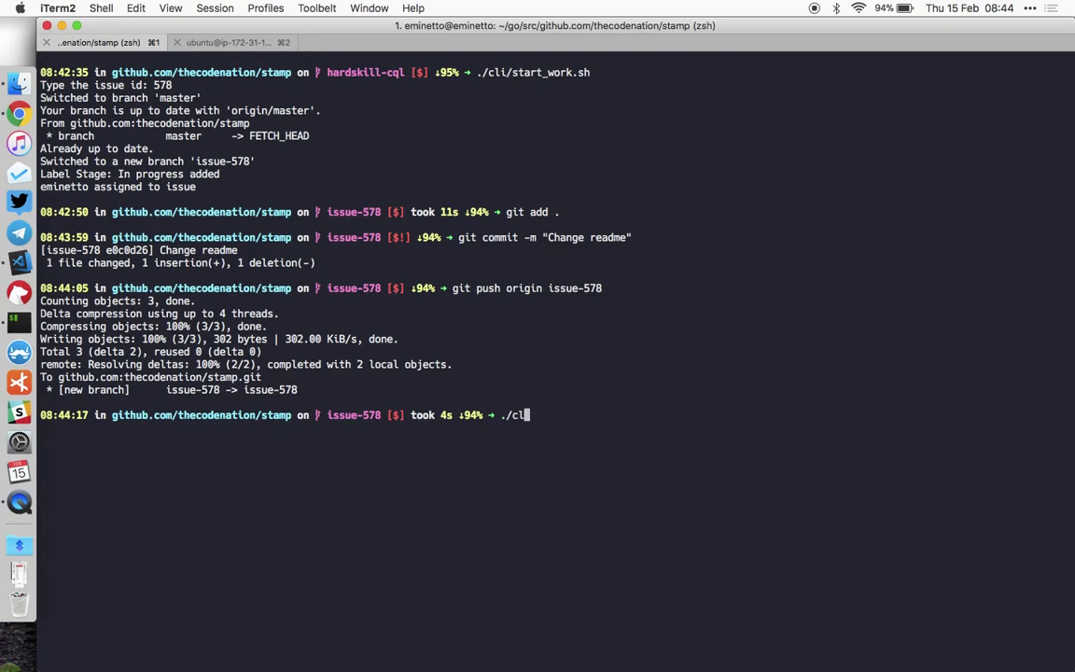
type("i/start_r")
key("Tab")
key("Return")
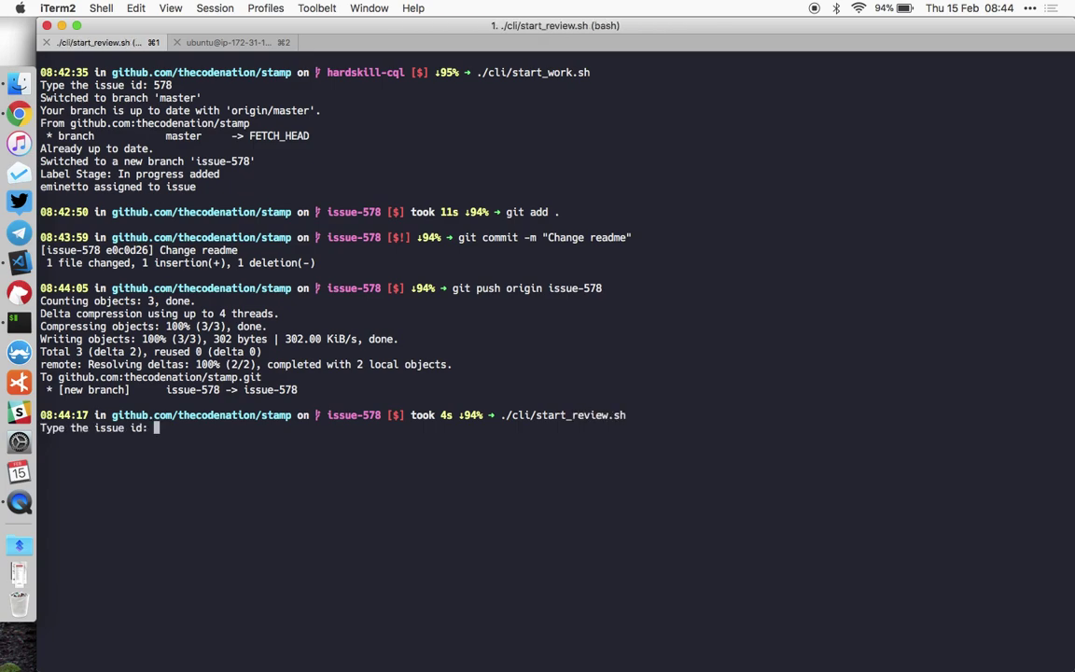
type("578")
key("Return")
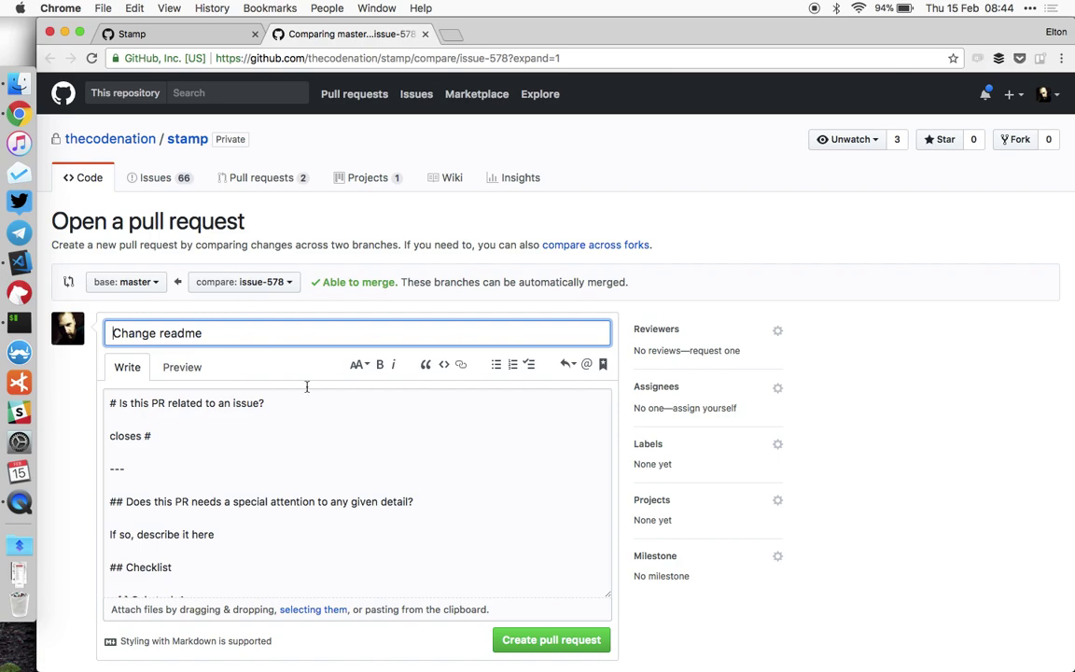
Complete the "closes" line of the pull request description with a reference to issue #578, Change footer.
left_click(176, 435)
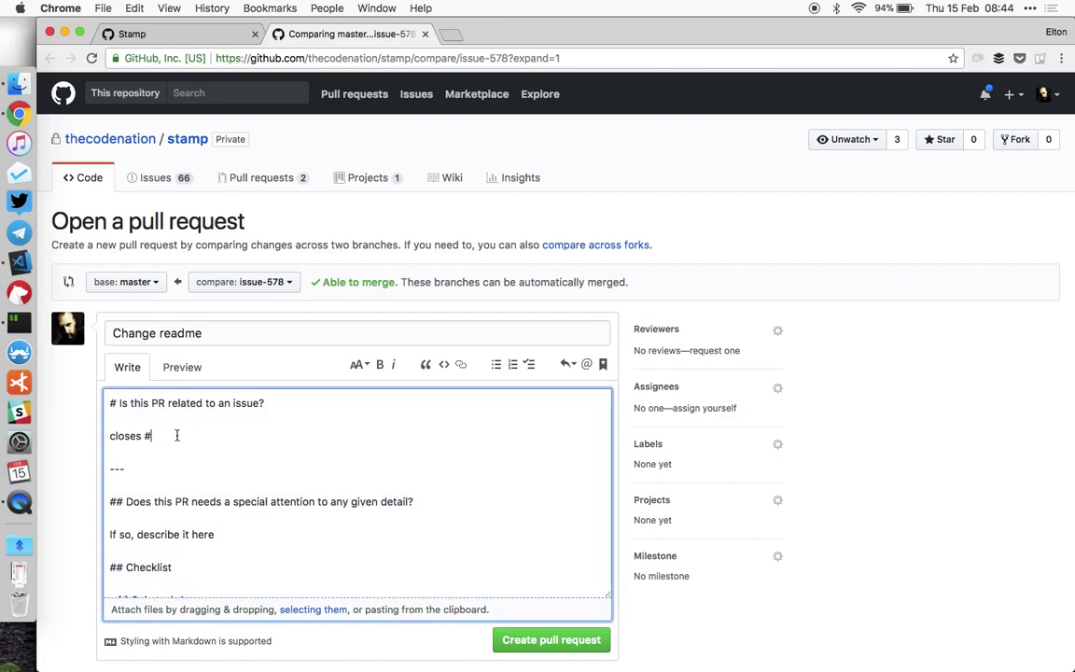
key("BackSpace")
type("#")
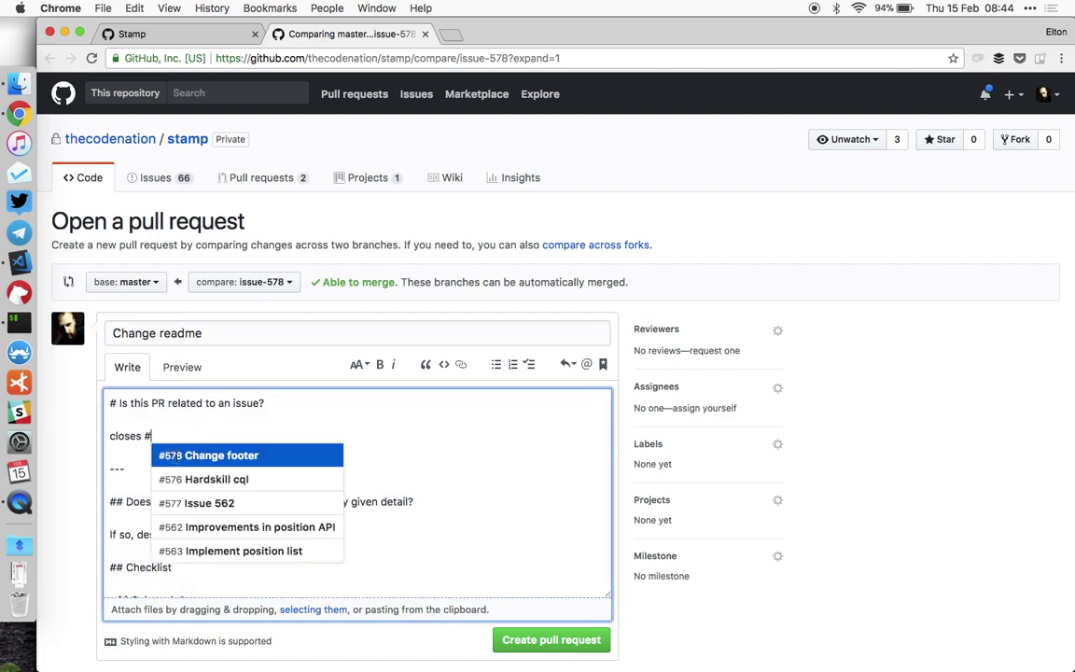
left_click(177, 454)
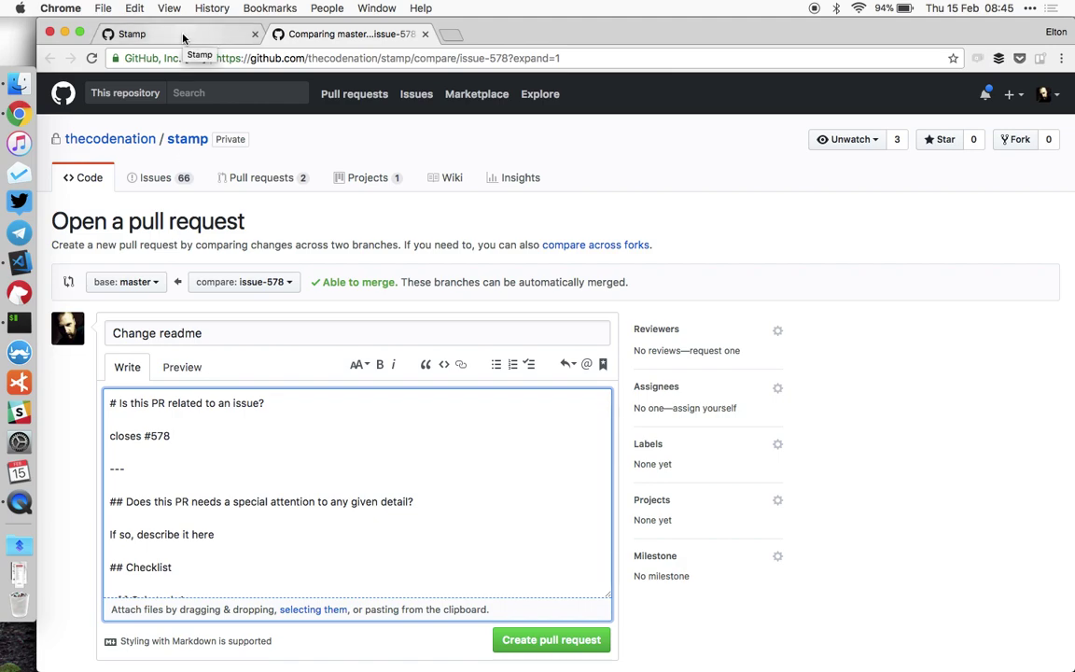
Delete the remaining template text below "closes #578" and create the pull request.
left_click(233, 455)
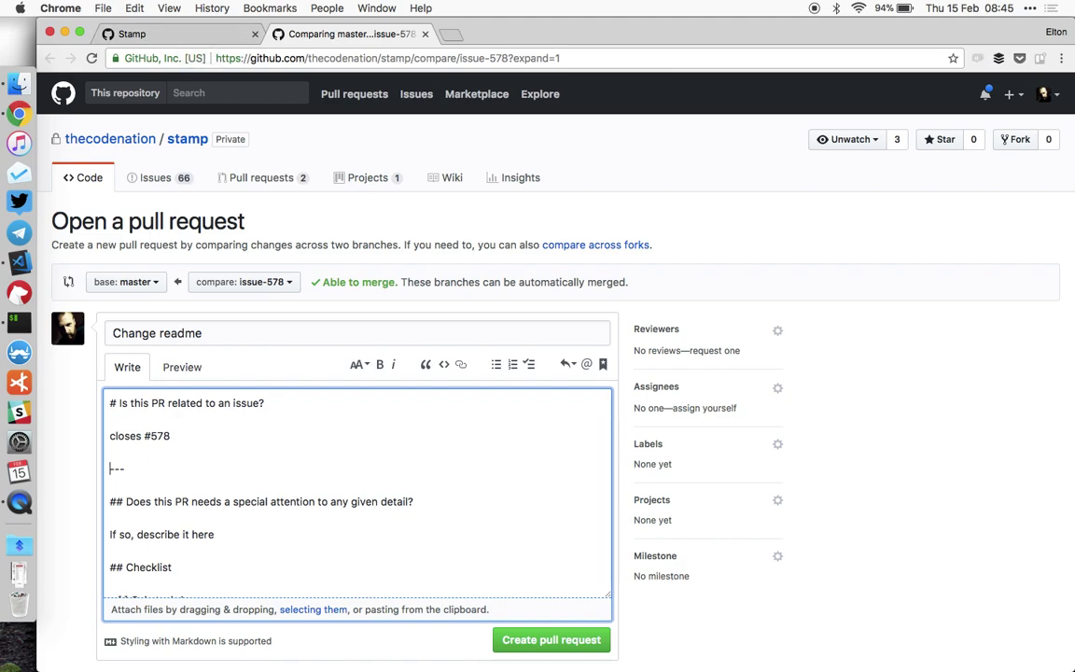
scroll(186, 487, "down", 3)
key("super+shift+Down")
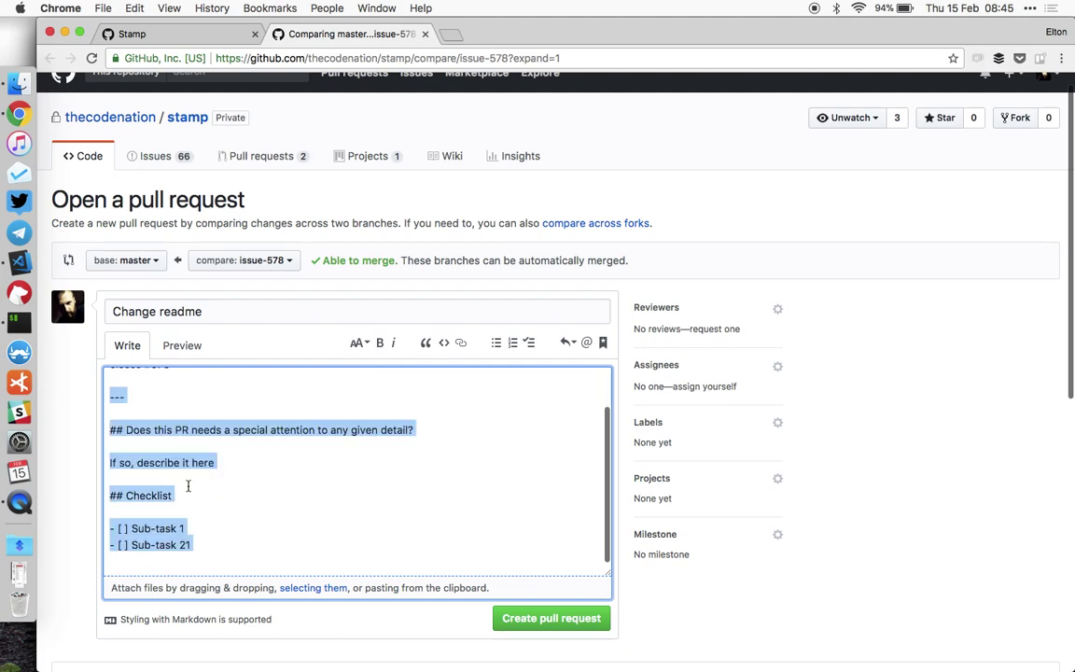
key("BackSpace")
scroll(320, 448, "up", 2)
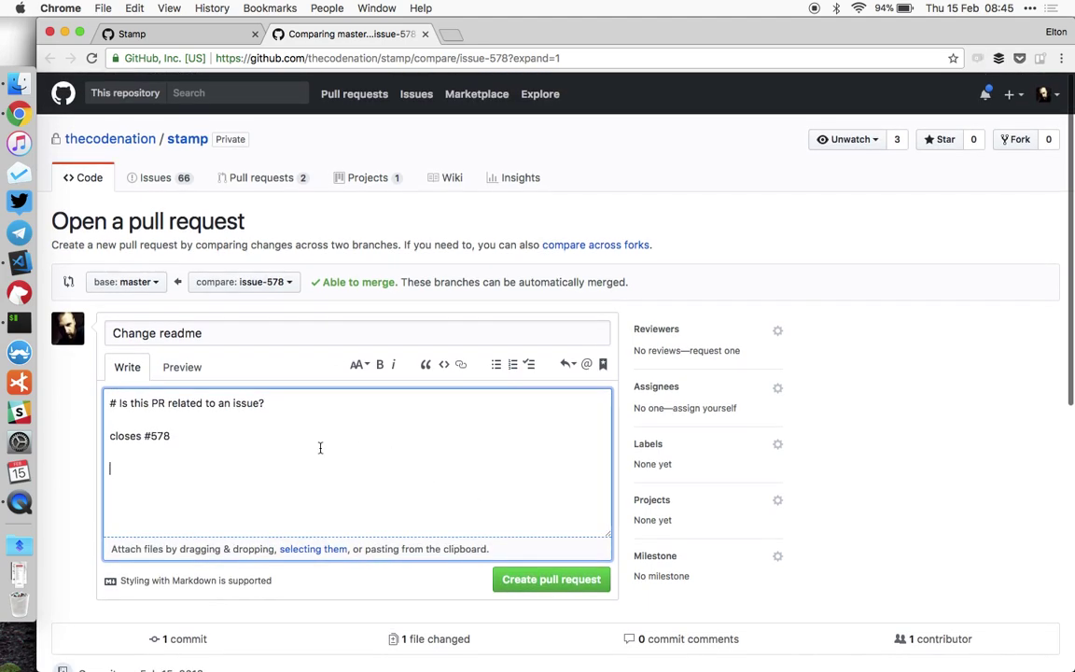
left_click(541, 579)
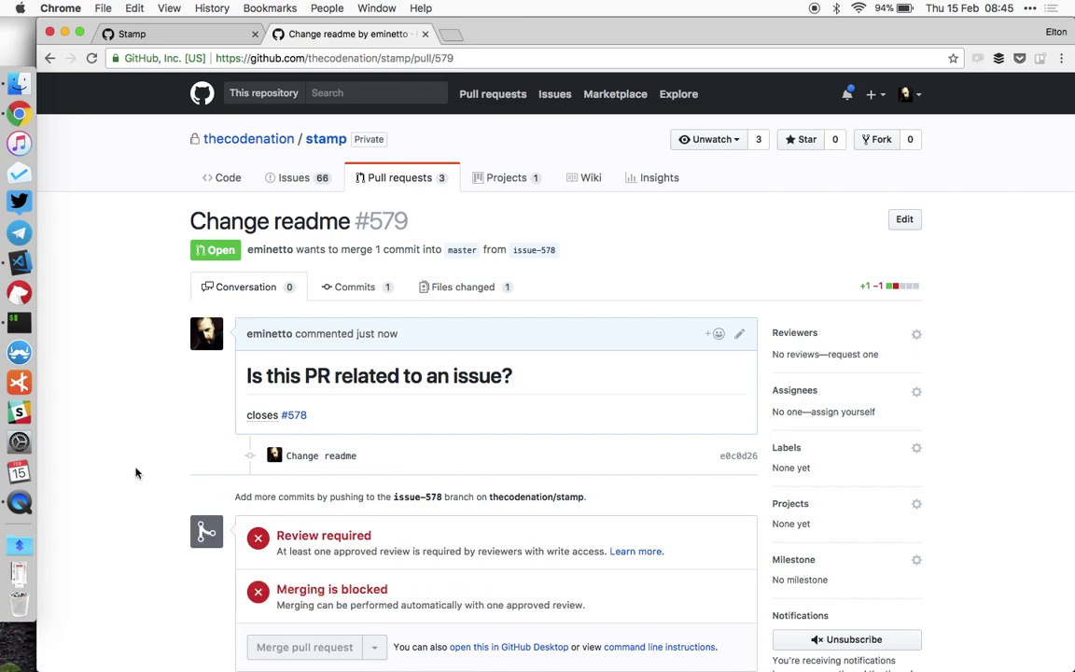
Examine the new pull request's review requirement, merge status and AWS CodeBuild check.
scroll(305, 586, "down", 3)
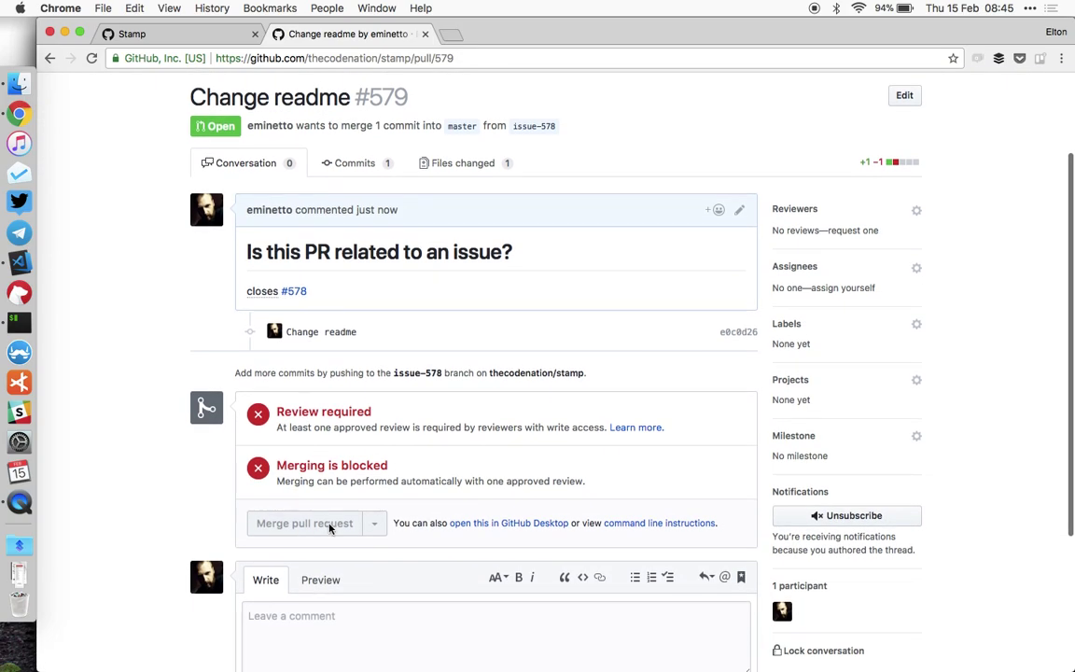
scroll(154, 481, "up", 2)
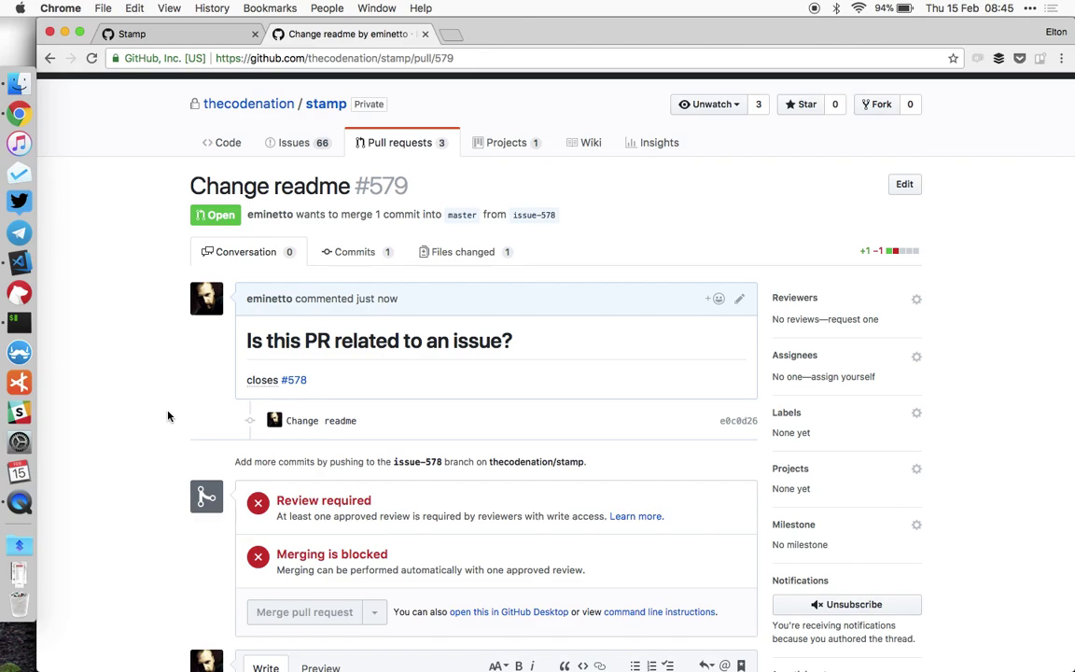
left_click(164, 33)
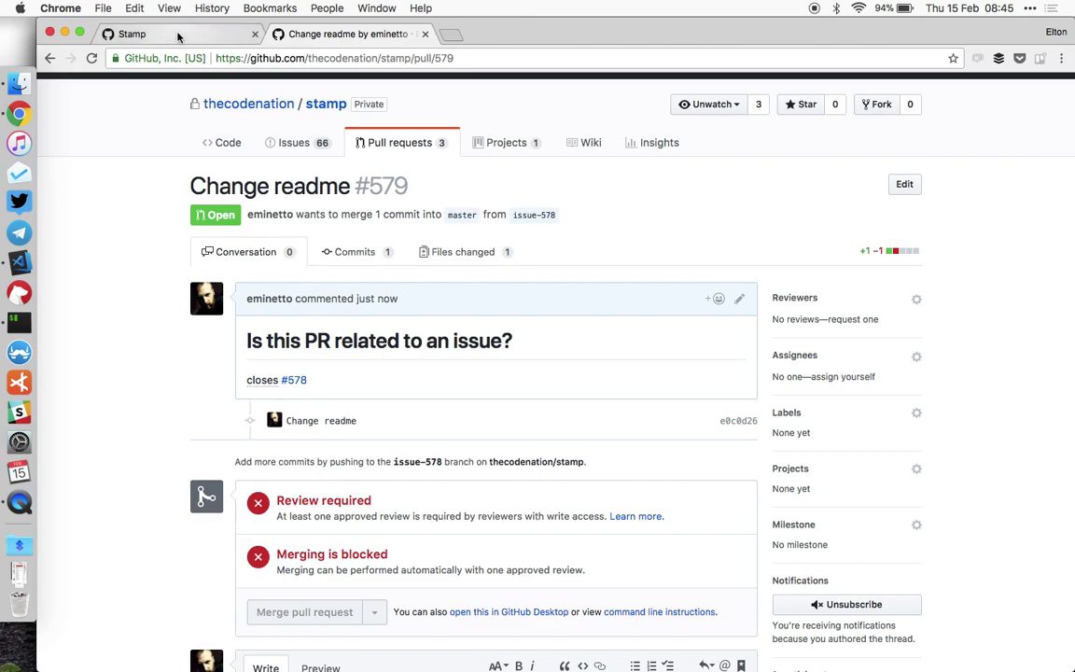
left_click(349, 36)
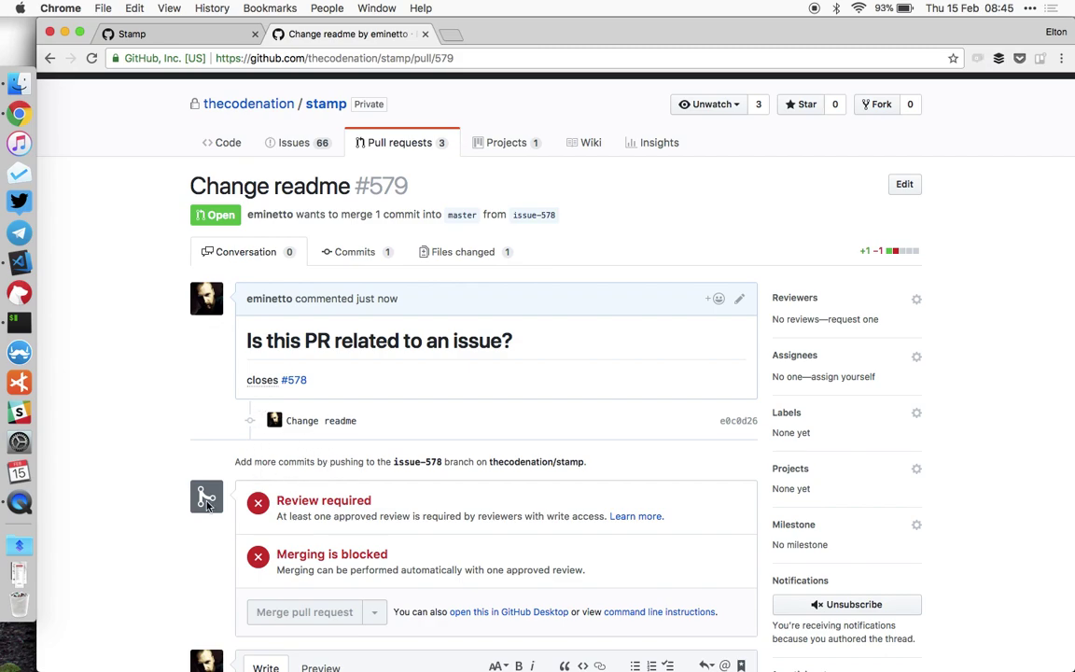
scroll(209, 504, "down", 1)
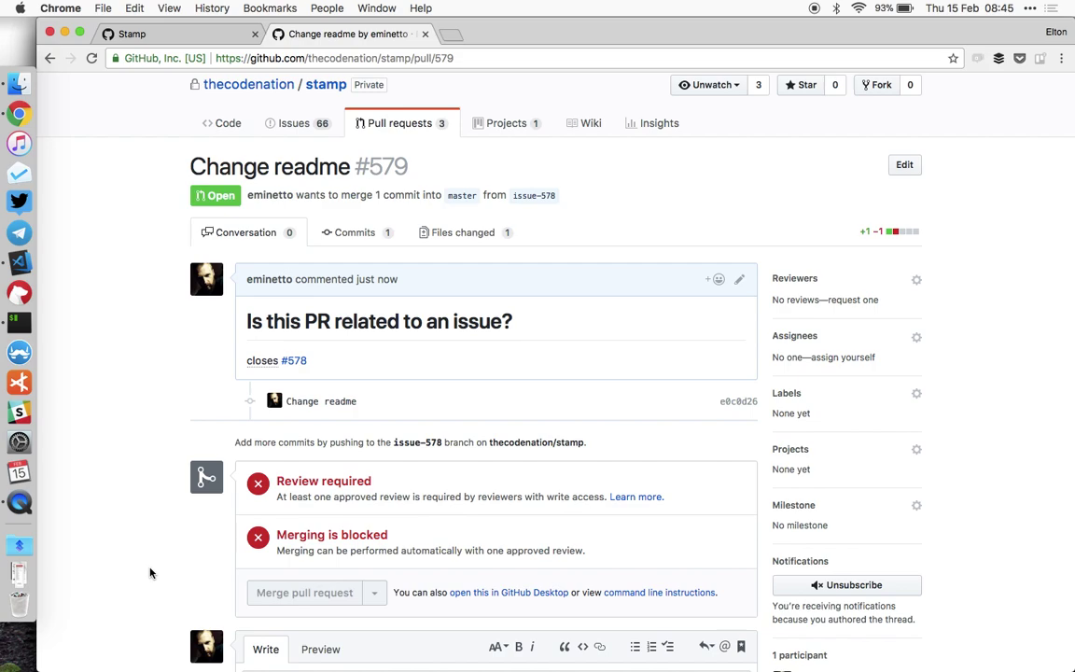
scroll(150, 573, "down", 2)
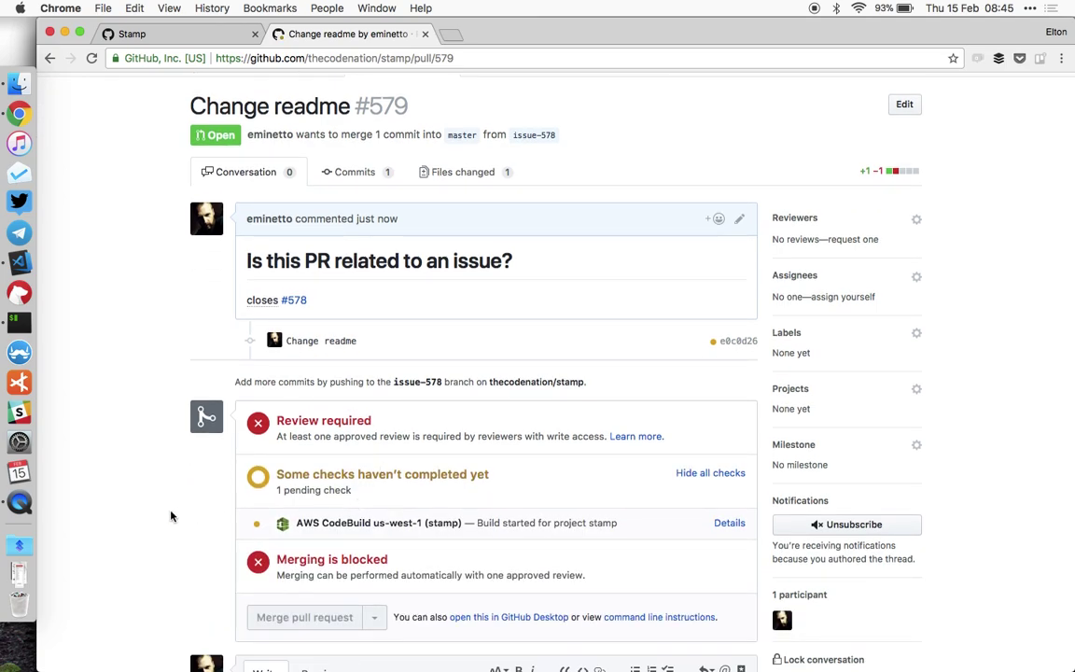
double_click(343, 523)
left_click(343, 523)
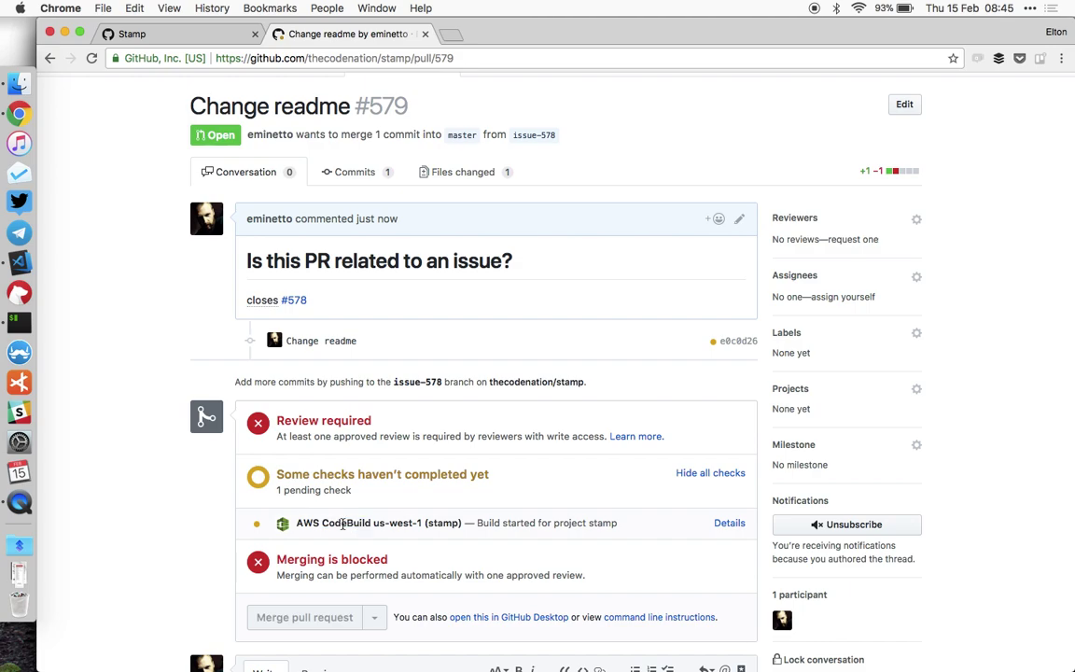
Switch to Visual Studio Code, open buildspec.yml and examine the install and pre_build commands, highlighting the pytest.sh line.
left_click(31, 262)
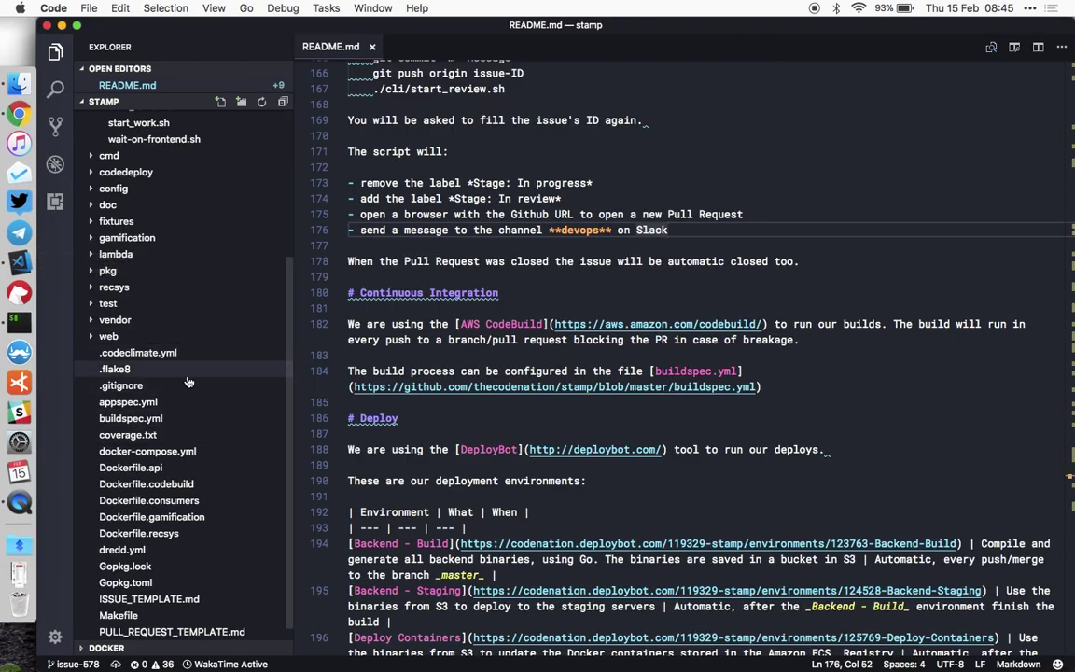
double_click(171, 423)
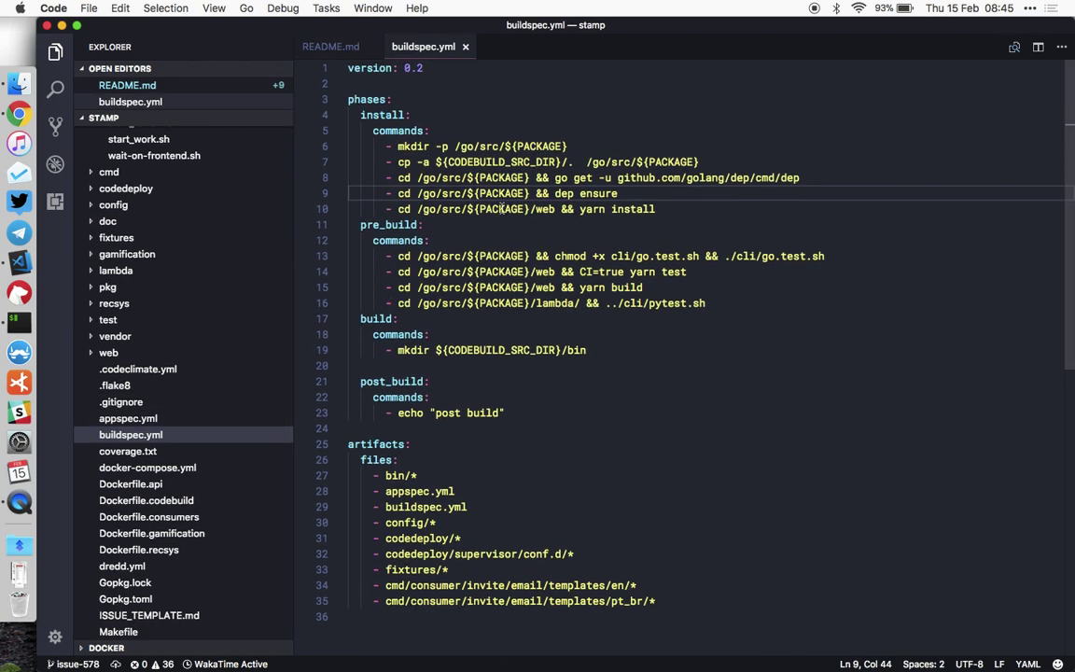
left_click(625, 178)
left_click(646, 209)
double_click(597, 193)
left_click(657, 272)
double_click(644, 272)
left_click(628, 311)
key("Down")
left_click_drag(732, 305, 386, 304)
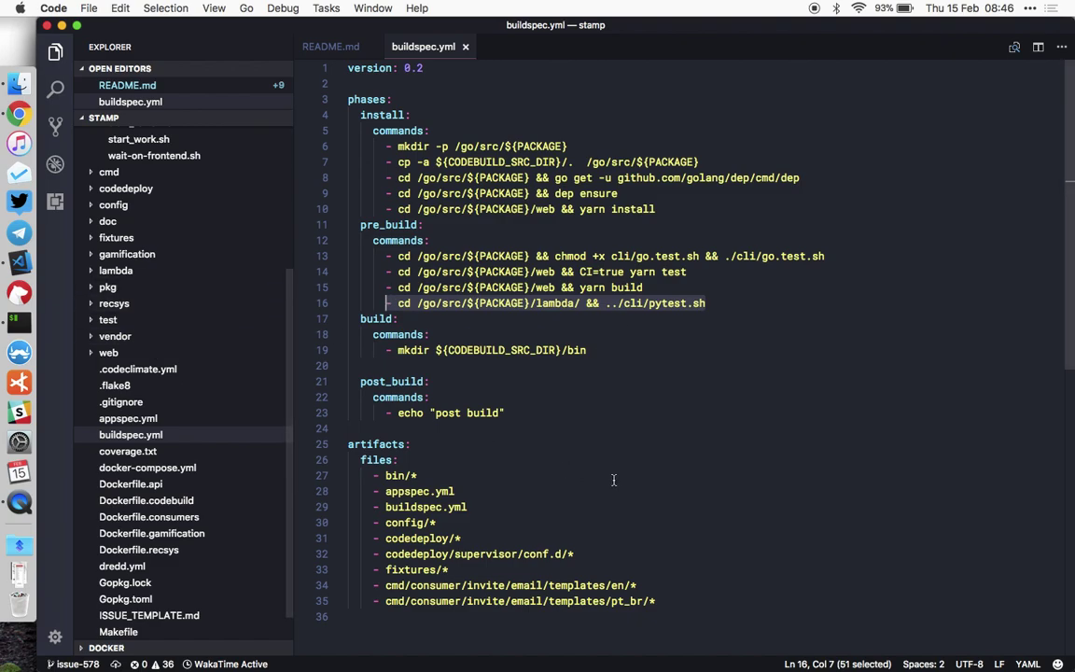
left_click(672, 350)
Return to the pull request in Chrome and review its merge requirements, highlighting the CodeBuild check.
key("super+Tab")
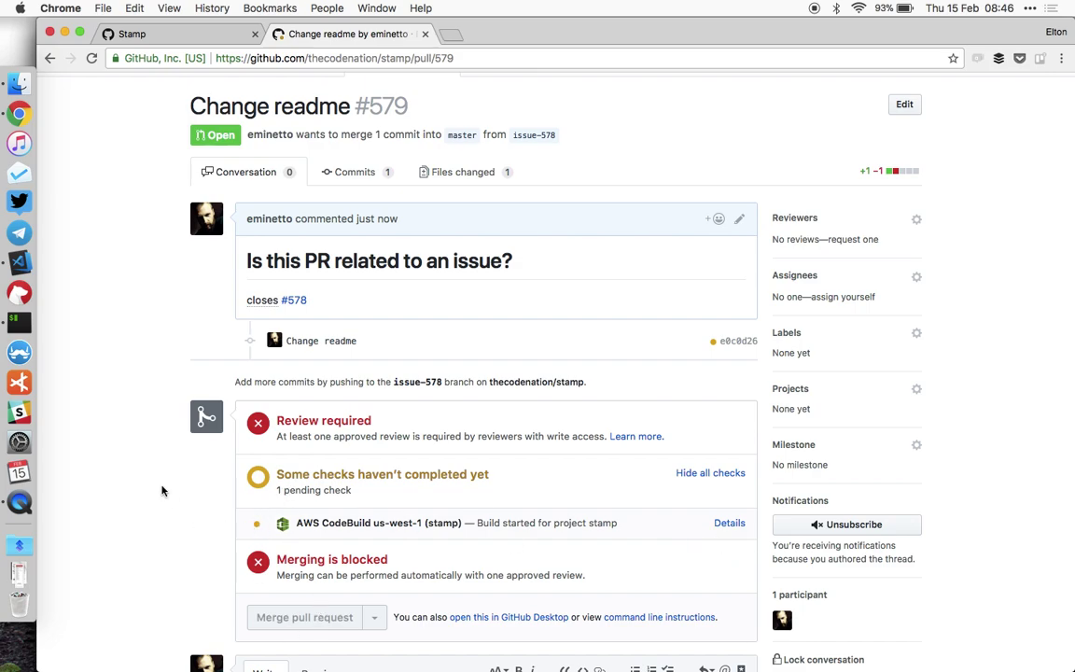
scroll(153, 514, "up", 2)
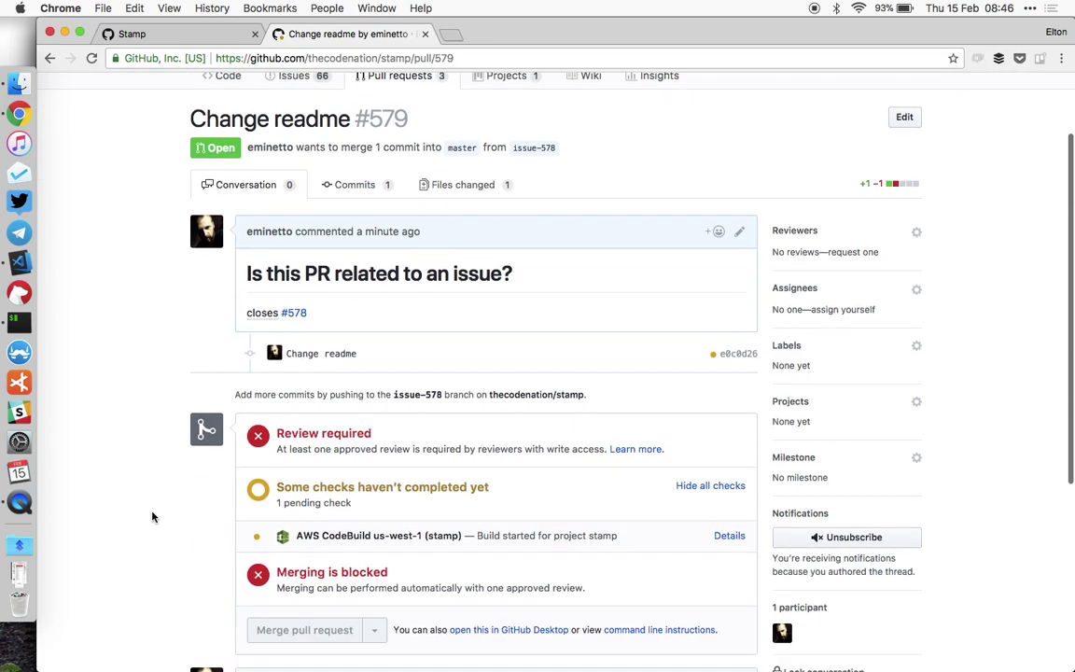
scroll(153, 516, "up", 2)
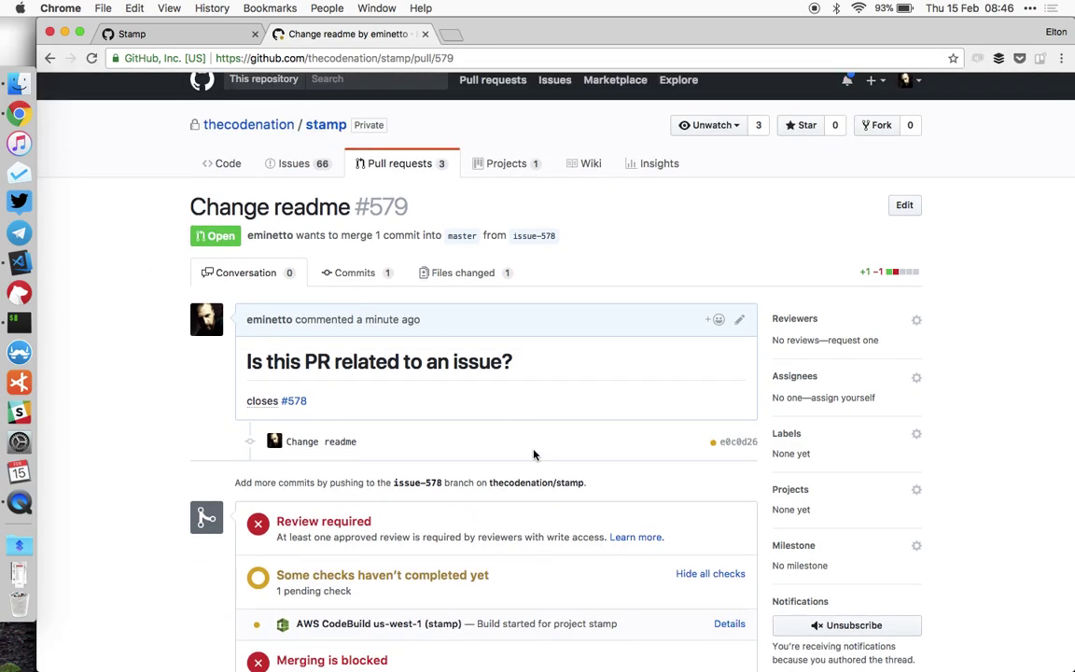
scroll(534, 454, "down", 2)
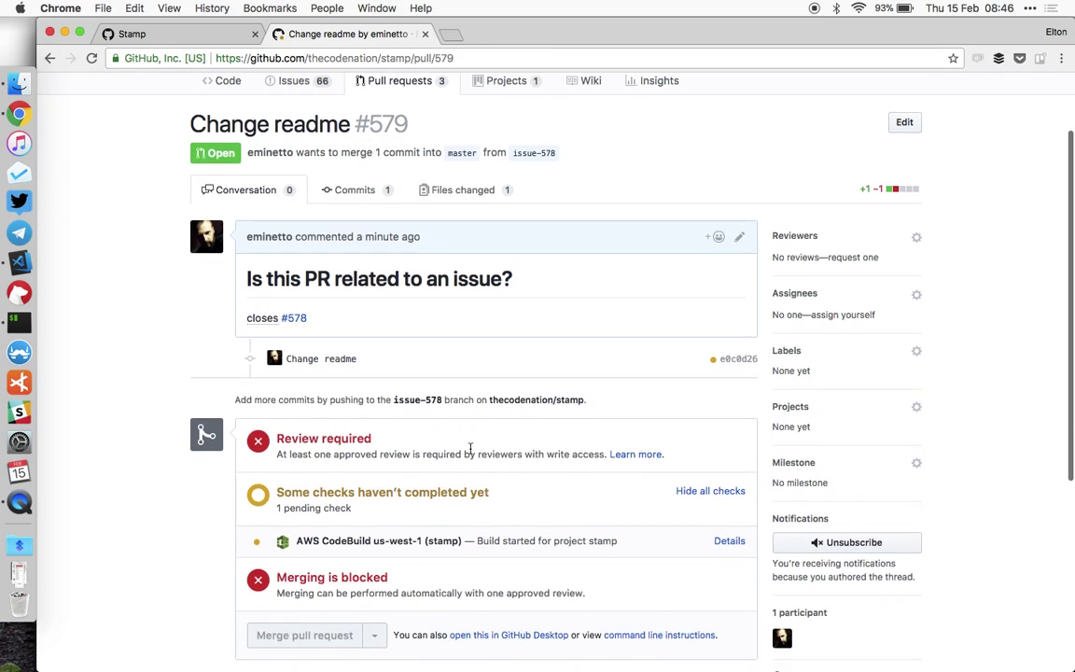
double_click(346, 542)
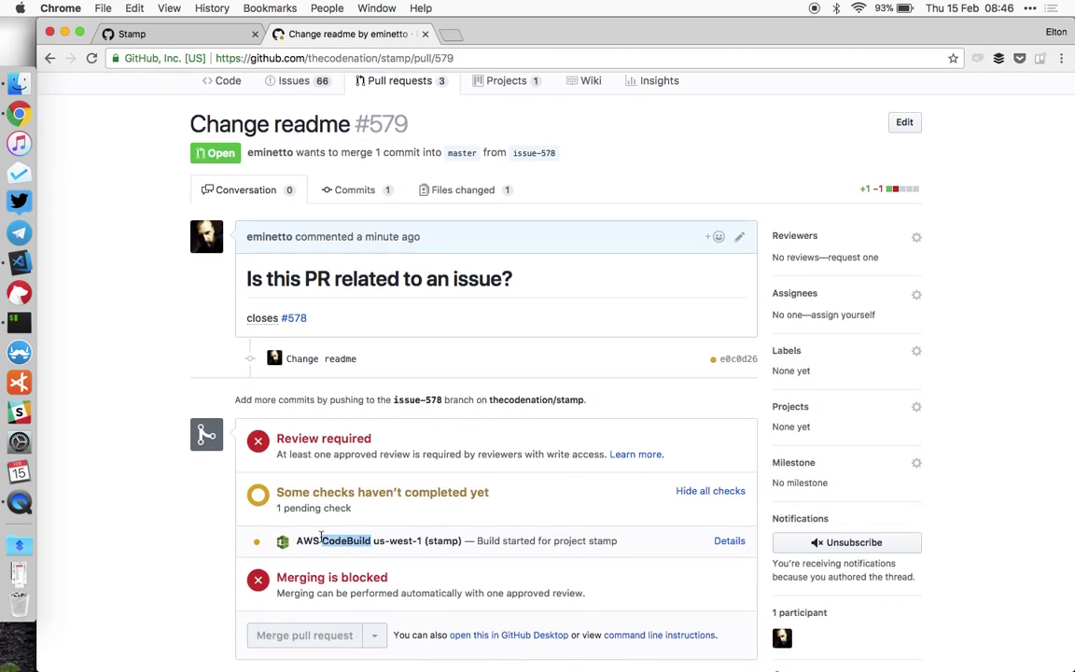
left_click(168, 516)
double_click(348, 540)
left_click(392, 544)
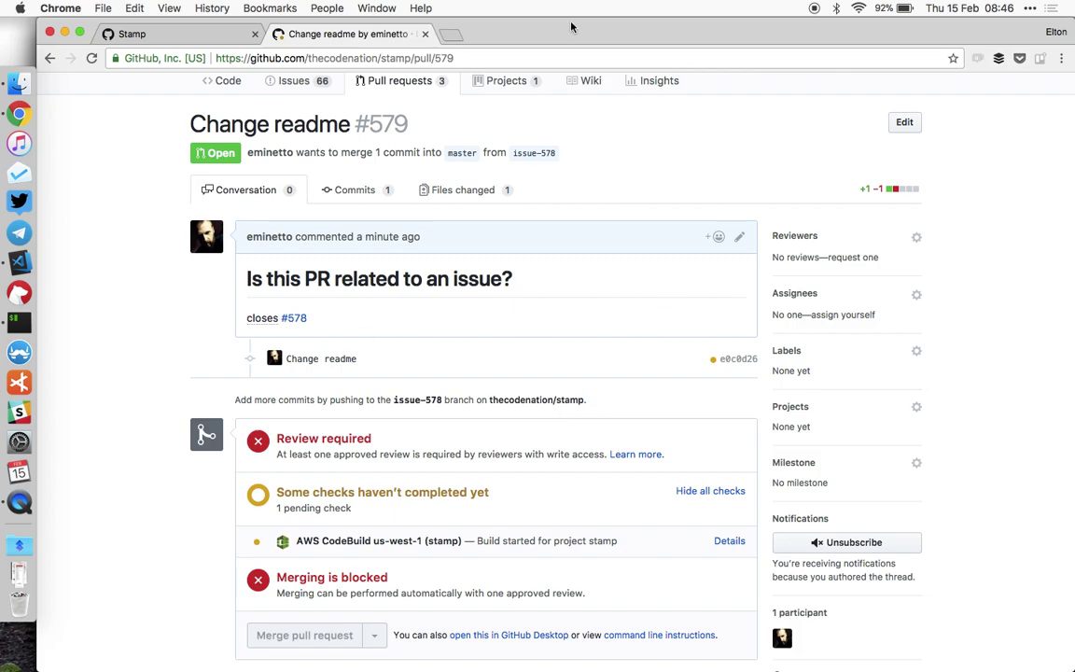
Copy the pull request #579 address and open it in a new tab of the other Chrome window signed in as the reviewer.
left_click(470, 56)
key("super+c")
key("super+grave")
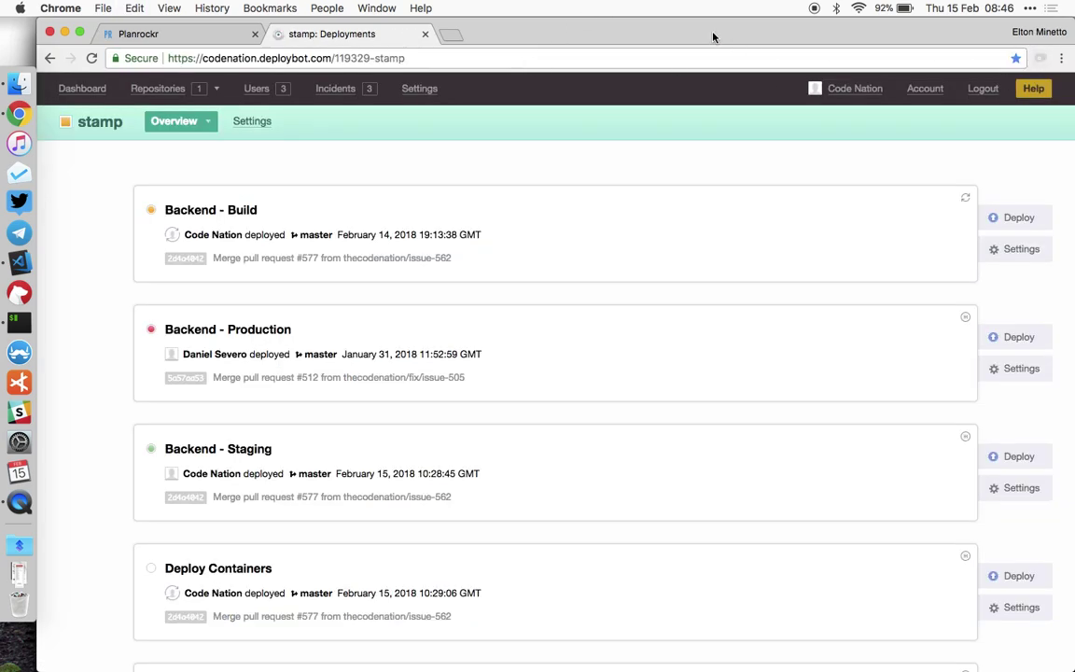
left_click(451, 34)
key("super+v")
key("Return")
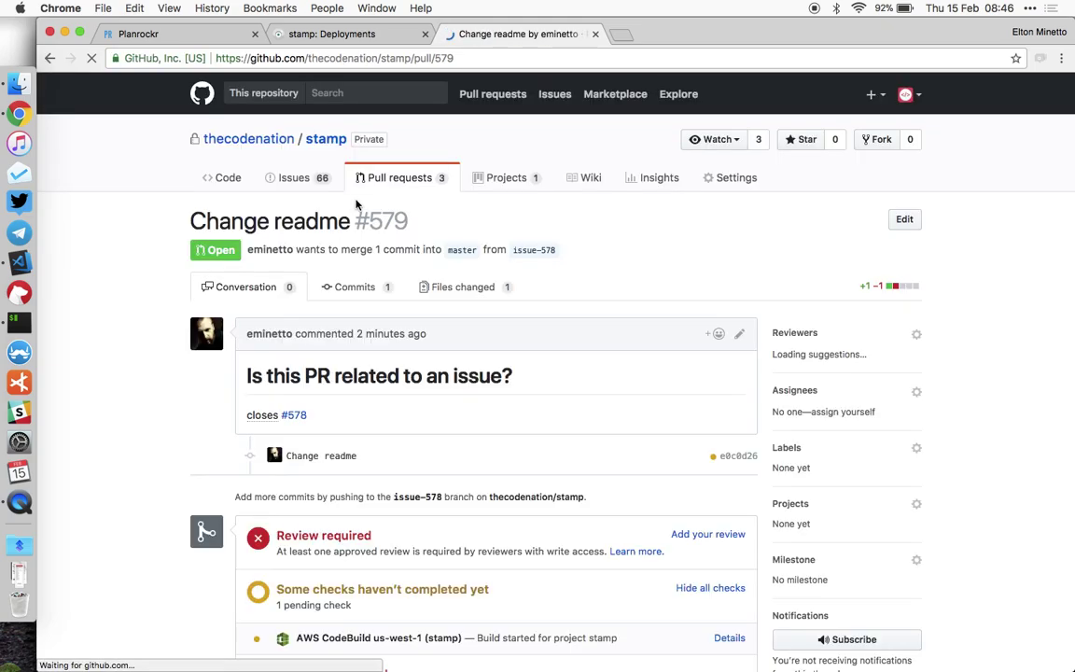
Open the files changed in pull request #579 and submit a review with the Approve option.
left_click(460, 289)
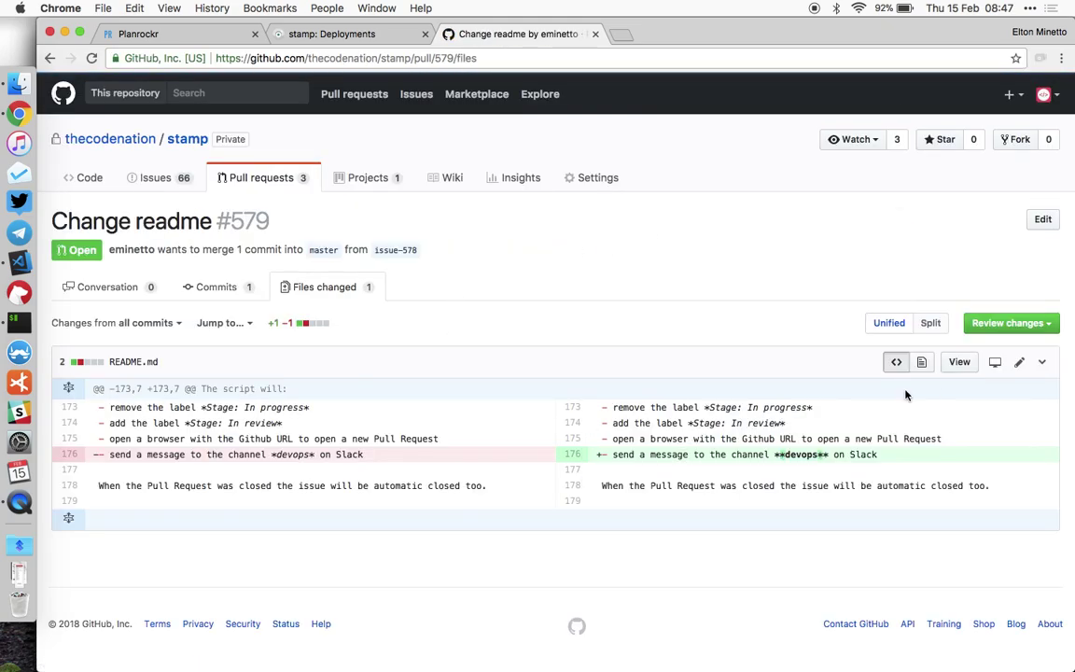
left_click(1043, 325)
left_click(778, 511)
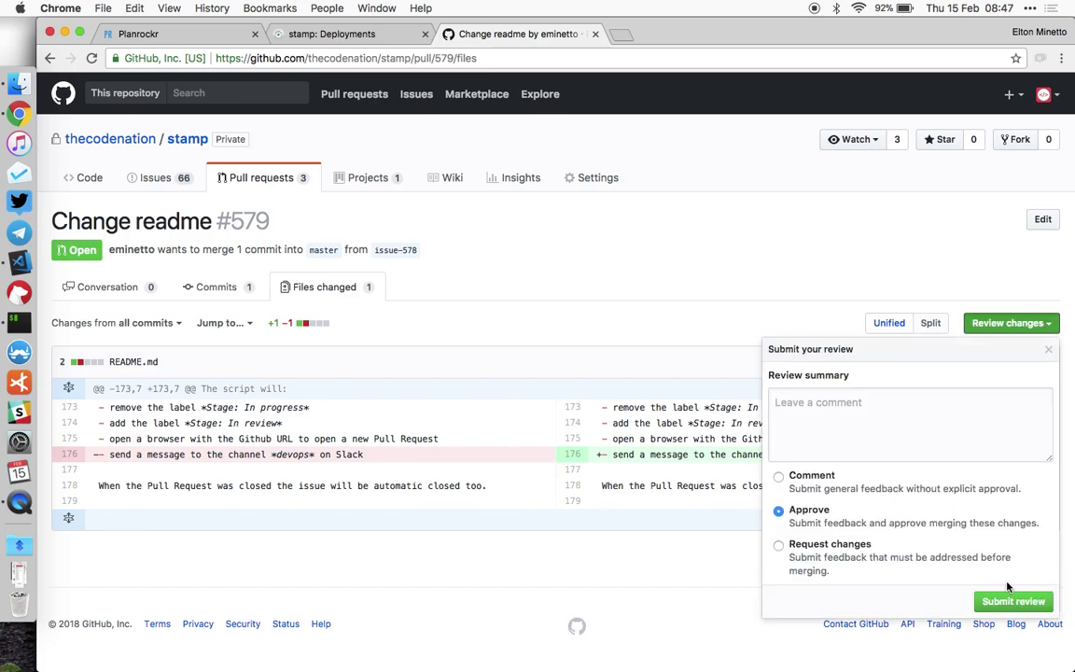
left_click(1013, 601)
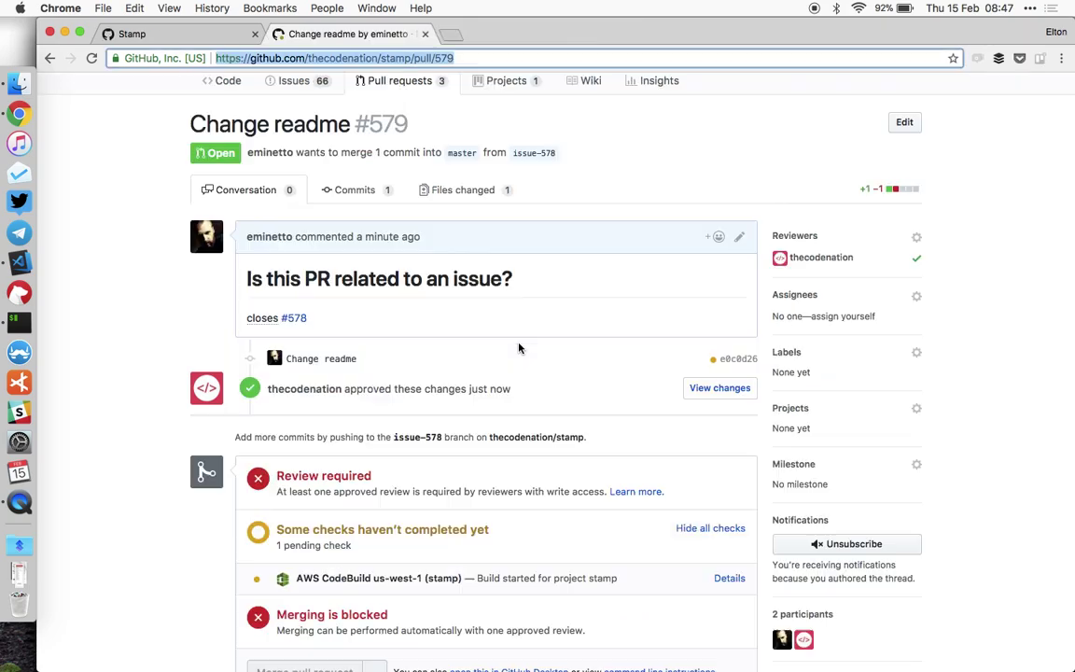
Examine the pull request's approval, pending check and merge status in both Chrome windows.
scroll(438, 391, "down", 3)
left_click(457, 396)
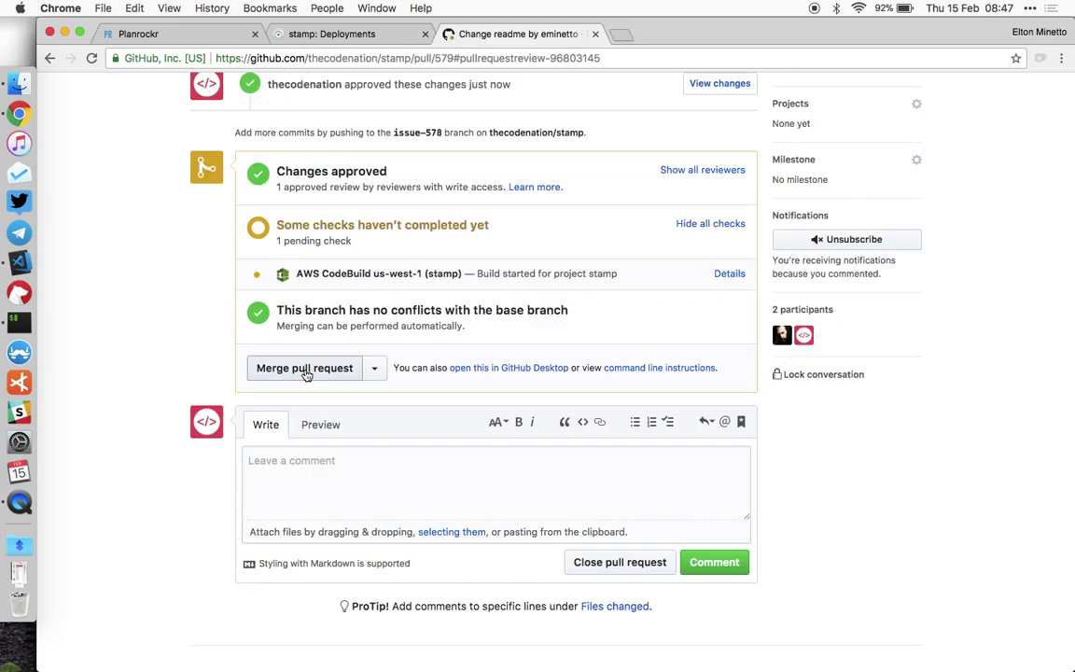
scroll(176, 341, "up", 5)
scroll(177, 341, "up", 3)
scroll(370, 361, "down", 7)
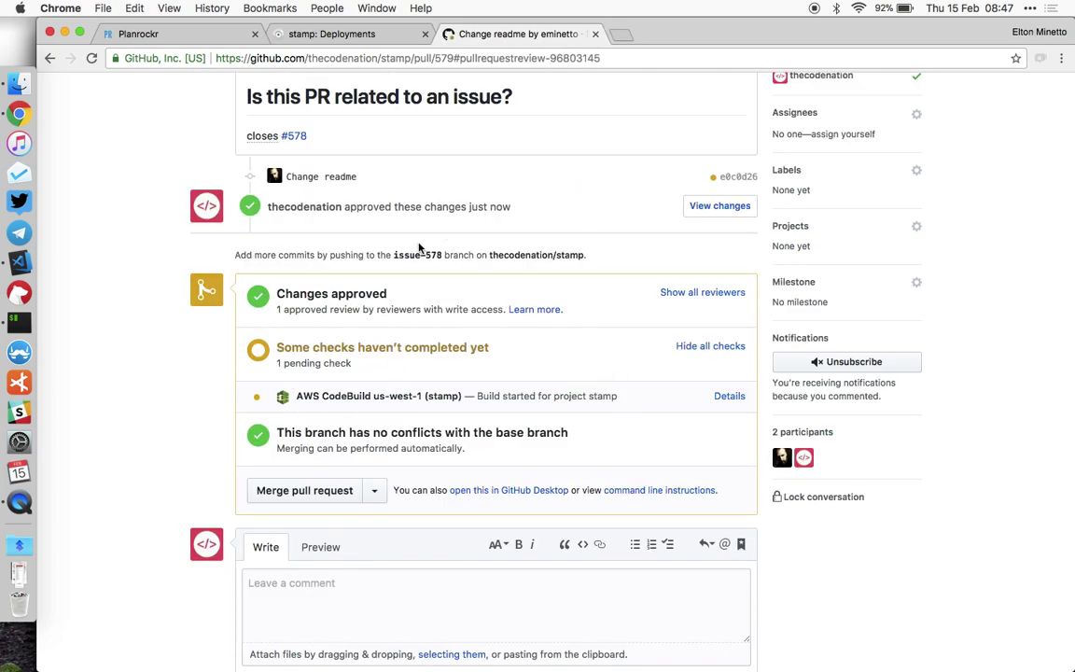
Open the details of the AWS CodeBuild check and examine the build's phase details and build logs.
left_click(729, 398)
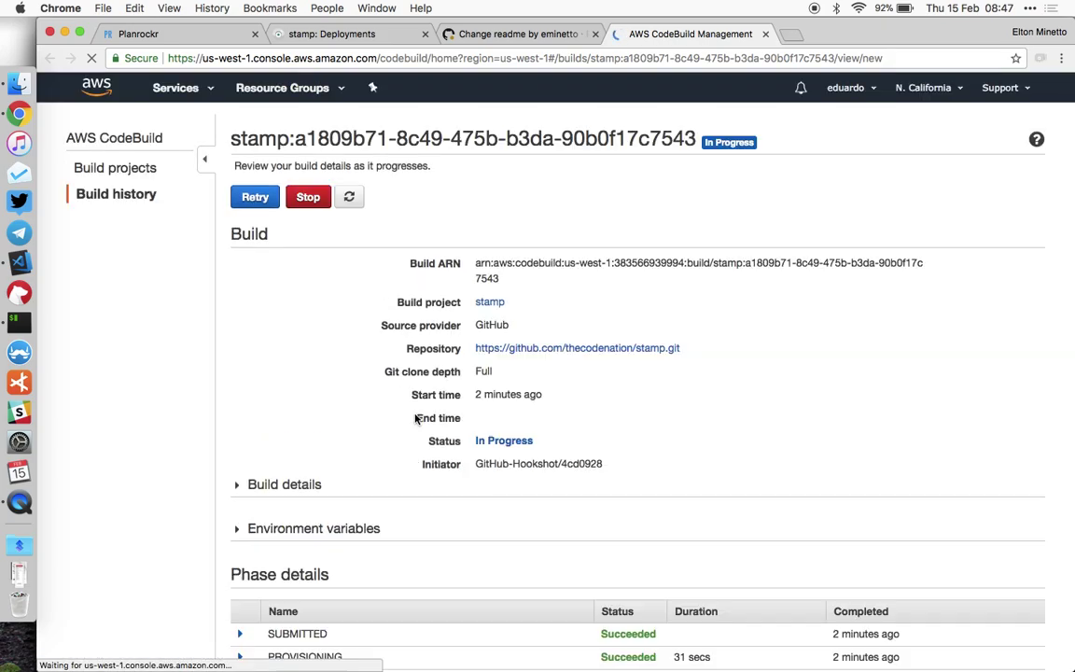
scroll(203, 513, "down", 5)
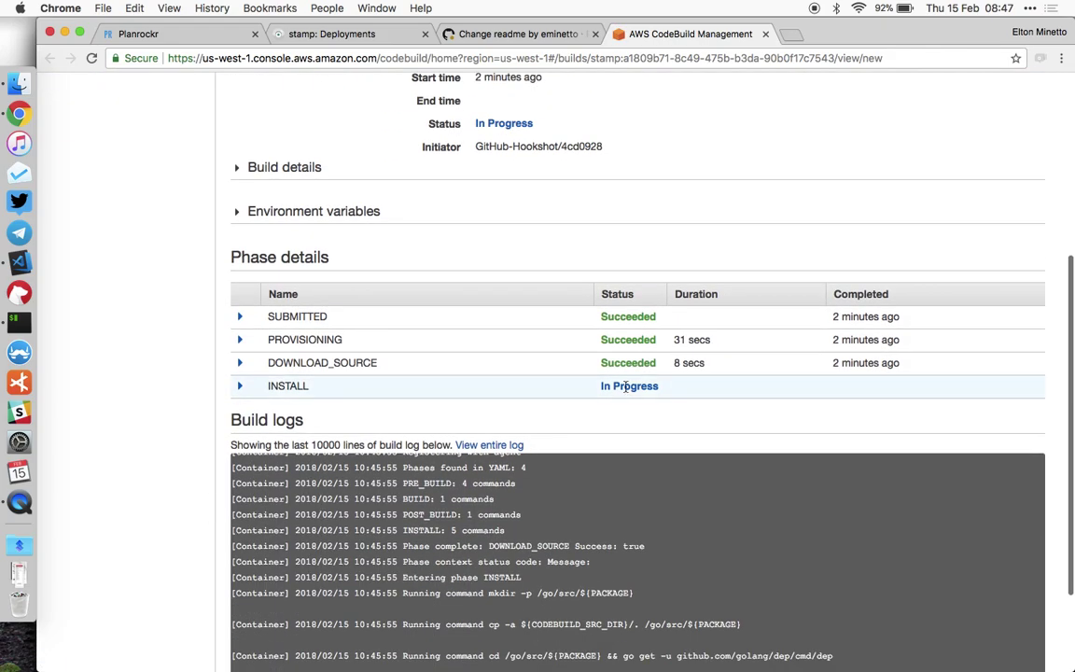
scroll(175, 459, "down", 3)
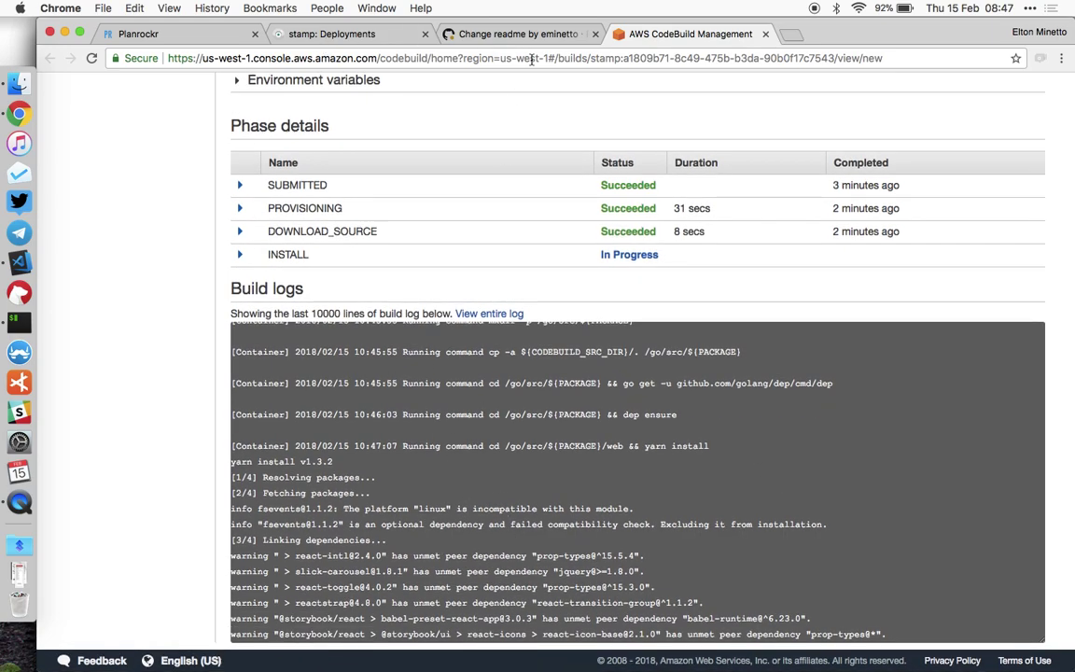
Switch to the other Chrome window, open the stamp repository's code page and look through its folders and files.
key("super+grave")
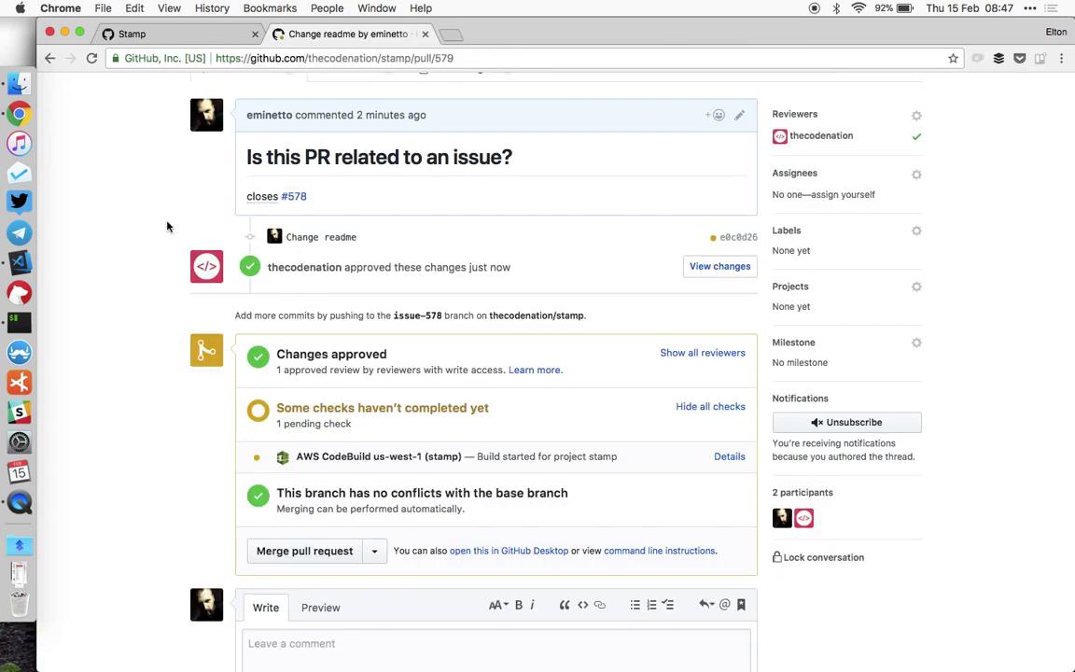
scroll(168, 225, "up", 5)
left_click(221, 179)
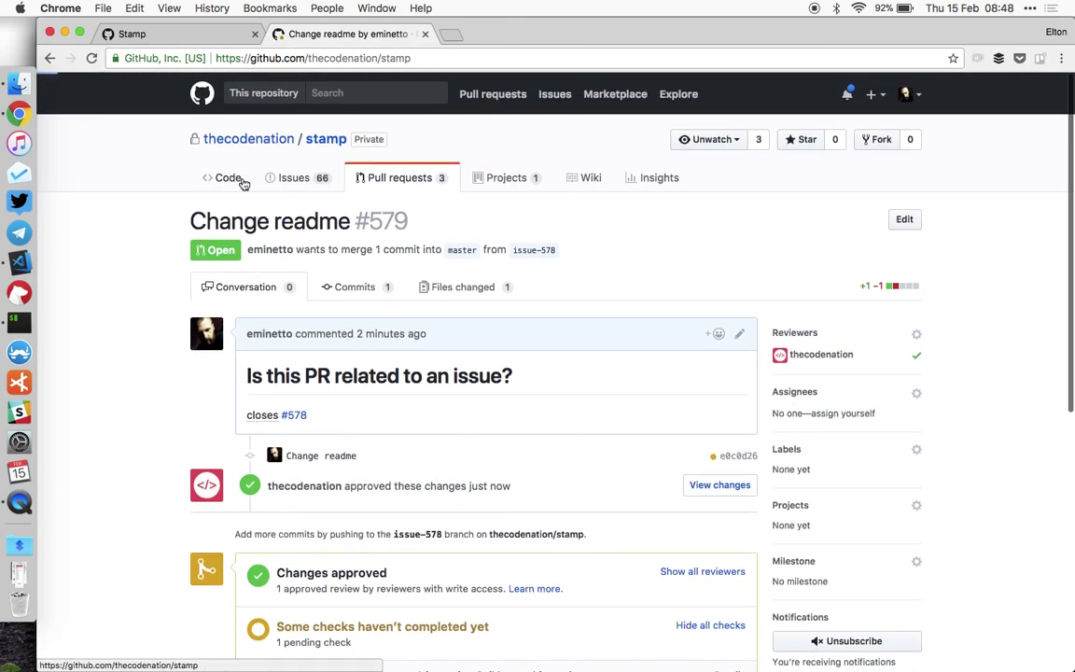
scroll(122, 540, "down", 2)
scroll(122, 541, "down", 1)
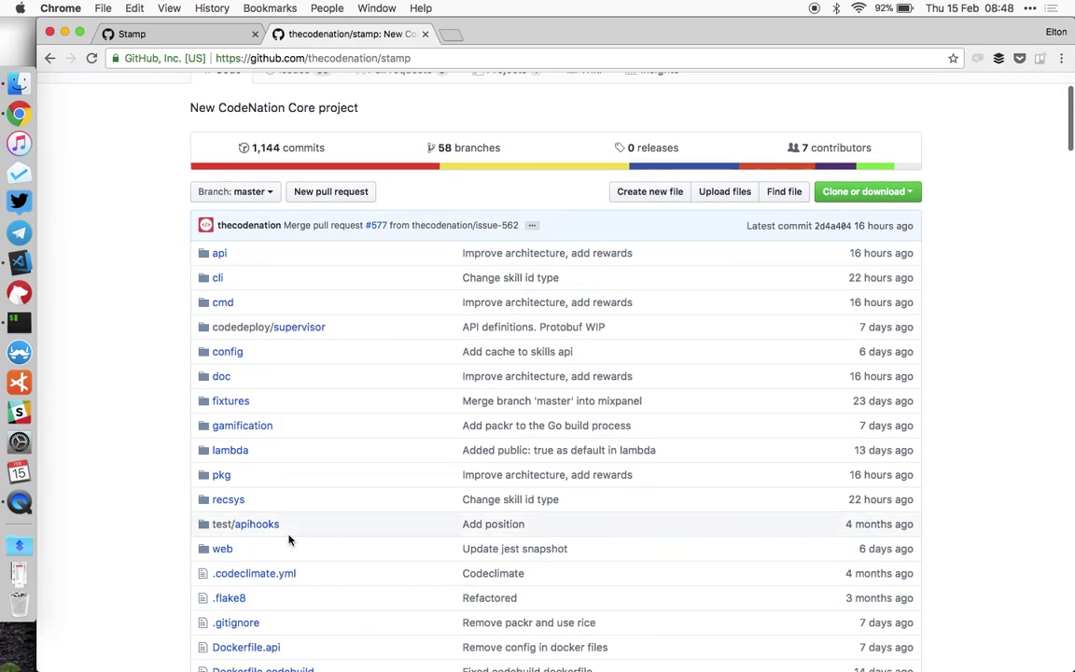
scroll(373, 485, "down", 1)
scroll(425, 470, "down", 1)
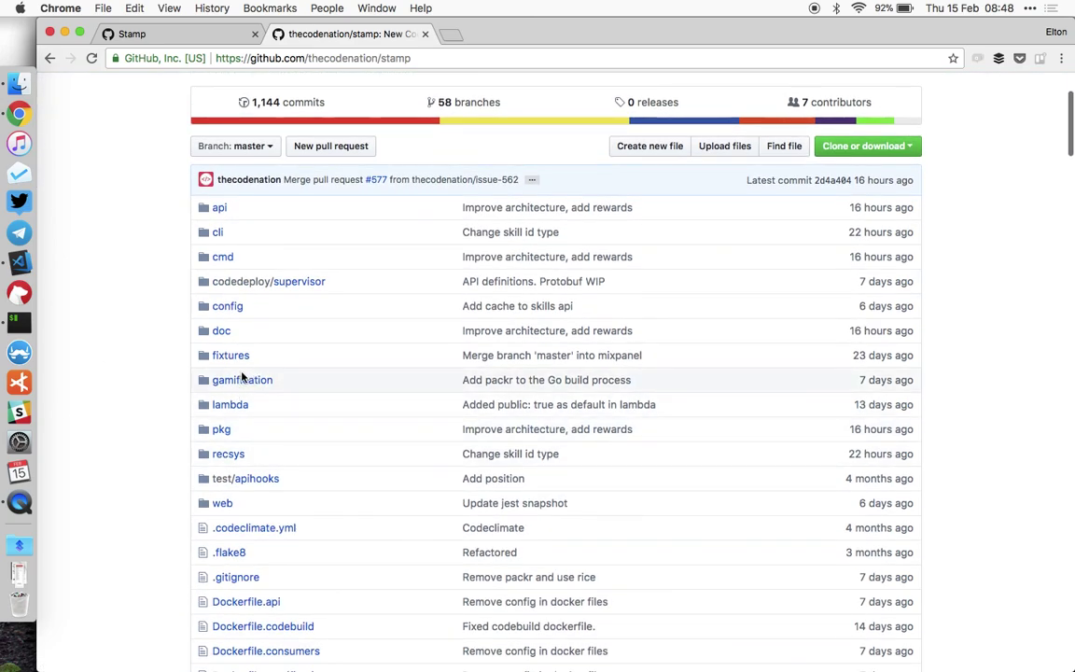
scroll(406, 452, "down", 5)
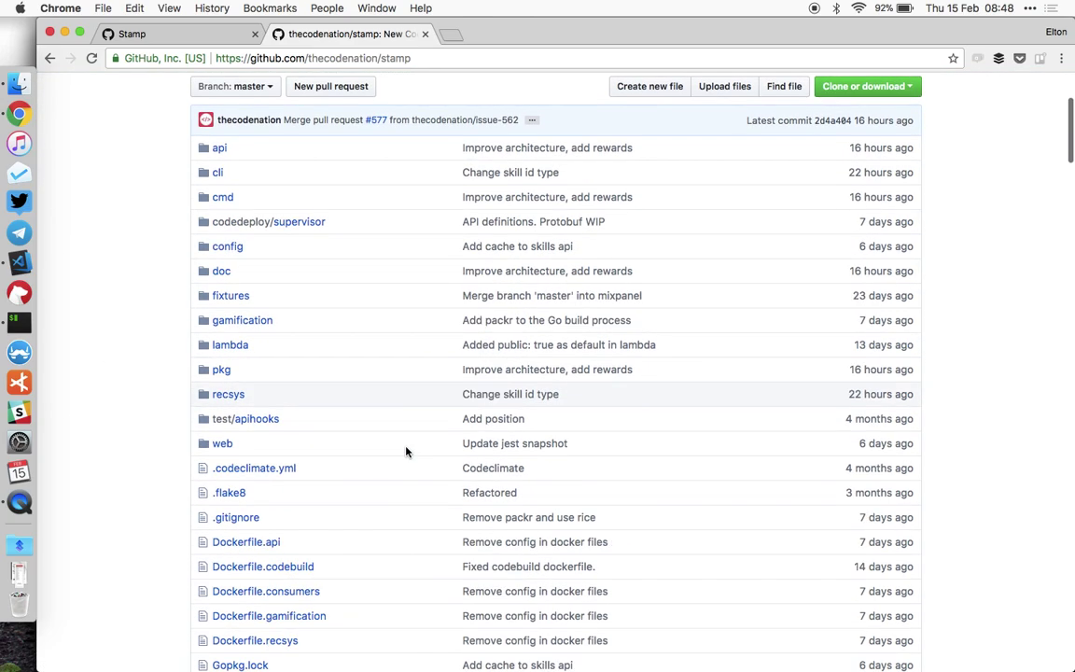
scroll(351, 160, "up", 10)
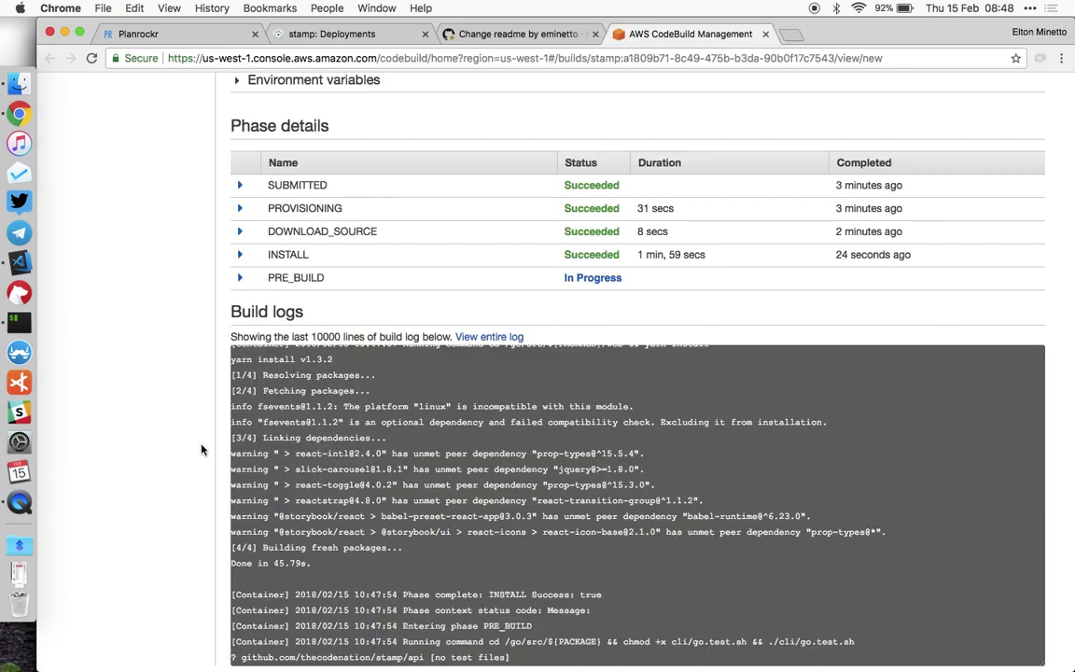
Close the CodeBuild build page, then merge pull request #579 into master and confirm the merge.
scroll(200, 450, "down", 1)
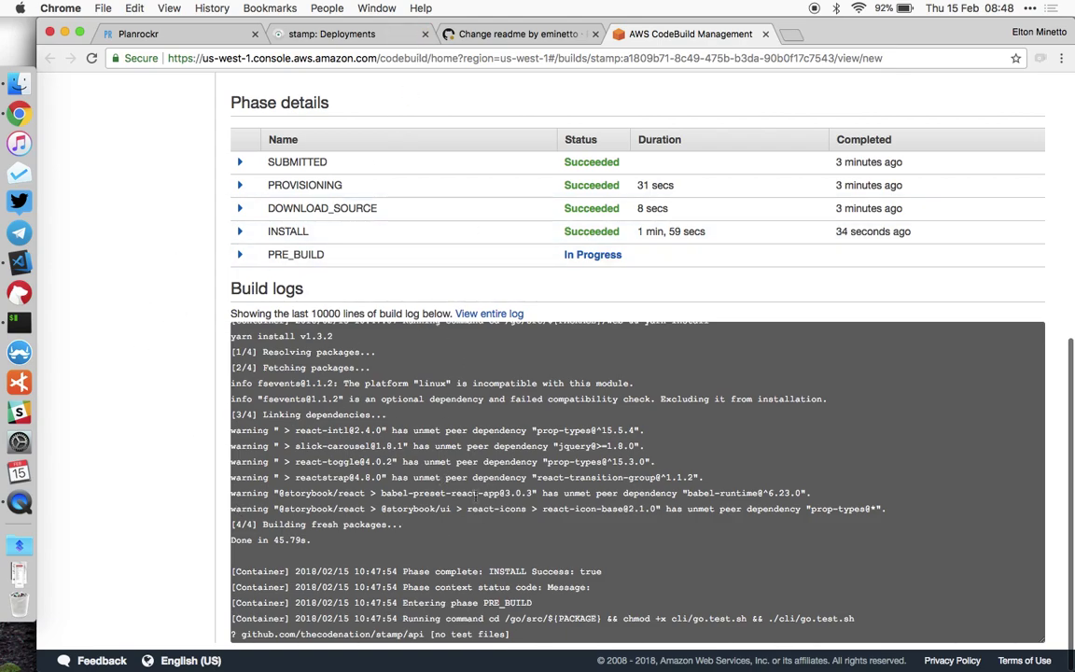
key("super+w")
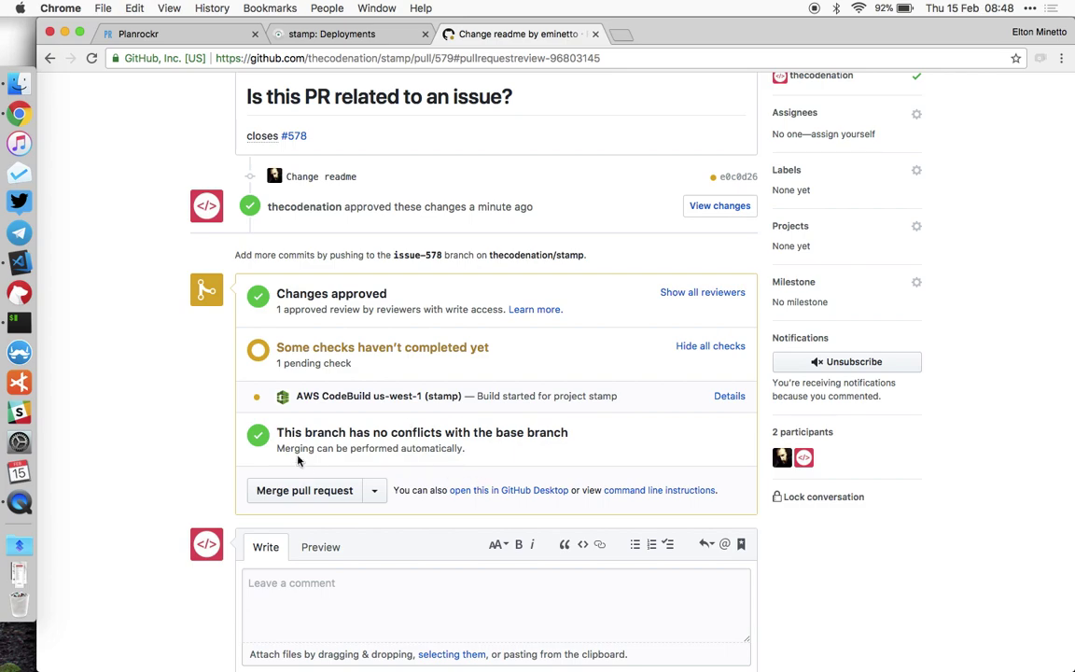
left_click(295, 493)
left_click(287, 377)
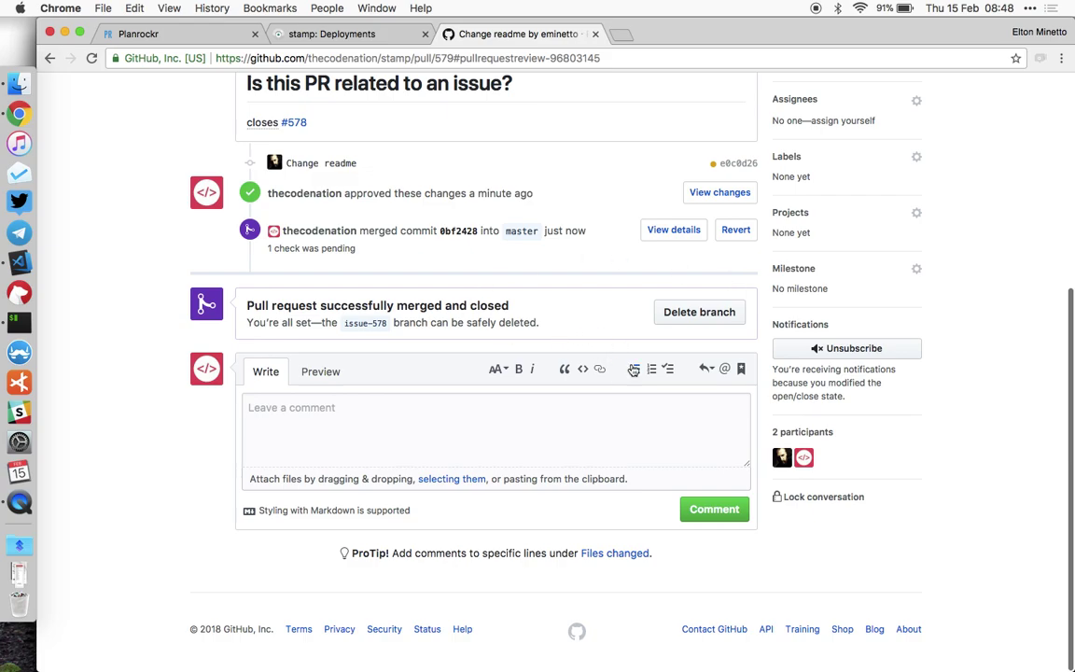
scroll(492, 265, "up", 1)
scroll(492, 265, "up", 5)
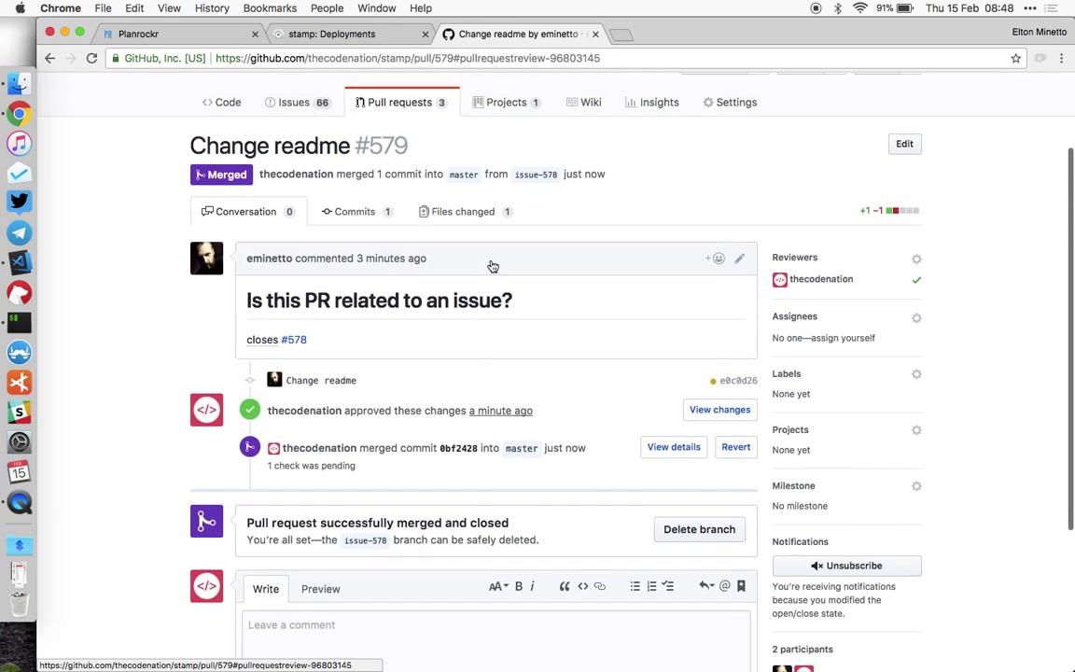
Open the stamp deployments overview in DeployBot, reload it and examine the backend, container and frontend environments.
left_click(301, 33)
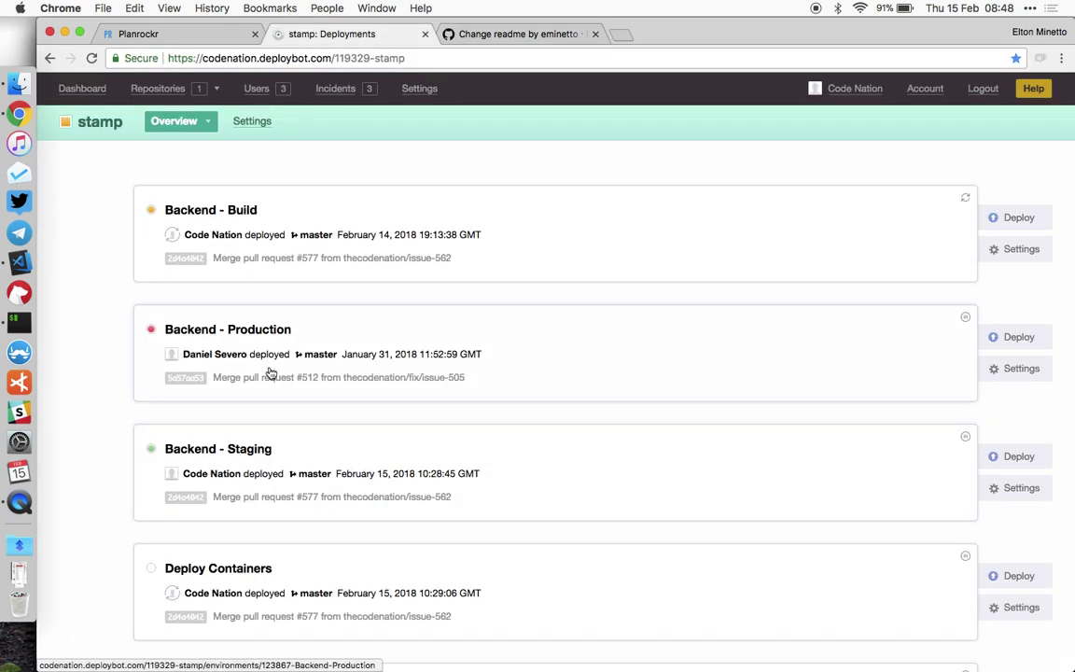
key("super+r")
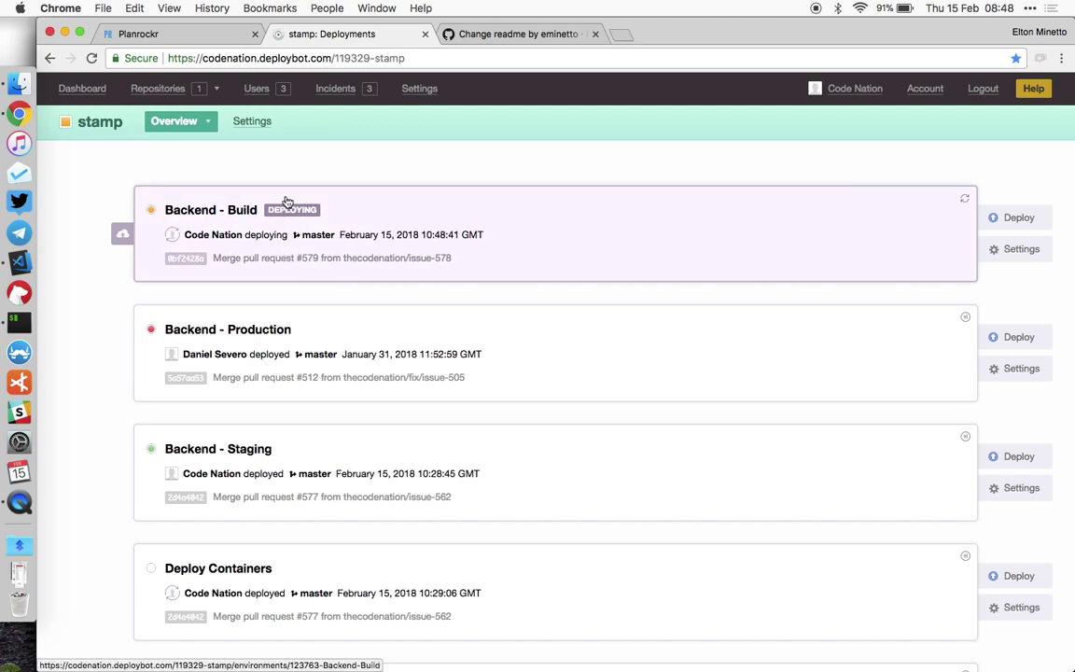
scroll(109, 437, "down", 5)
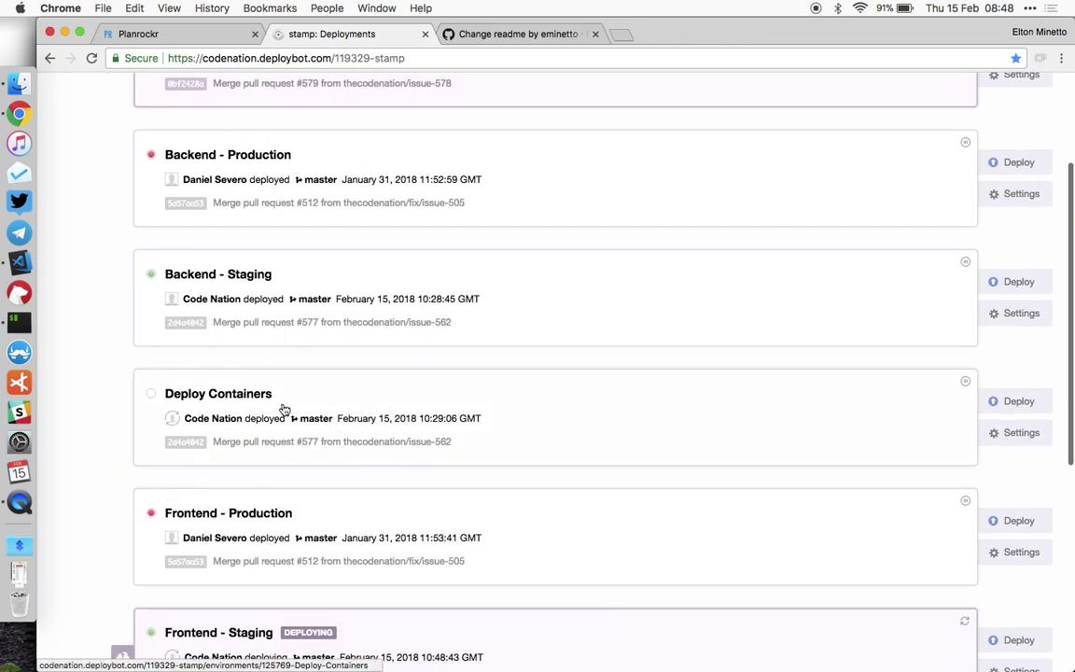
scroll(278, 422, "down", 3)
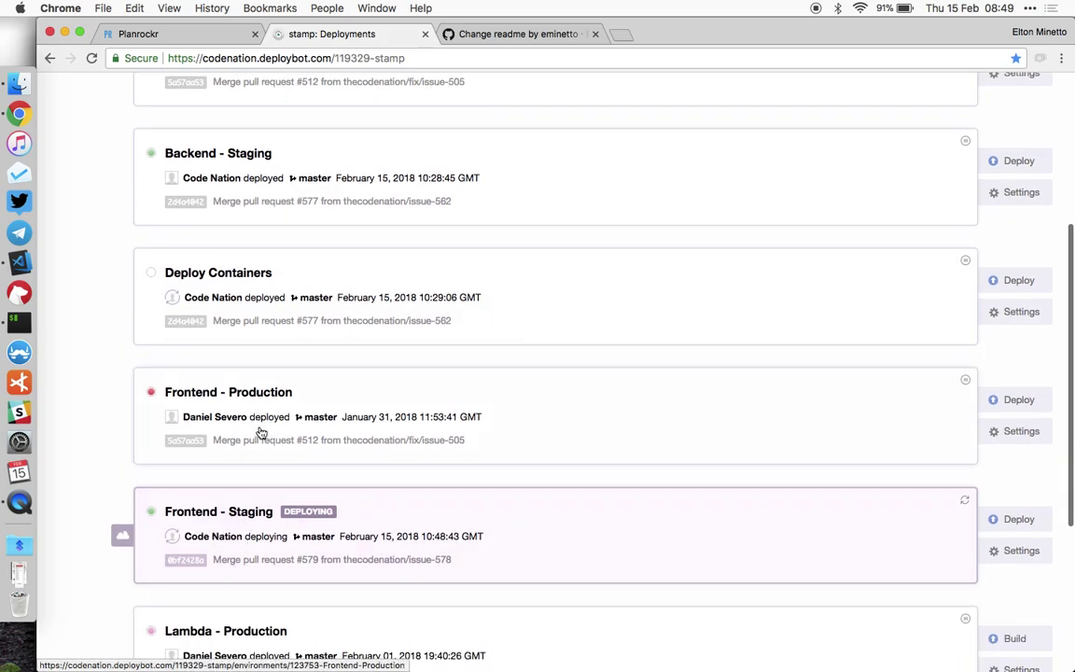
scroll(224, 411, "up", 5)
Check the "Change footer" card in the Stamp project board's Staging column against the DeployBot deployments.
key("super+grave")
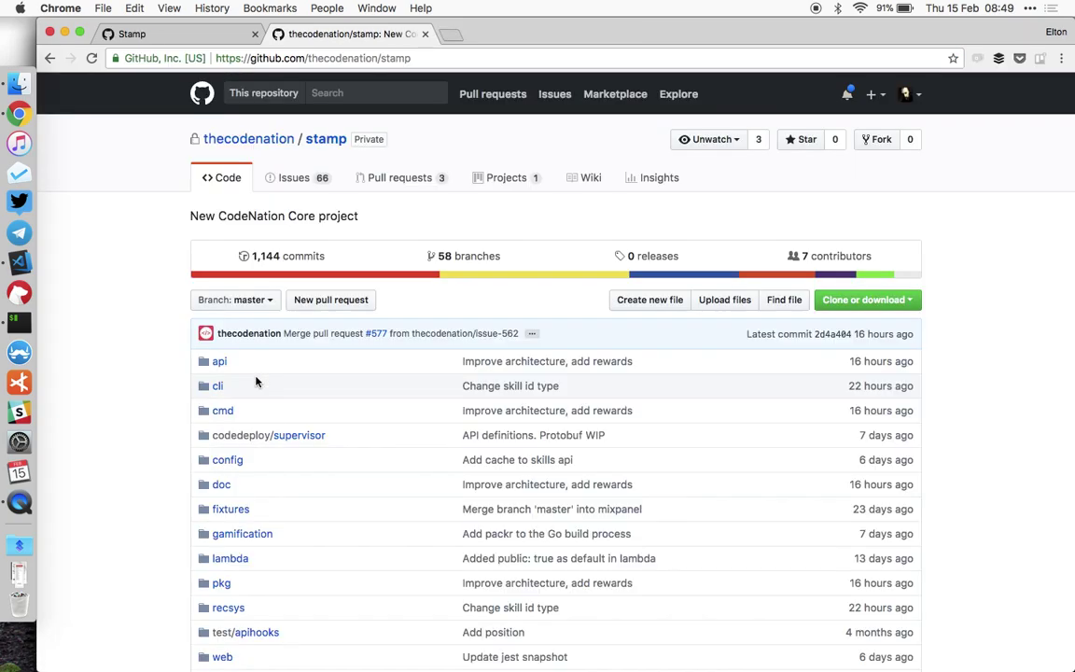
left_click(220, 29)
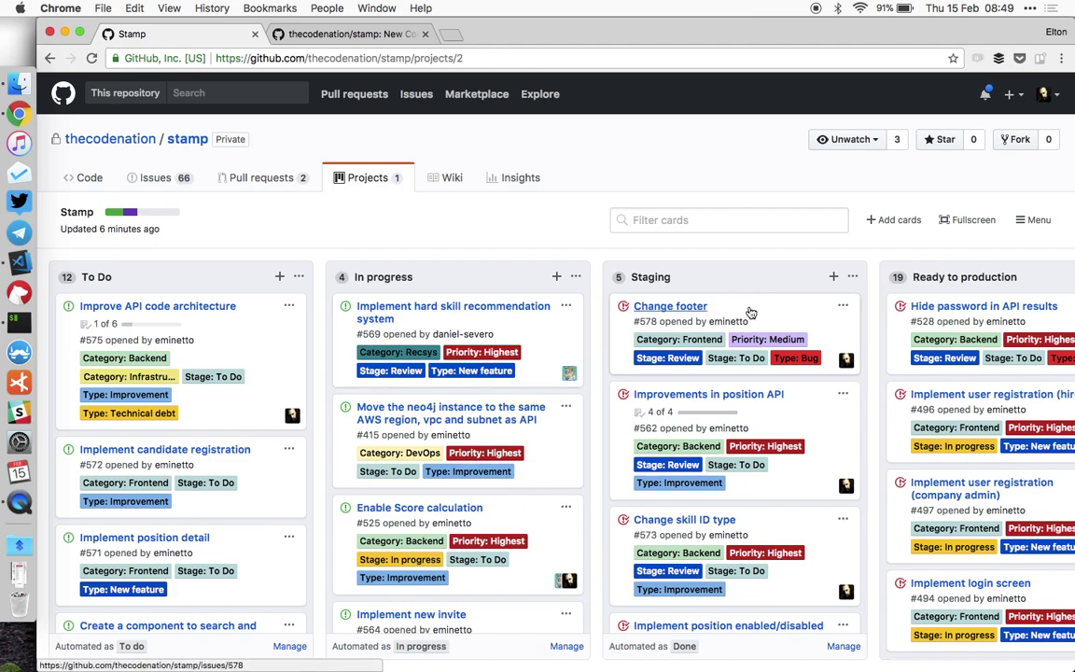
key("super+grave")
scroll(457, 204, "up", 2)
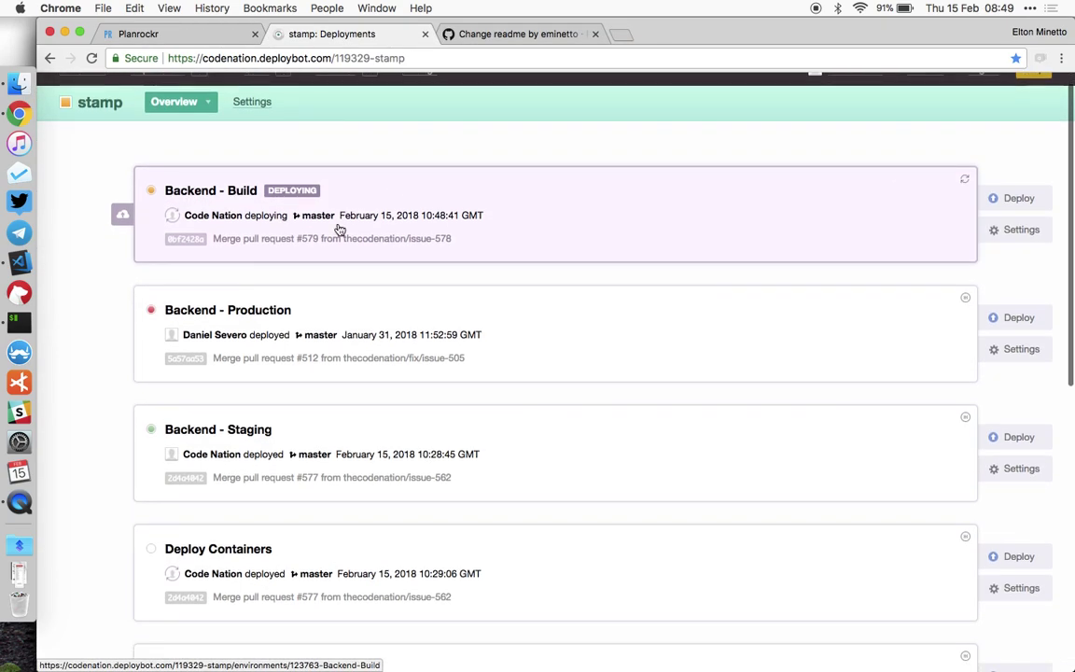
key("super+grave")
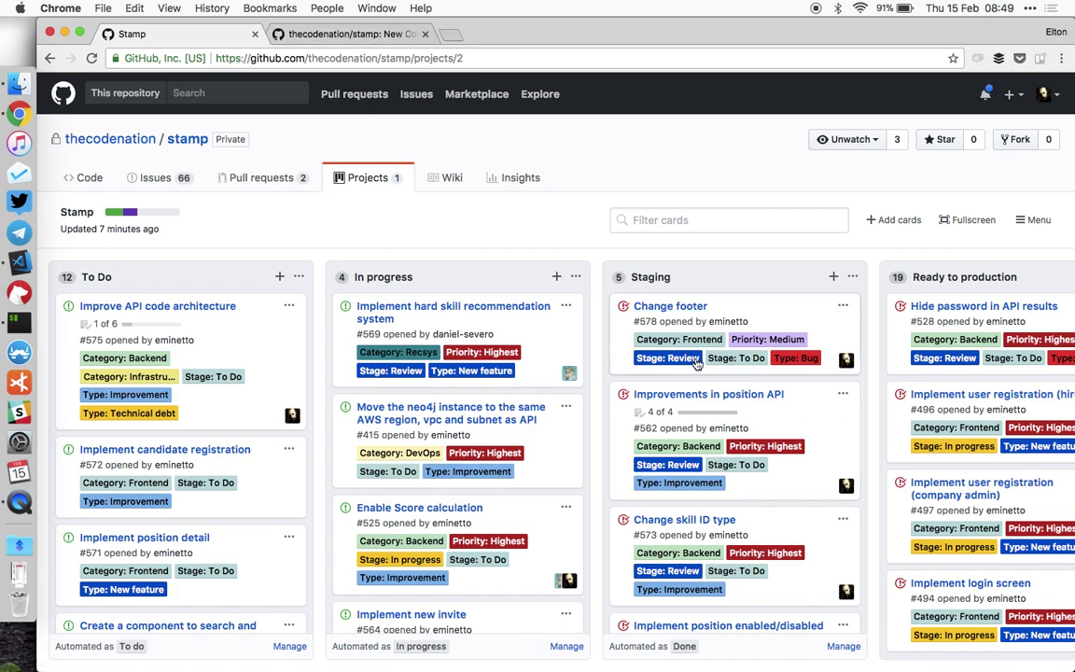
Revisit the merged pull request, the stamp repository page and the DeployBot overview to check the Backend - Build deployment.
key("super+grave")
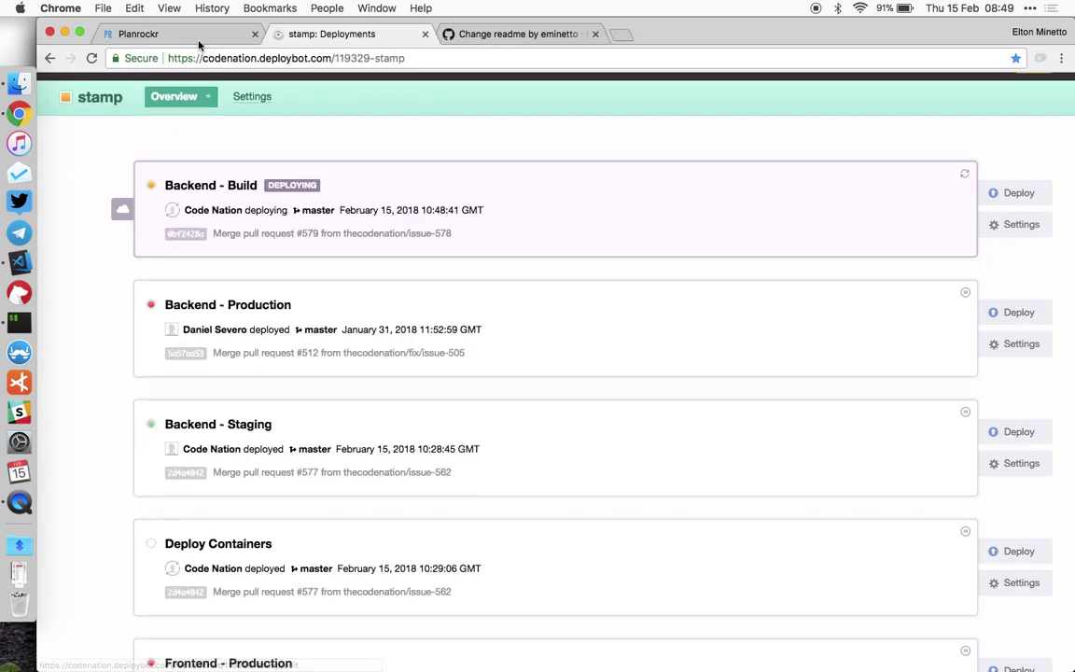
left_click(504, 33)
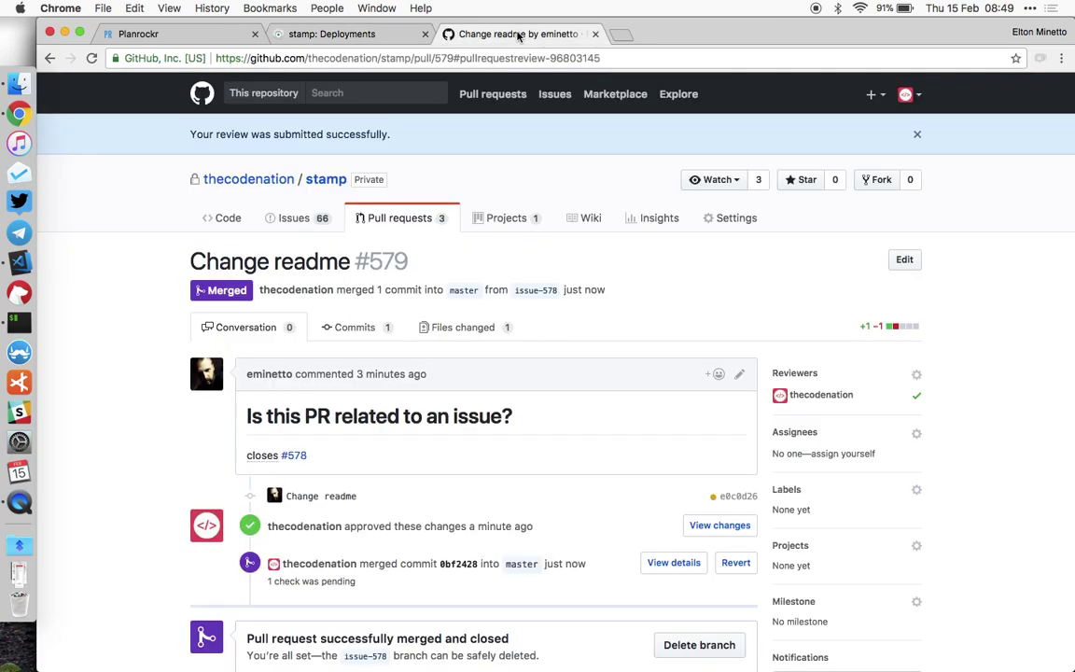
left_click(359, 34)
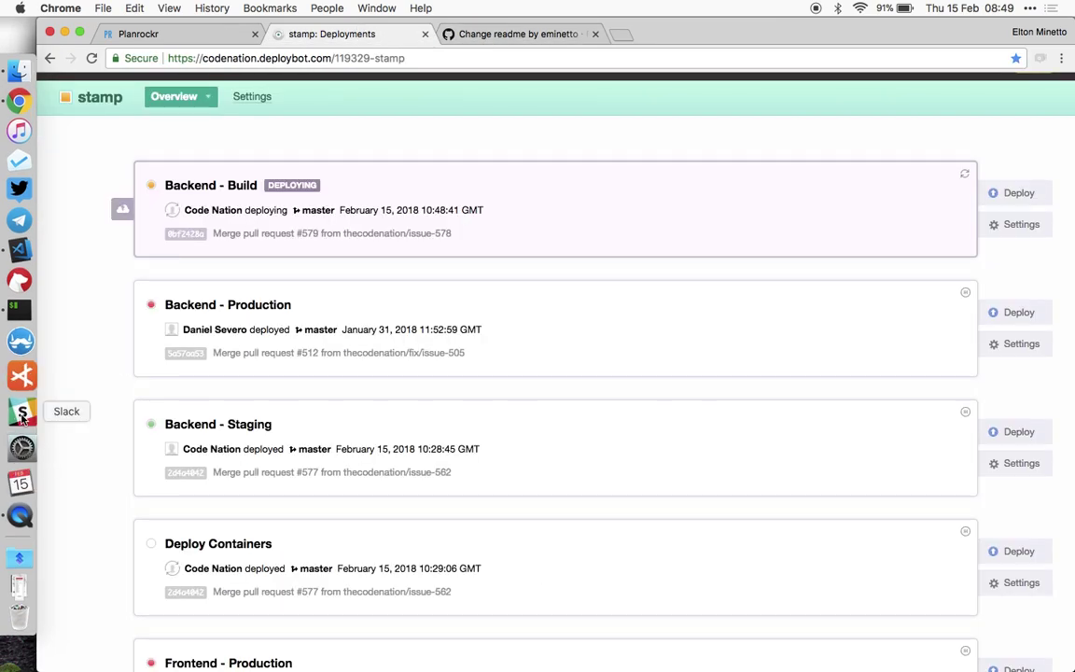
key("super+grave")
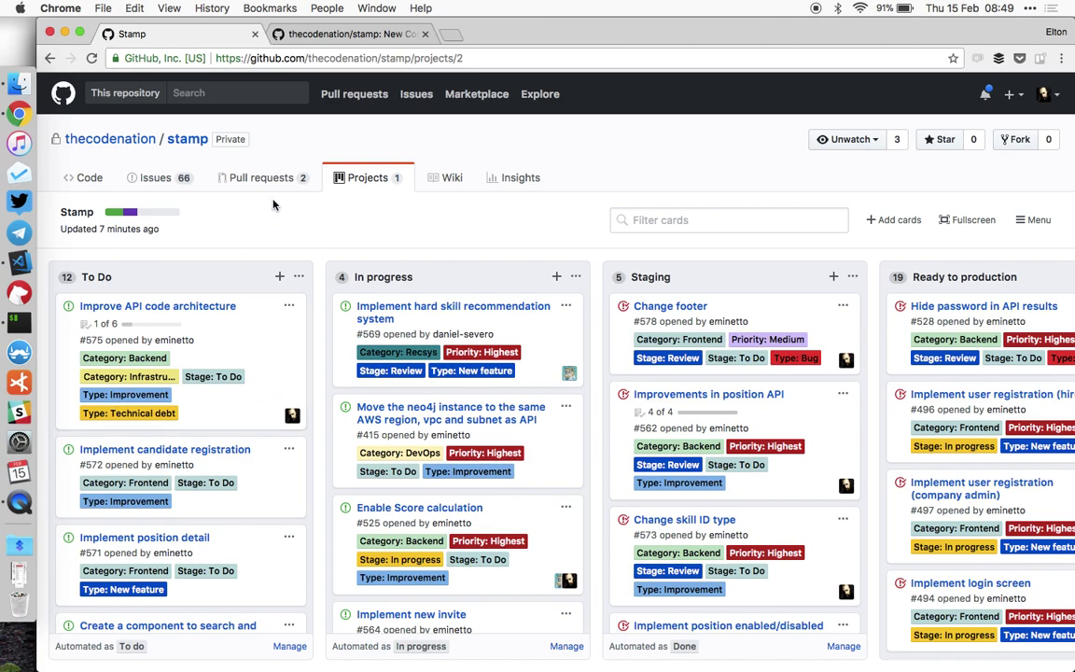
left_click(322, 36)
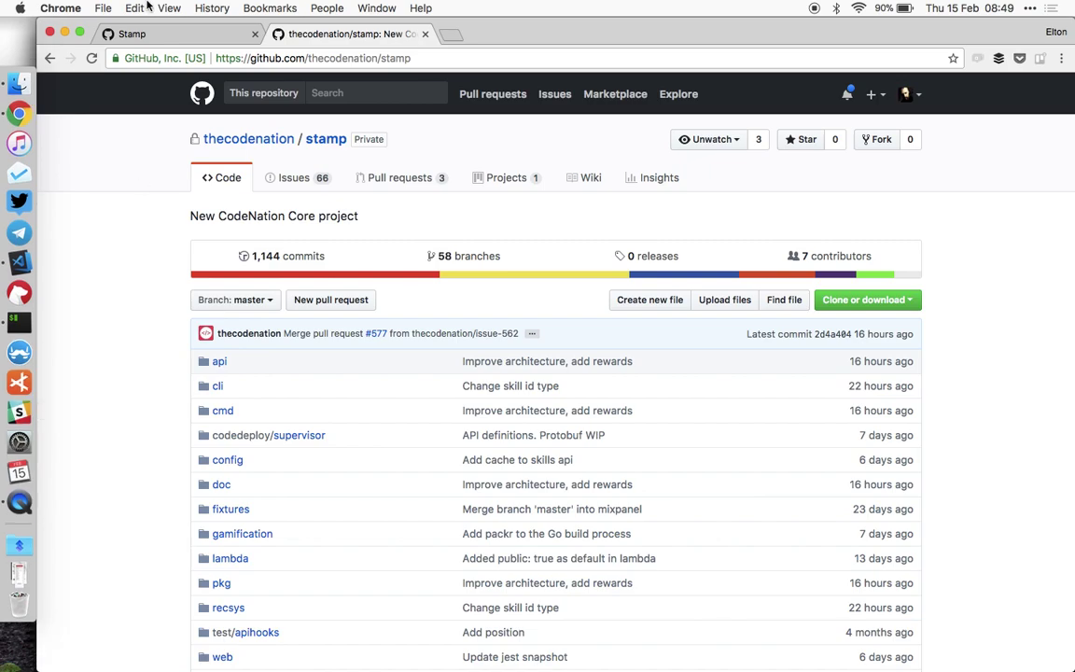
left_click(144, 33)
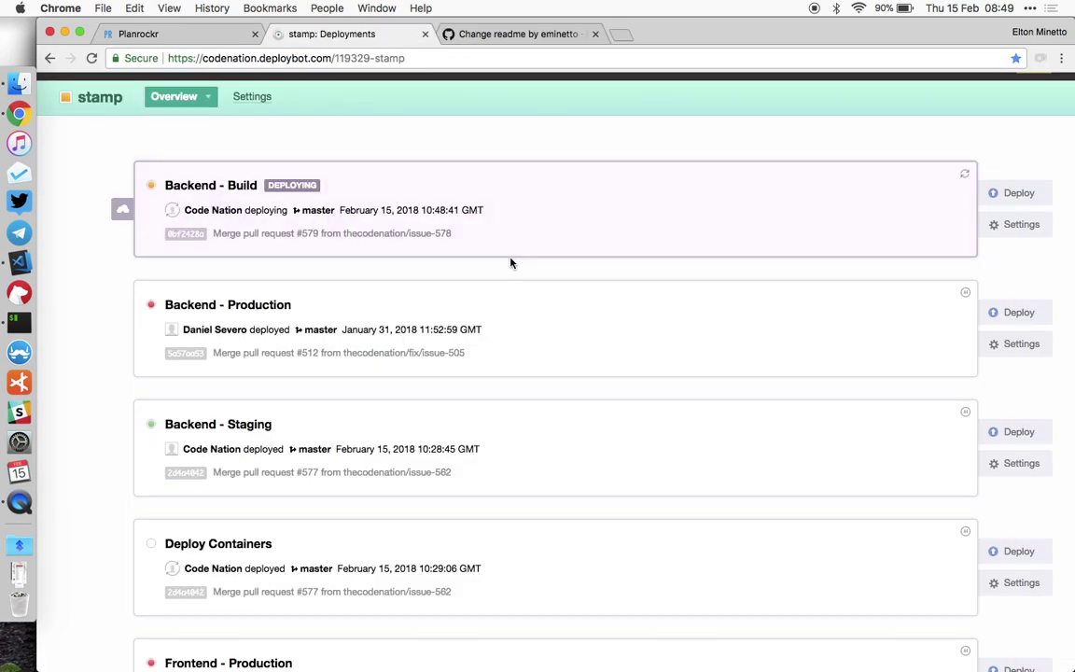
scroll(445, 441, "down", 1)
scroll(444, 442, "up", 2)
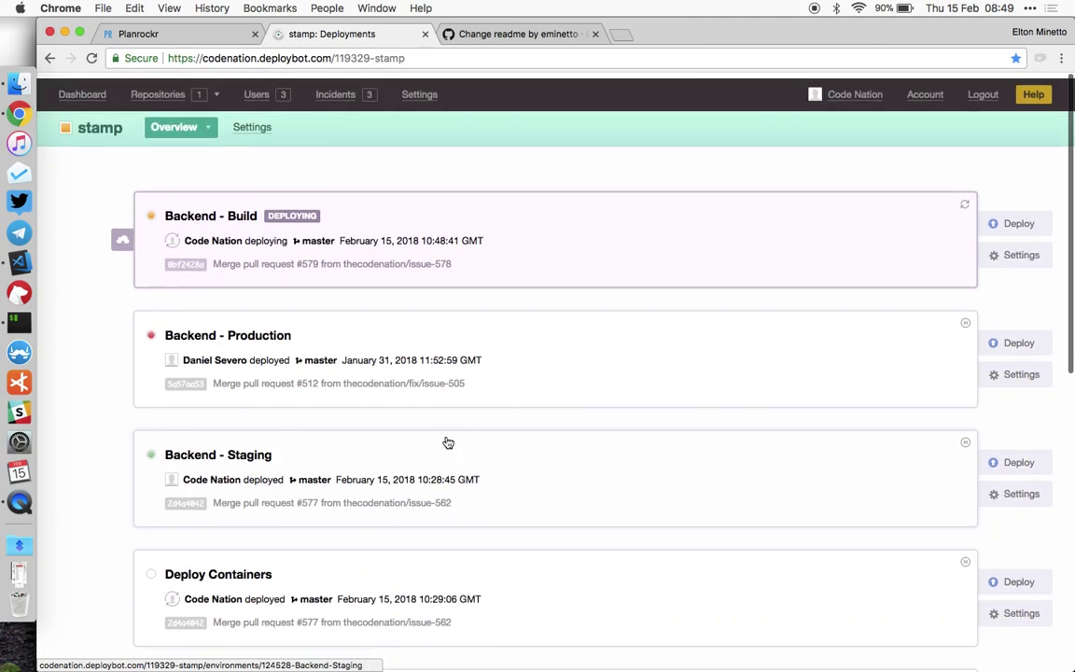
Look over the backend environments in DeployBot, then examine the columns of the Stamp project board on GitHub.
scroll(634, 566, "down", 1)
scroll(281, 241, "up", 1)
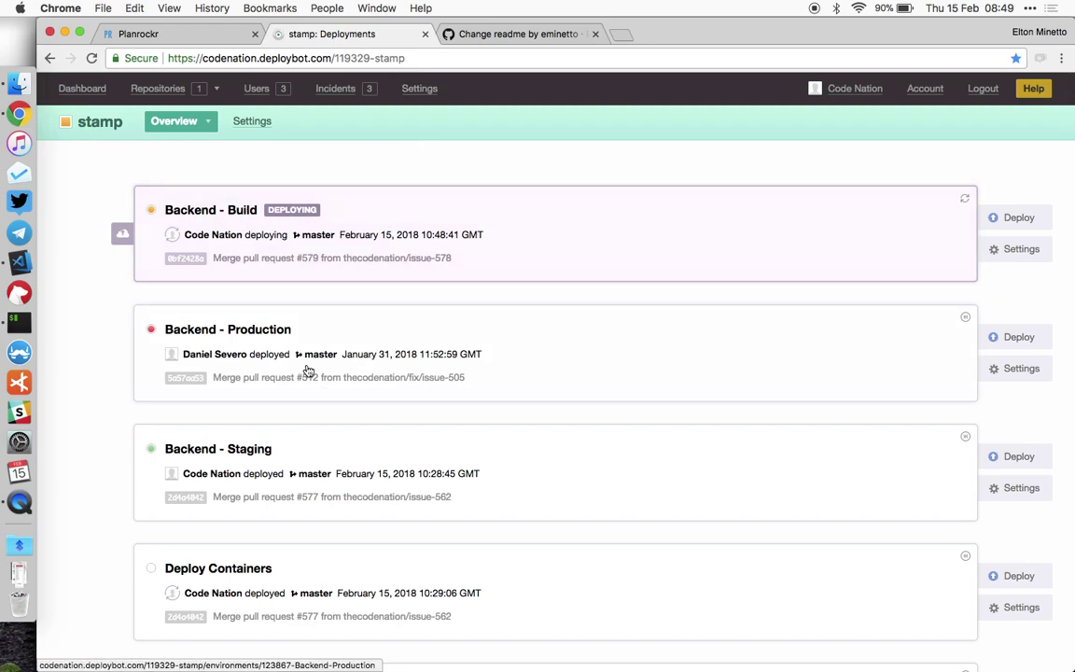
key("super+grave")
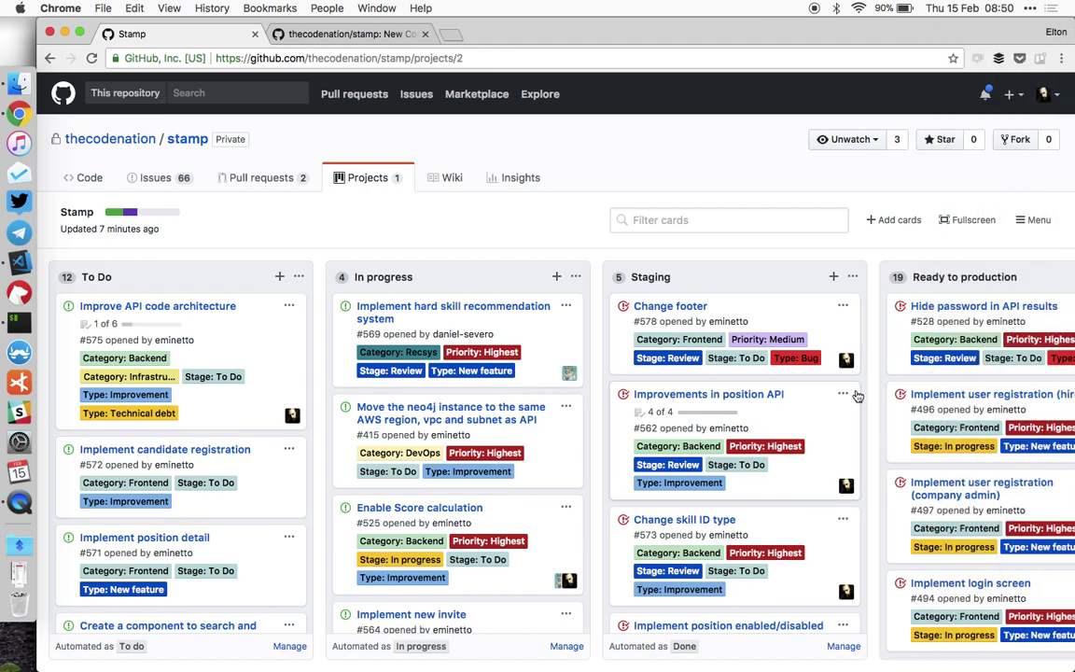
scroll(559, 373, "right", 5)
scroll(653, 373, "left", 5)
Open the new deployment form for Backend - Production in DeployBot, review it and return to the overview without deploying.
key("super+grave")
scroll(754, 307, "down", 2)
scroll(933, 439, "down", 1)
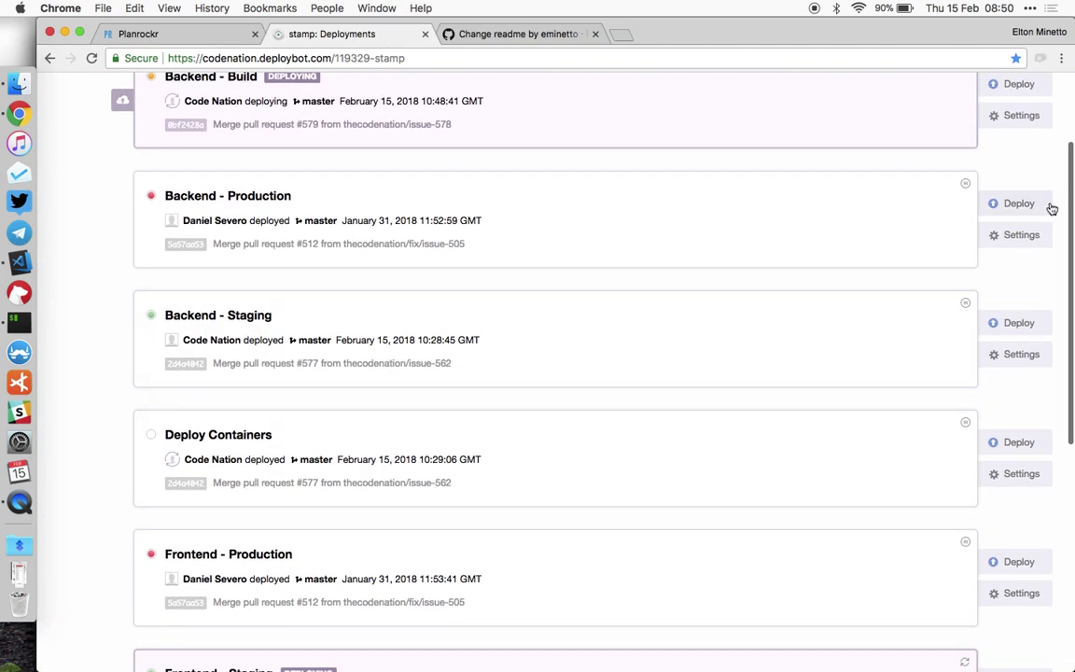
left_click(1034, 214)
scroll(1032, 280, "down", 3)
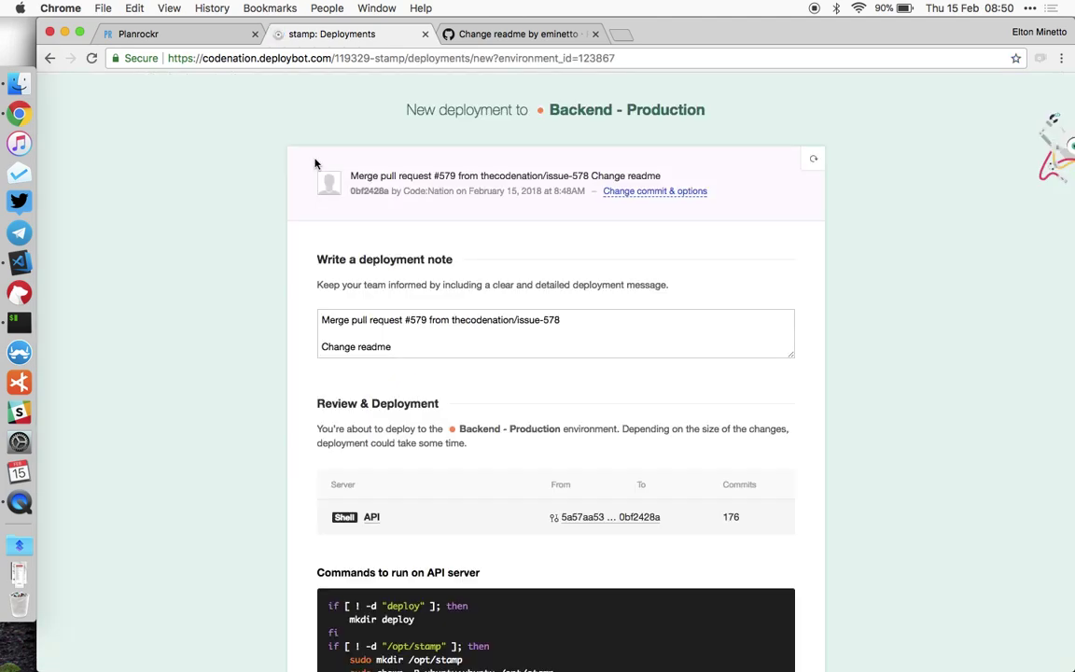
left_click(51, 60)
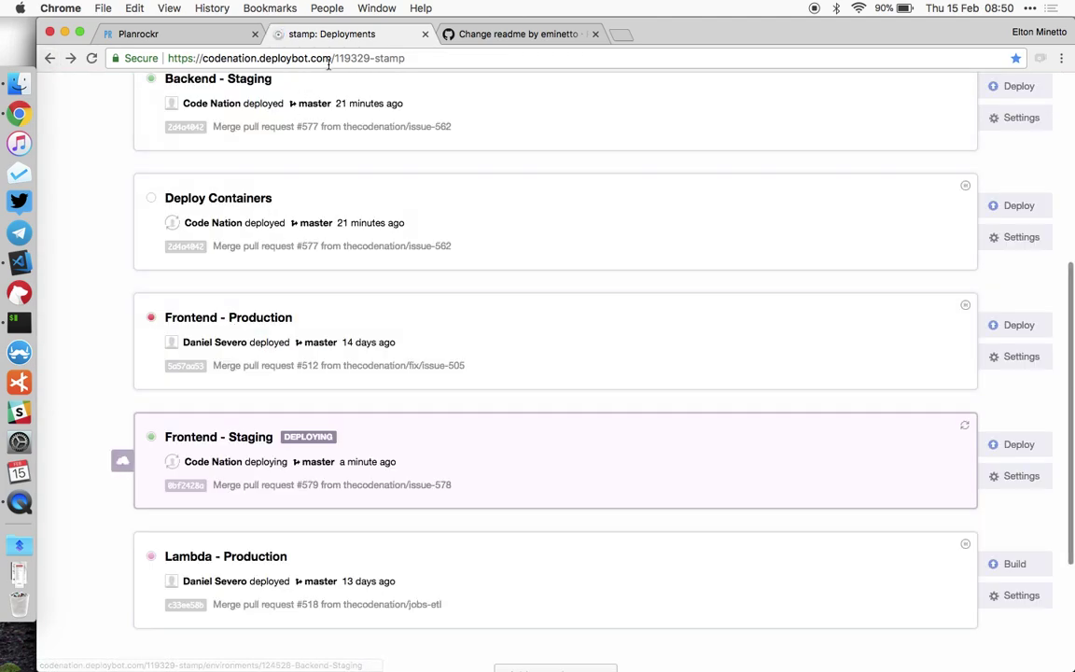
Revisit merged pull request #579, then compare the Stamp board with the Frontend - Staging deployment in DeployBot.
left_click(518, 34)
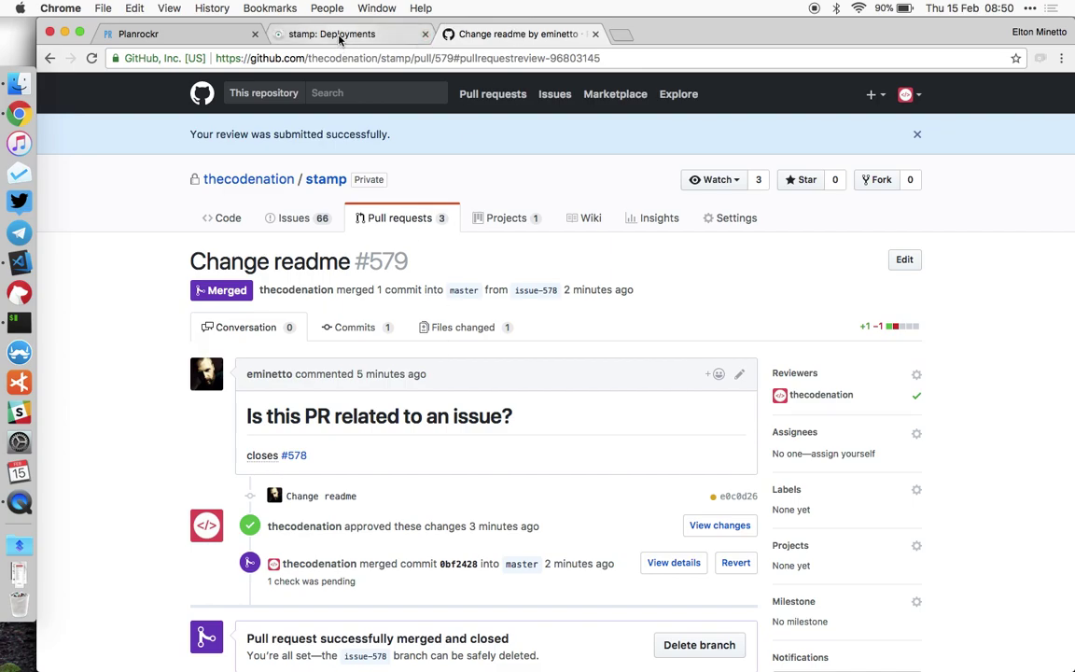
key("super+grave")
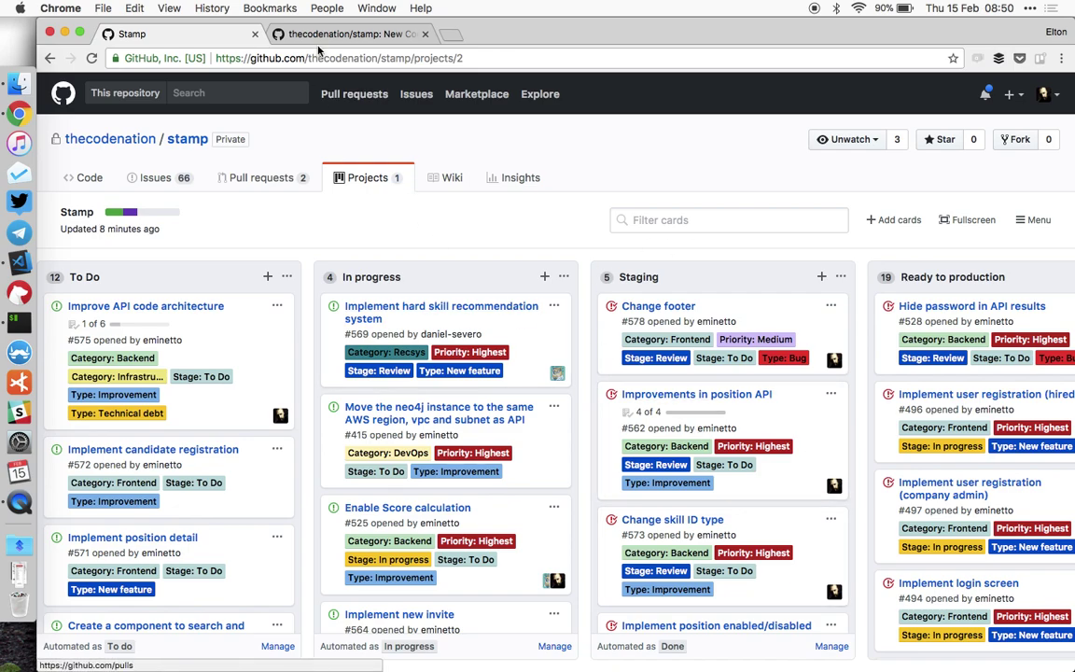
key("super+grave")
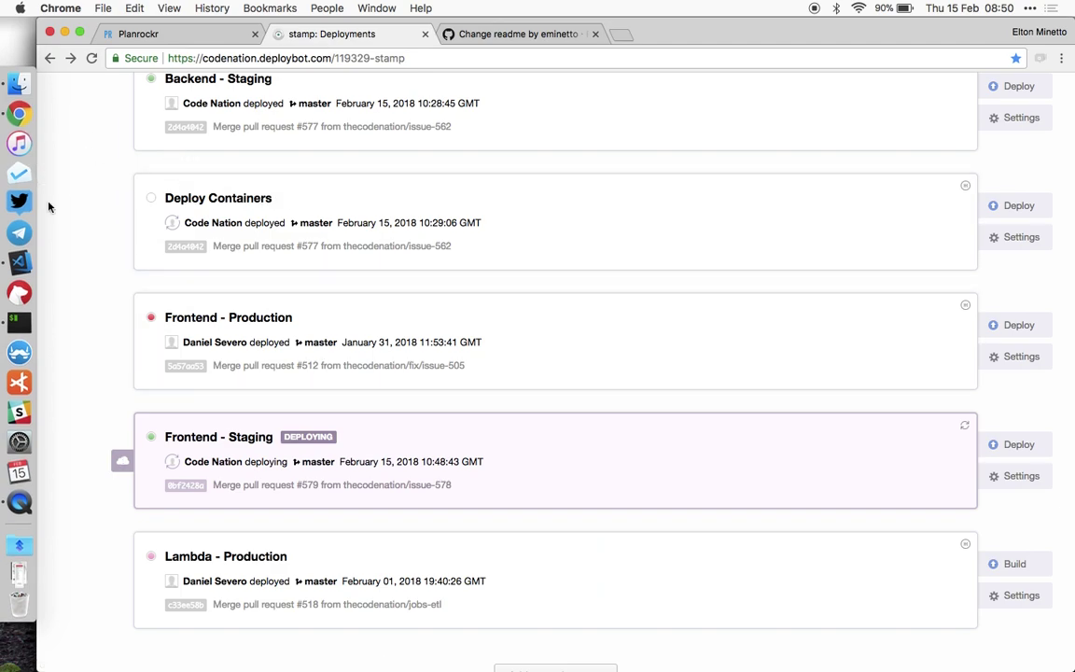
key("super+grave")
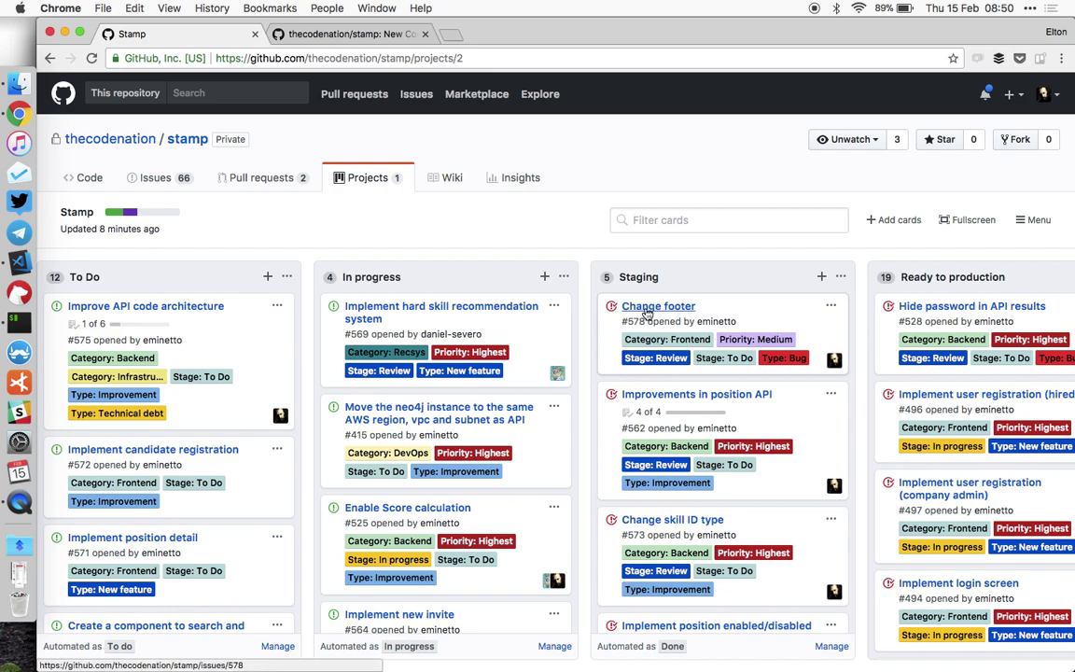
Close the stamp repository page, open the "Change footer" issue from the board in a separate tab and examine its activity timeline.
left_click(327, 34)
left_click(424, 34)
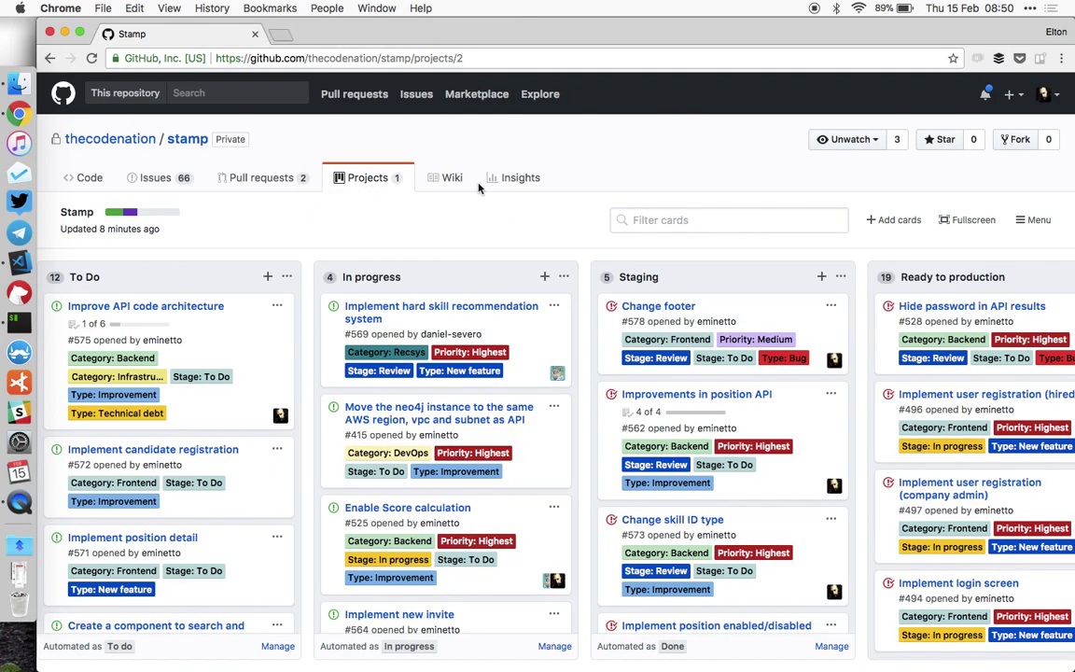
left_click(658, 305, "super")
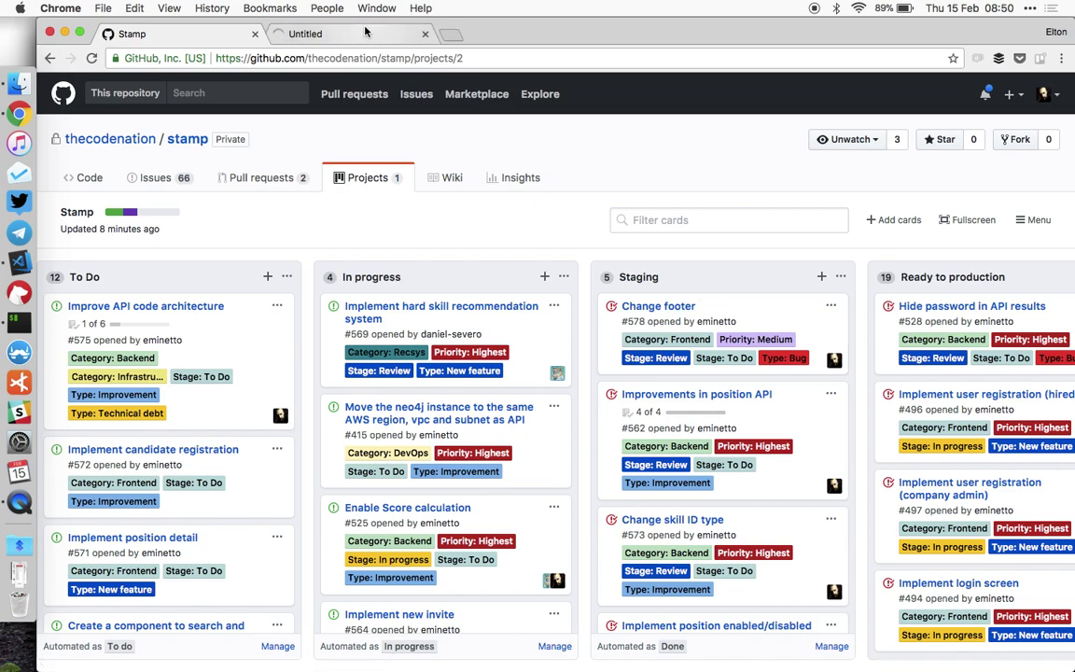
left_click(382, 33)
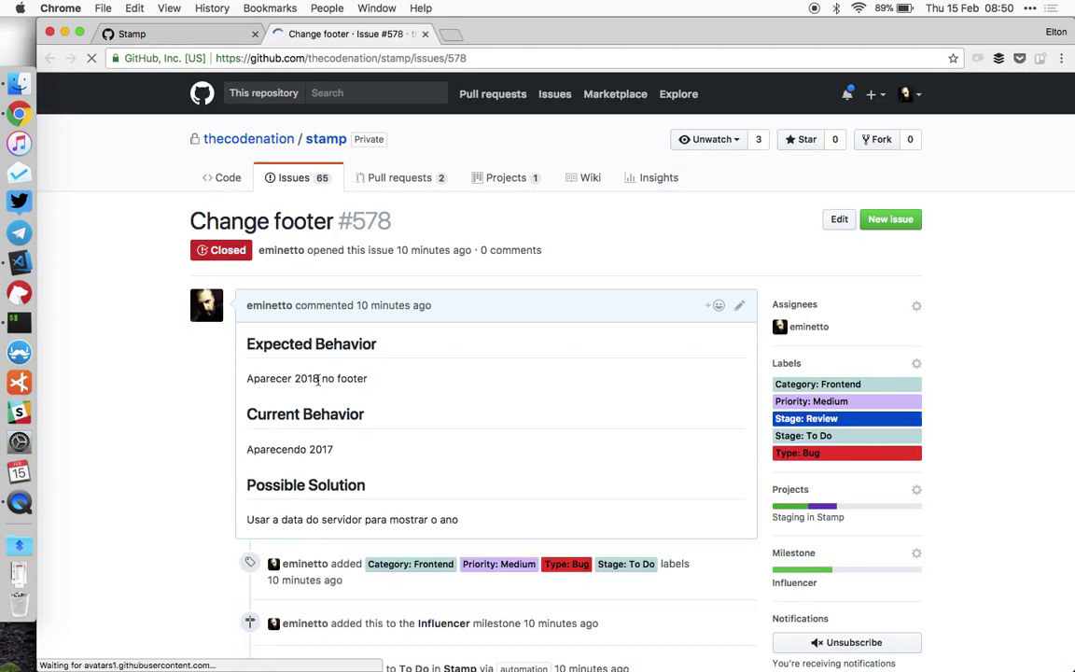
scroll(184, 461, "down", 2)
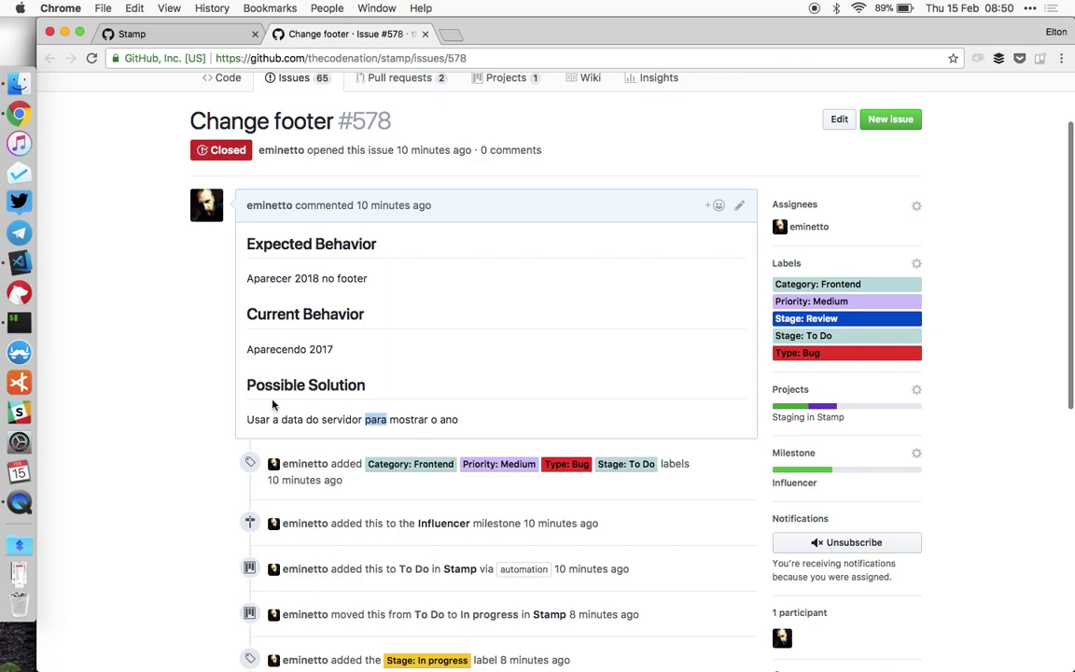
scroll(163, 428, "down", 7)
scroll(162, 428, "down", 1)
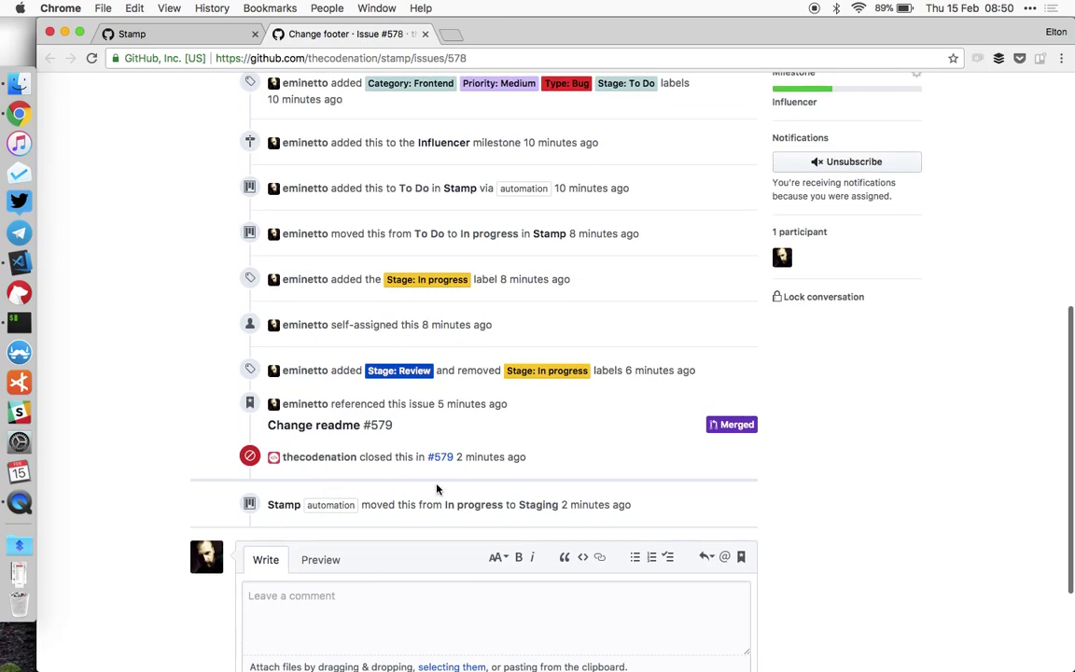
scroll(437, 489, "down", 3)
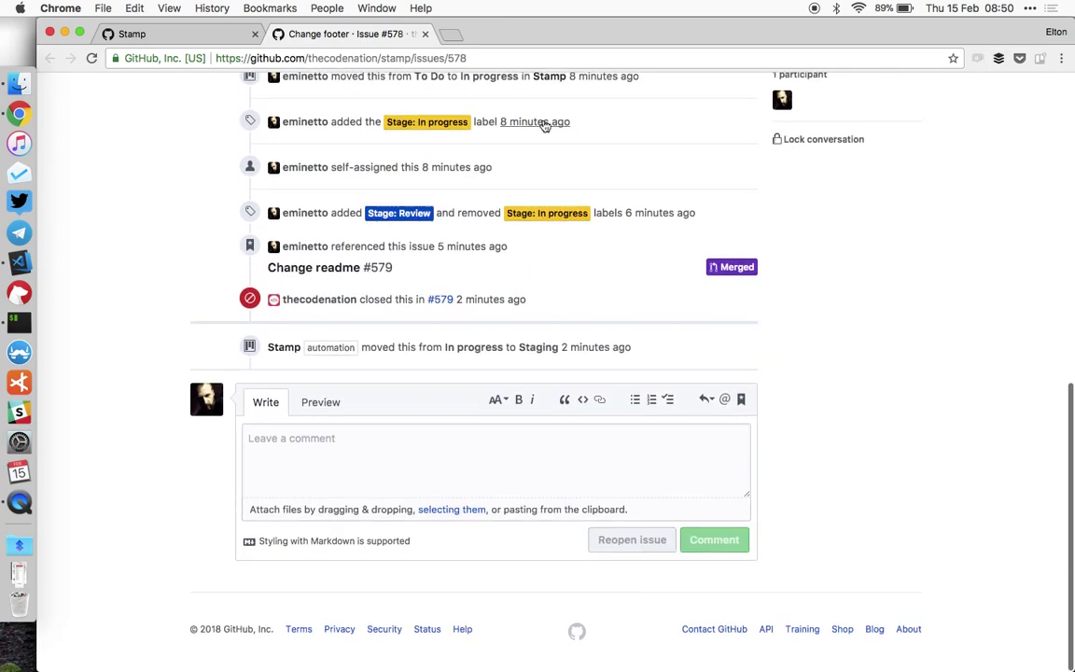
Reopen issue #578, check where its card sits on the Stamp board, then close the issue again.
left_click(181, 31)
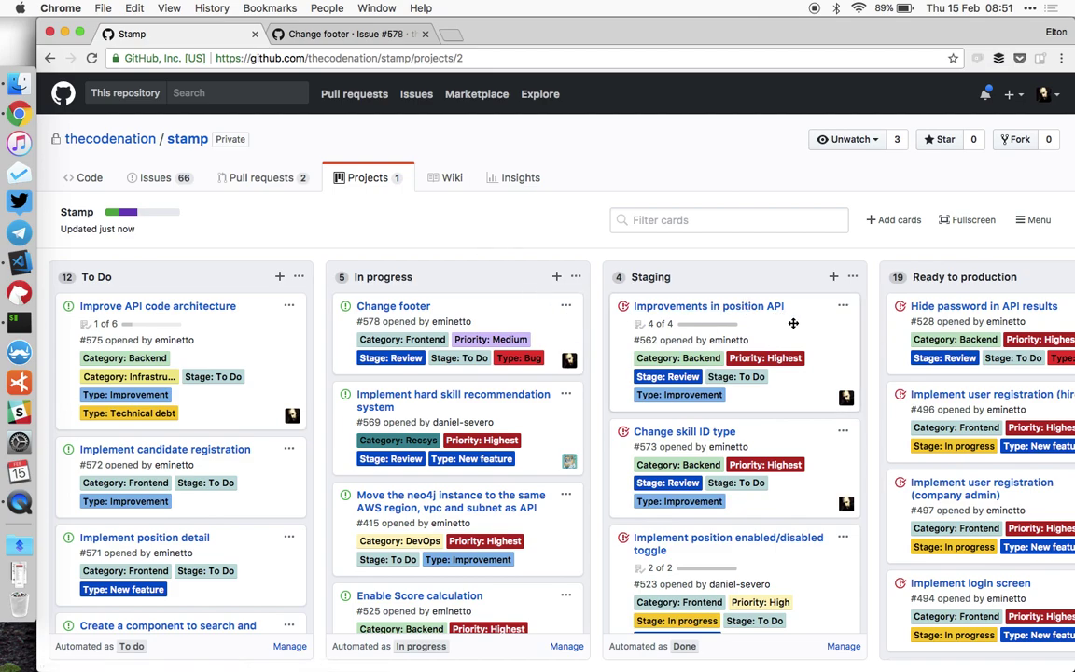
left_click(337, 35)
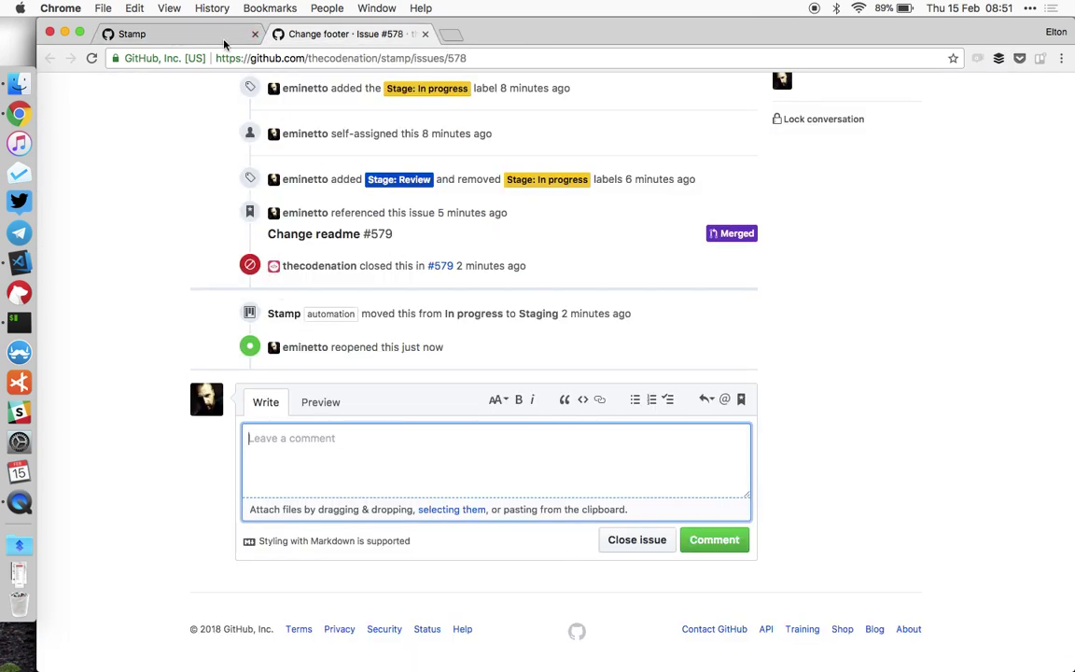
left_click(168, 26)
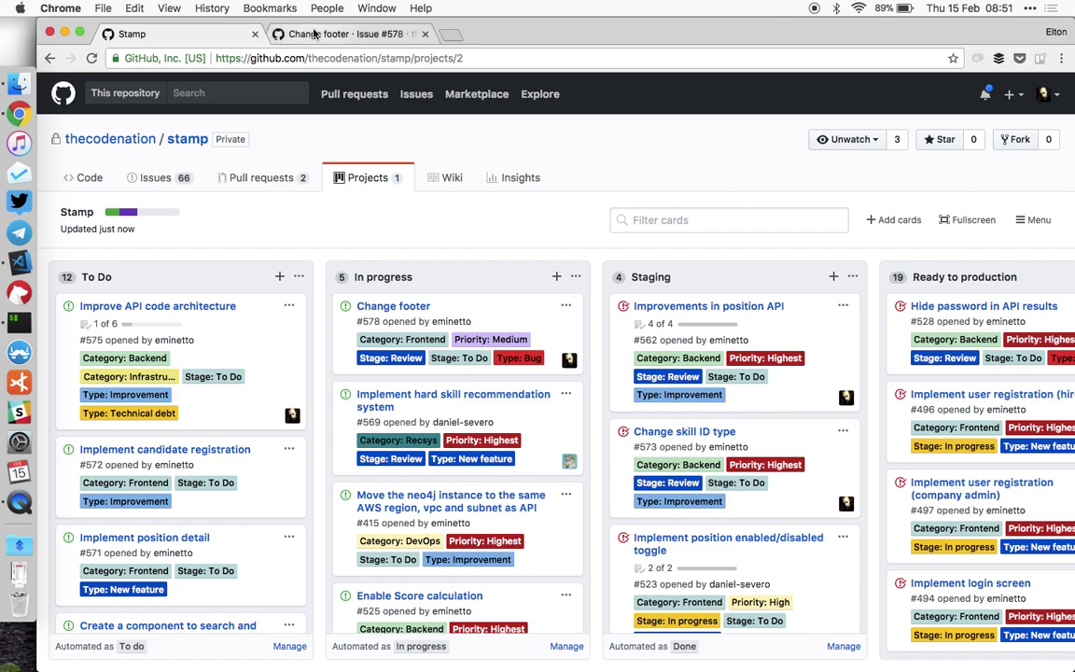
left_click(313, 34)
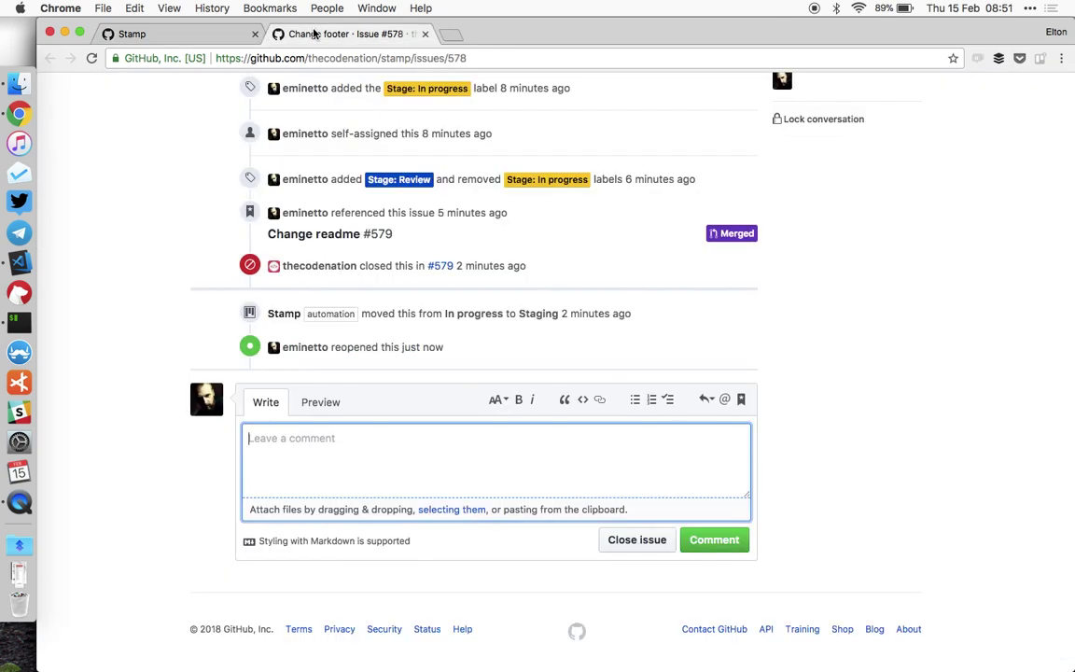
left_click(672, 541)
left_click(168, 34)
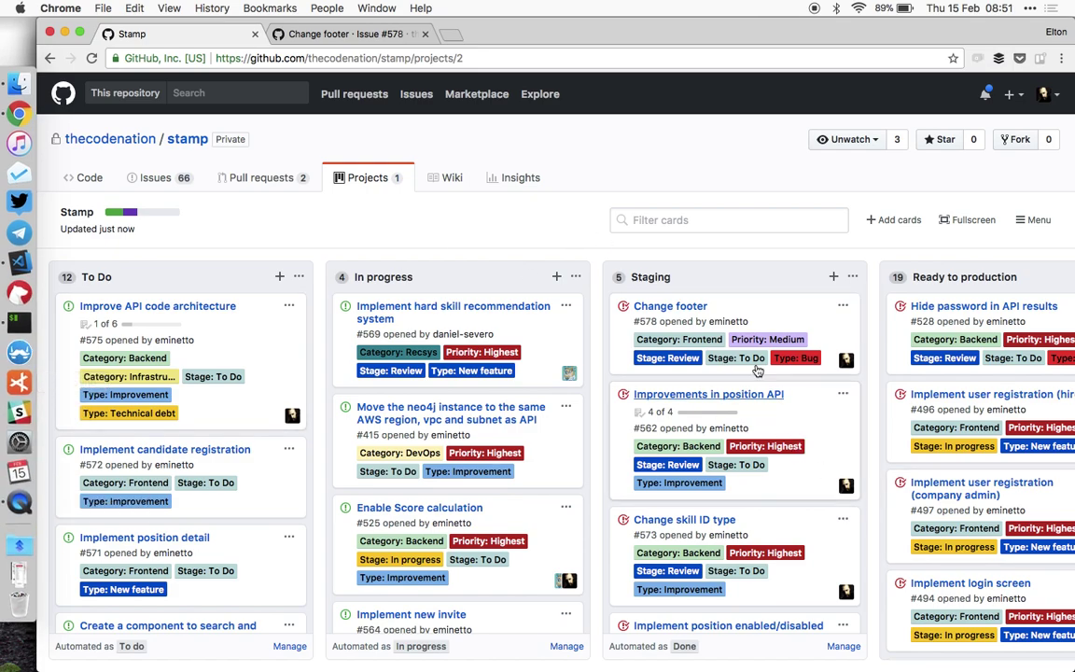
Move the "Change footer" card from Staging to Ready to production and on to In production.
scroll(818, 530, "right", 3)
left_click_drag(635, 305, 887, 301)
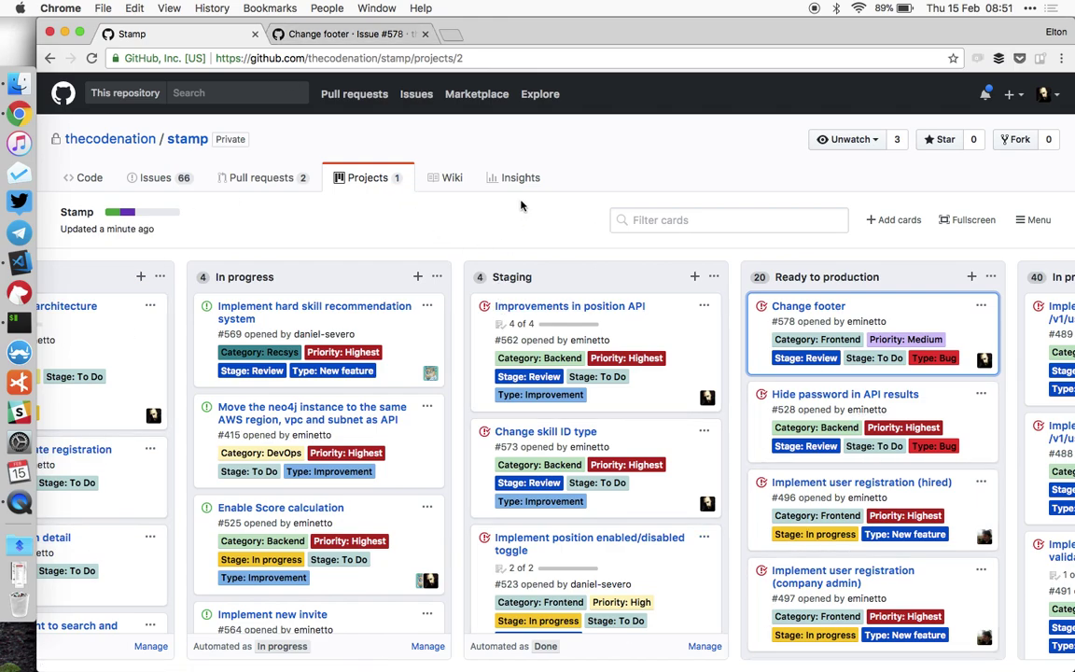
scroll(815, 439, "right", 3)
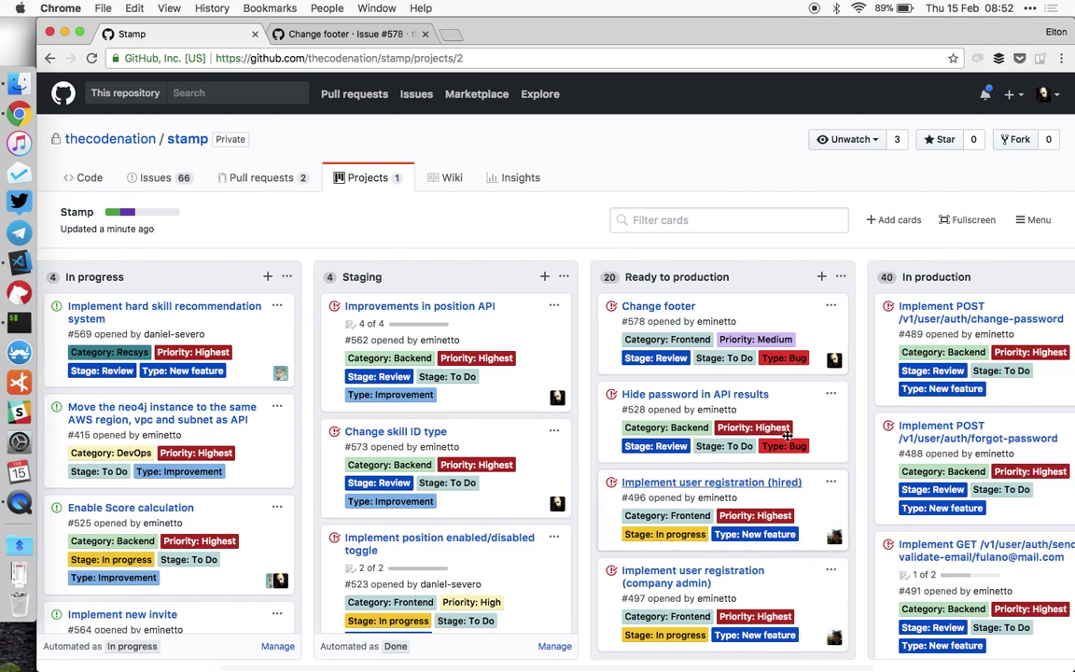
left_click_drag(799, 312, 953, 316)
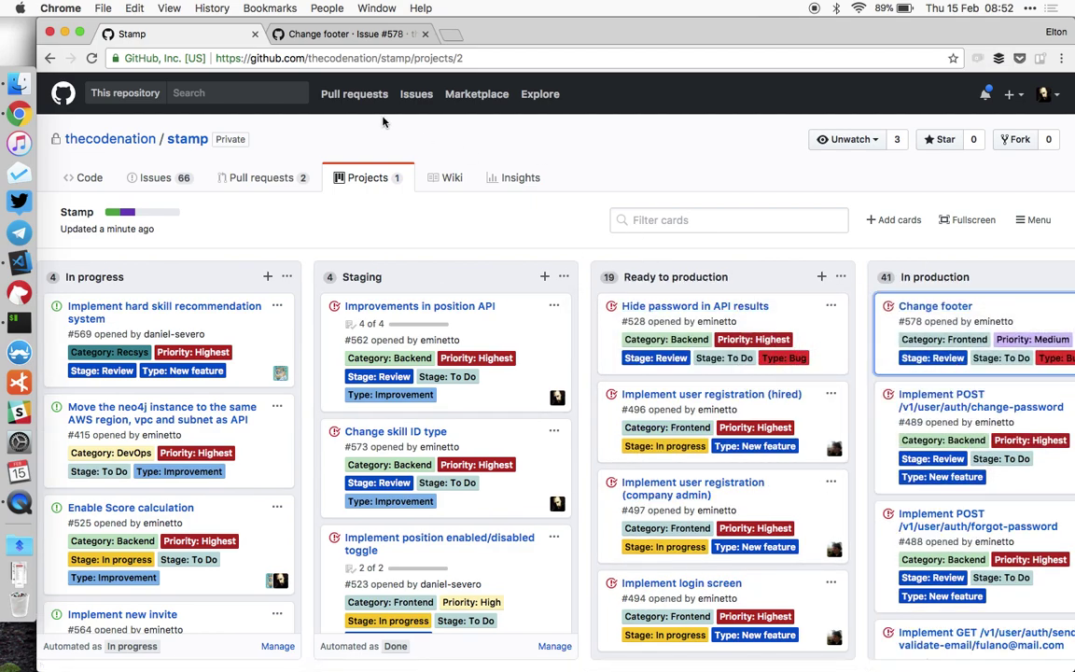
Review the board moves recorded in issue #578's timeline, then close the issue page.
left_click(297, 36)
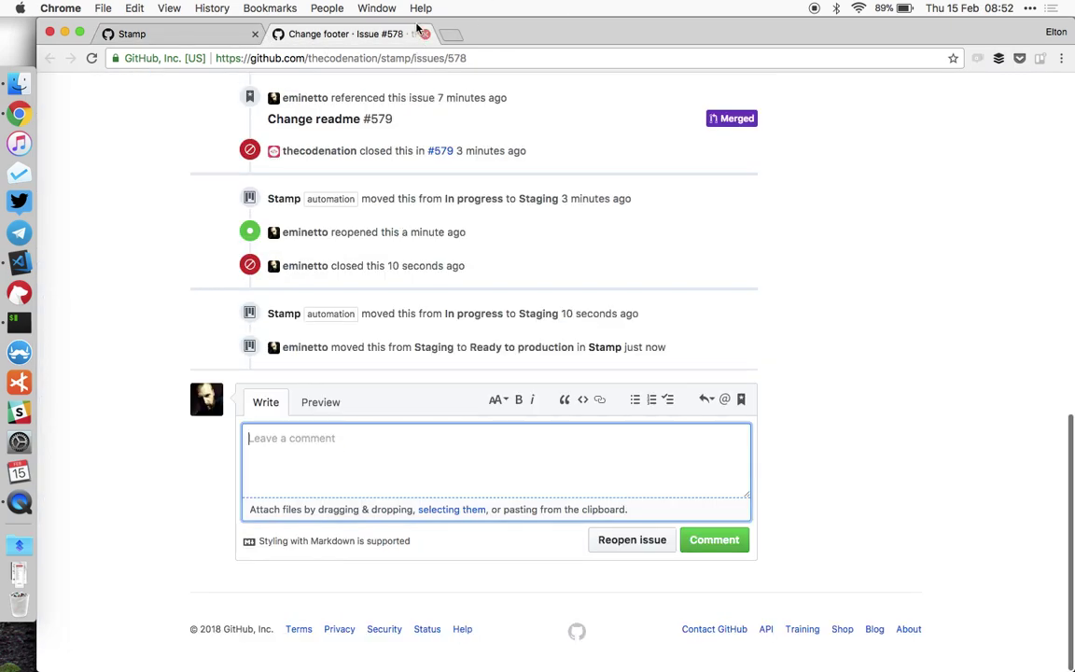
scroll(363, 233, "up", 4)
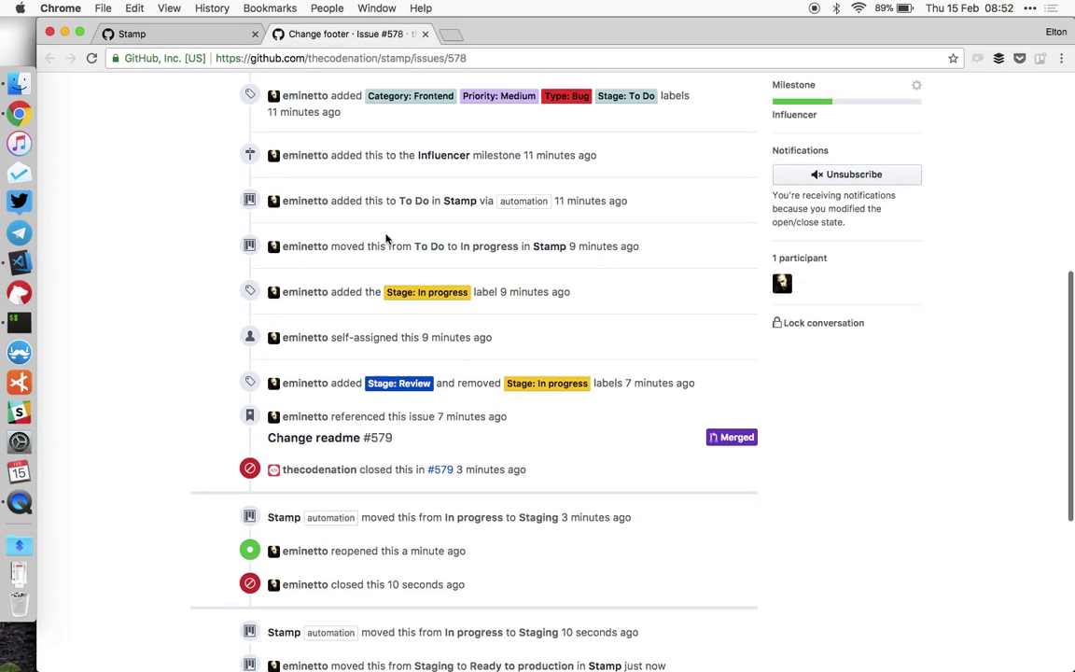
scroll(383, 235, "down", 2)
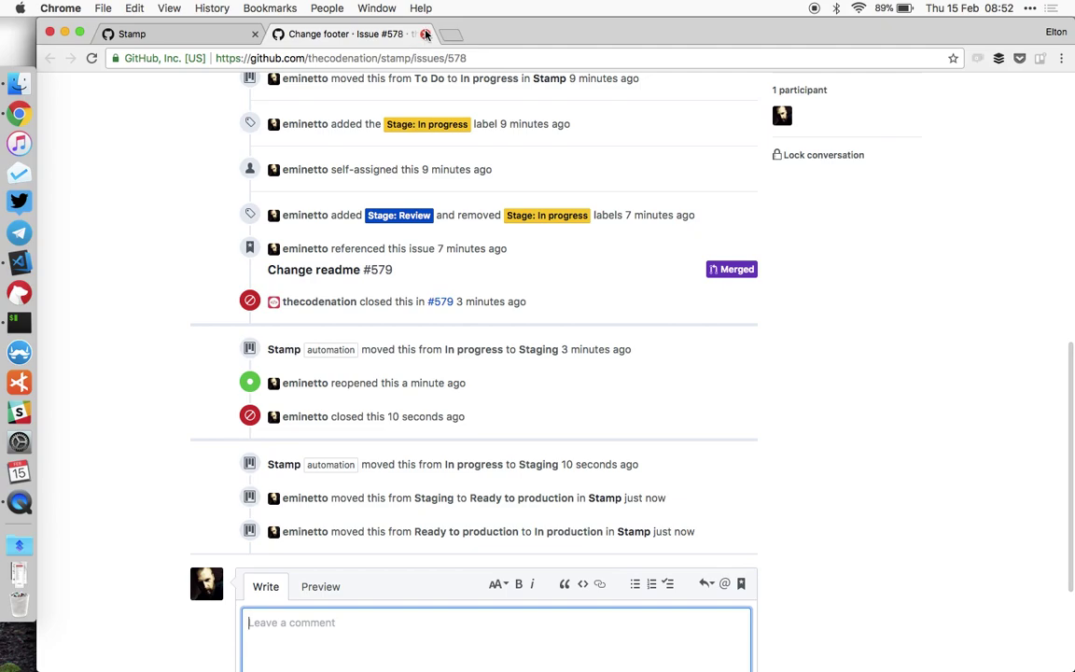
key("super+w")
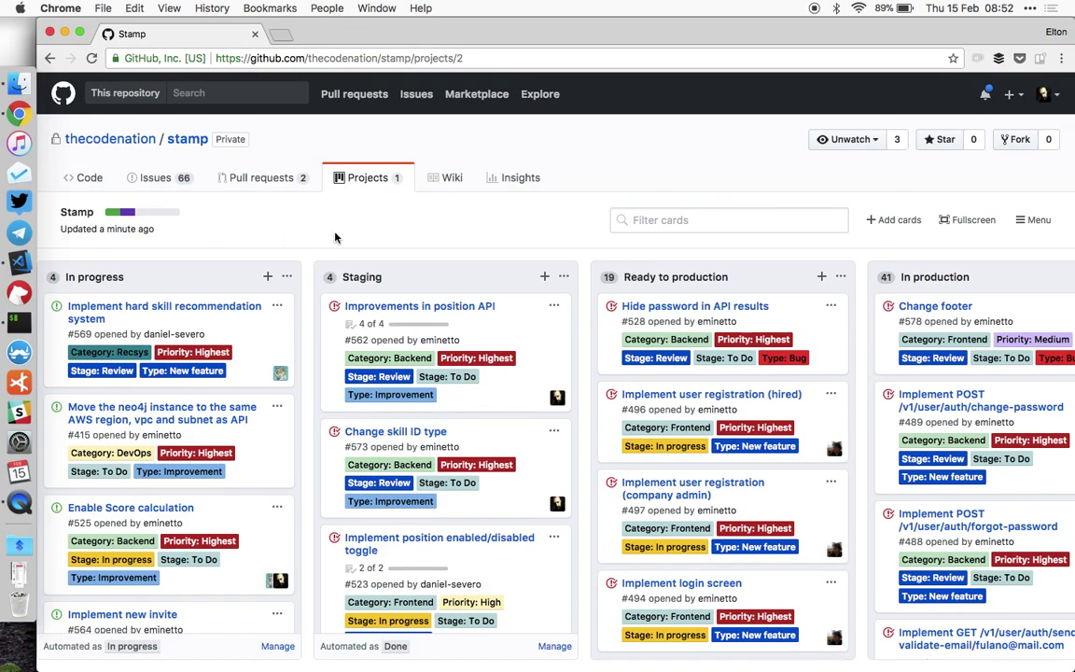
Check the staging deployments in DeployBot, then switch to Planrockr and open the Stamp dashboard from My Projects.
key("super+grave")
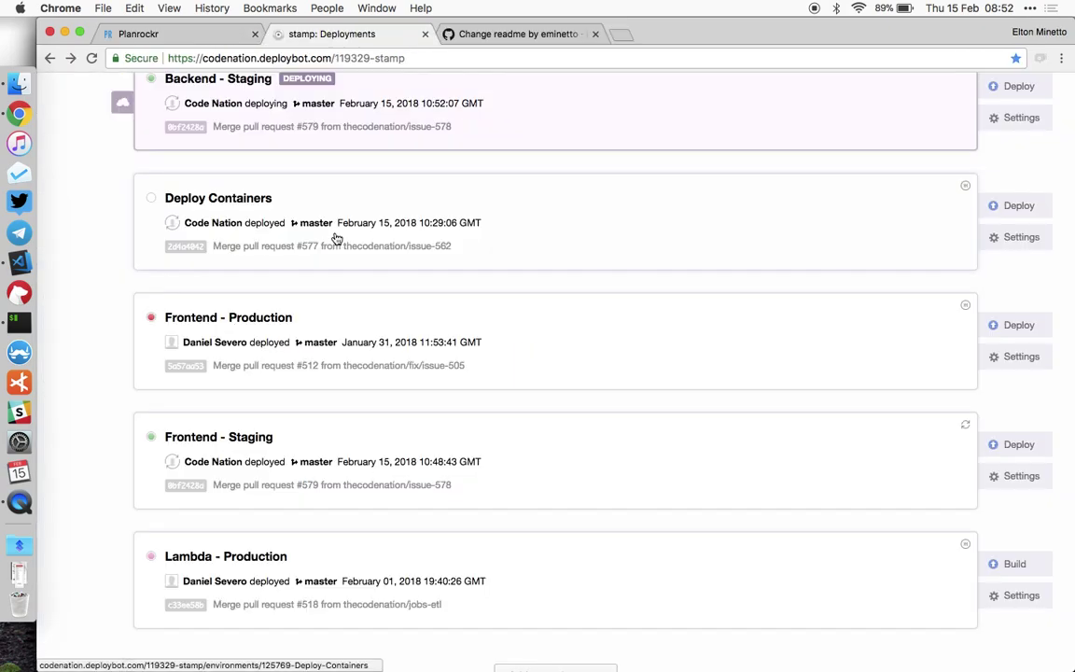
left_click(187, 34)
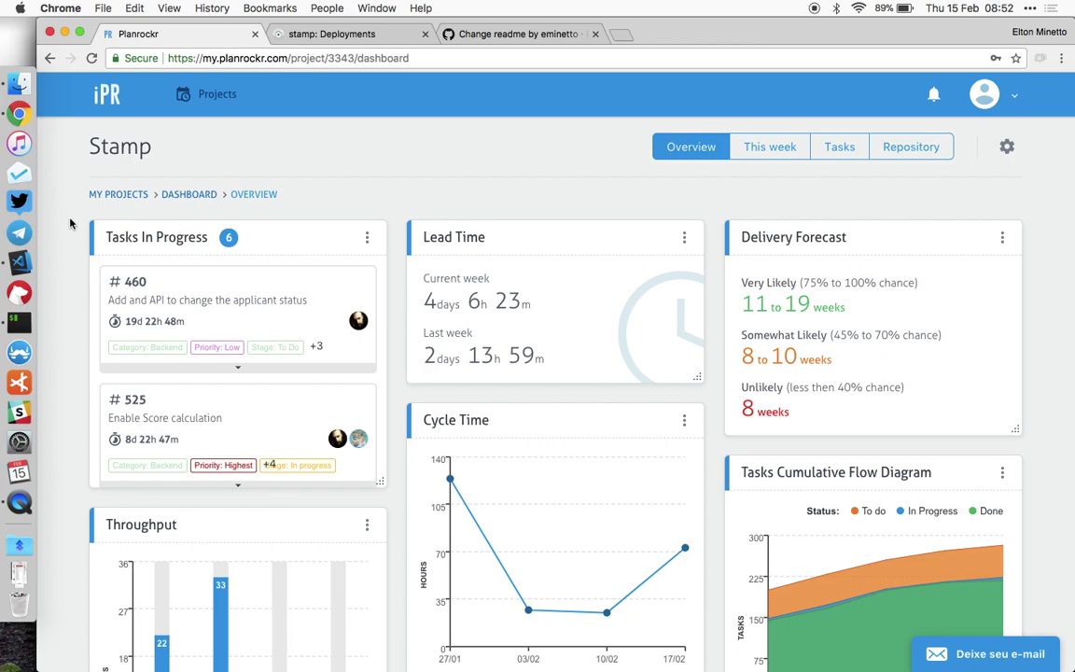
key("super+grave")
key("super+grave")
left_click(121, 194)
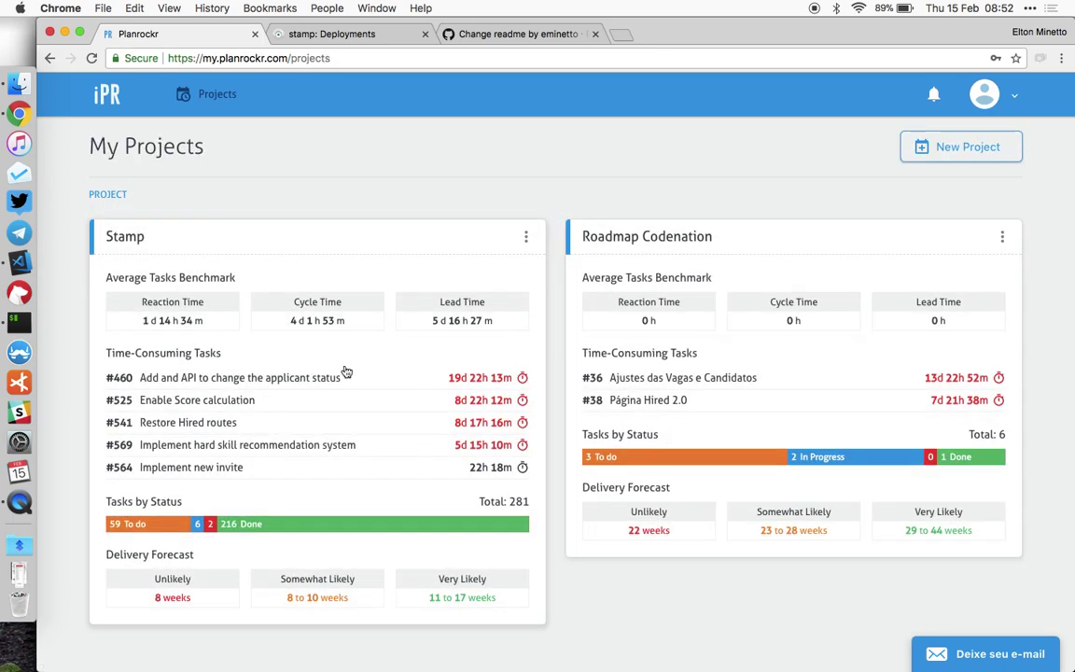
left_click(483, 347)
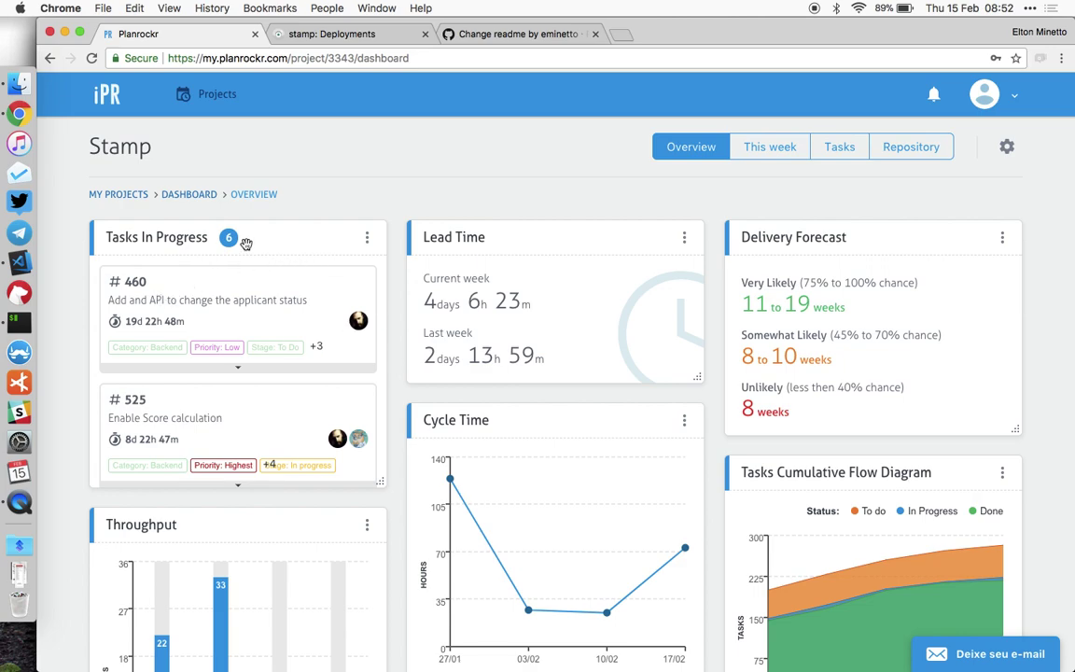
Examine the Tasks In Progress list and each task's cycle time on the Stamp dashboard.
scroll(280, 419, "down", 10)
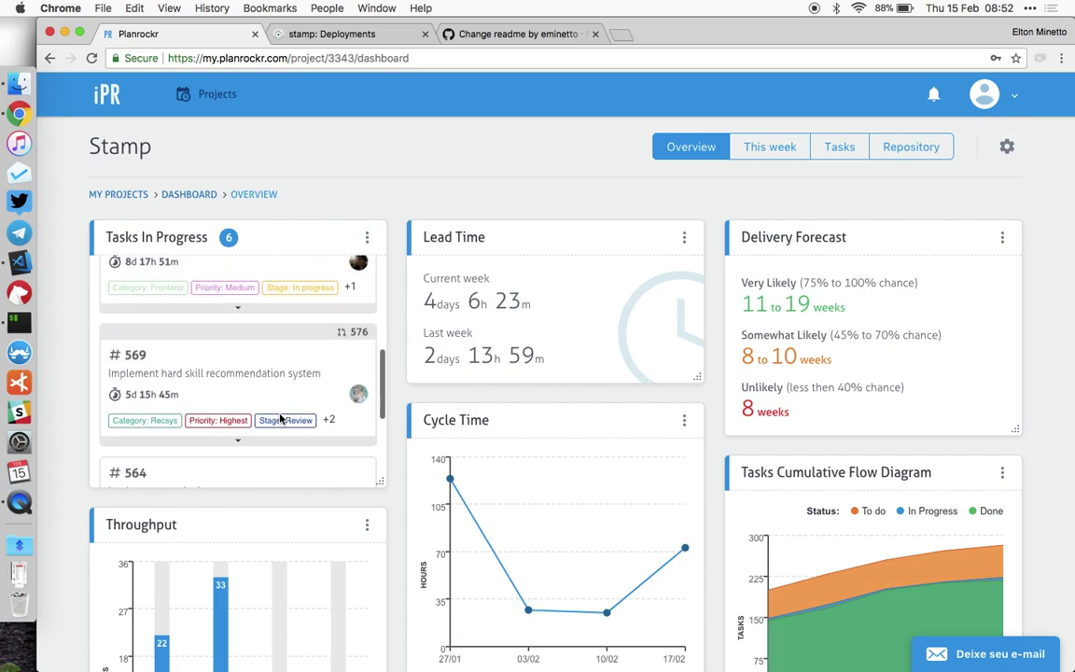
scroll(280, 419, "up", 10)
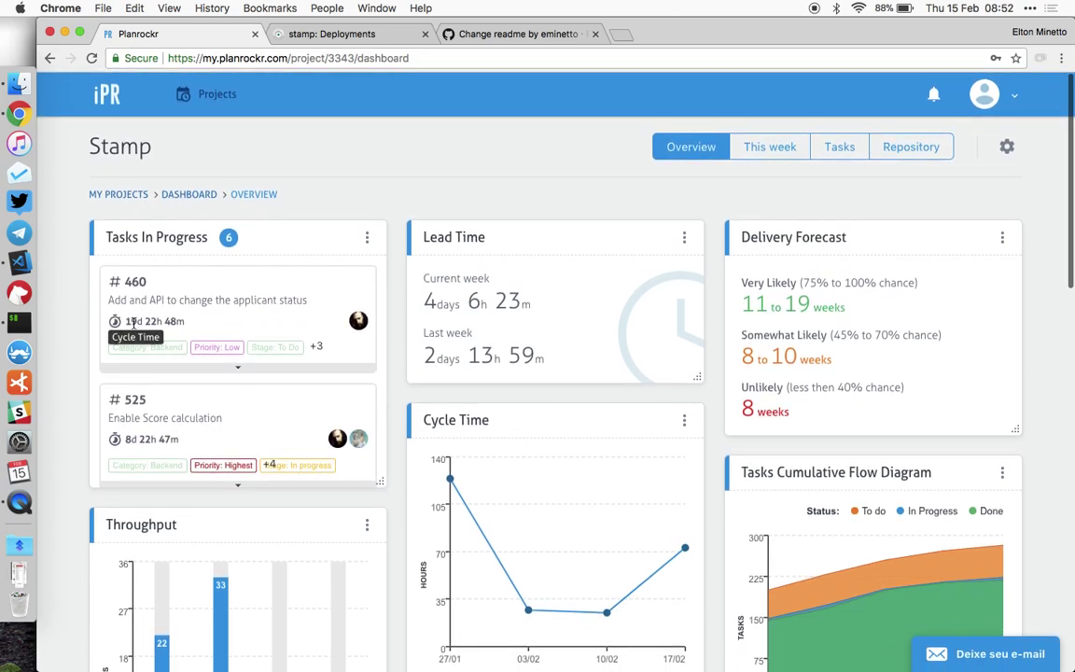
scroll(300, 398, "down", 3)
scroll(345, 361, "up", 3)
Examine the Lead Time and Delivery Forecast figures, then the Tasks Cumulative Flow Diagram.
left_click_drag(422, 293, 503, 341)
left_click(389, 365)
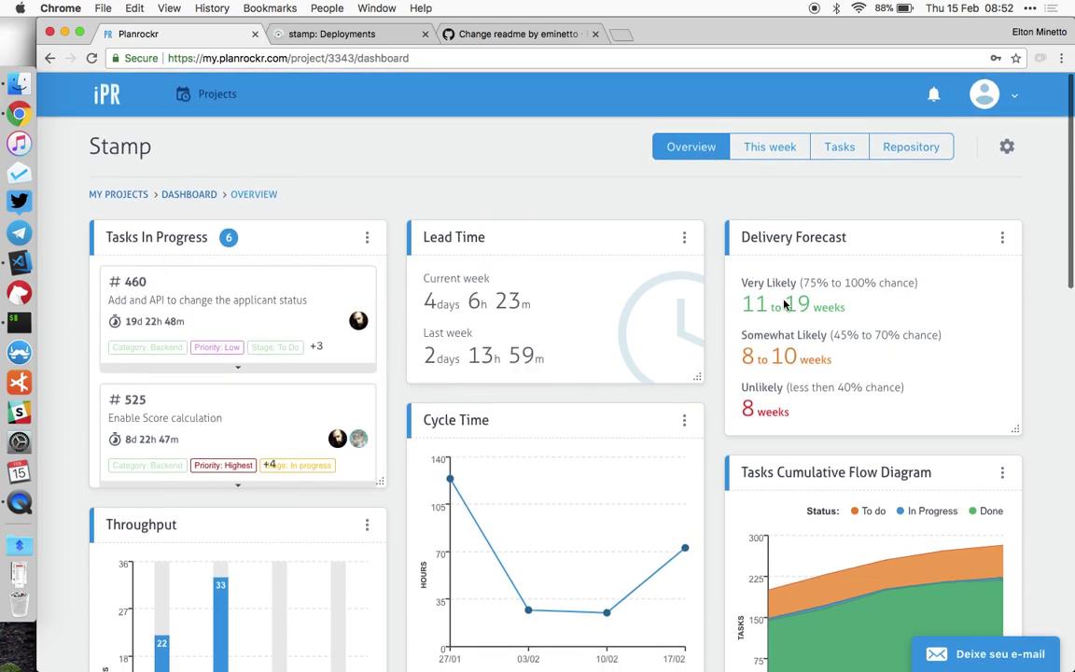
triple_click(752, 305)
left_click(754, 341)
scroll(398, 441, "down", 5)
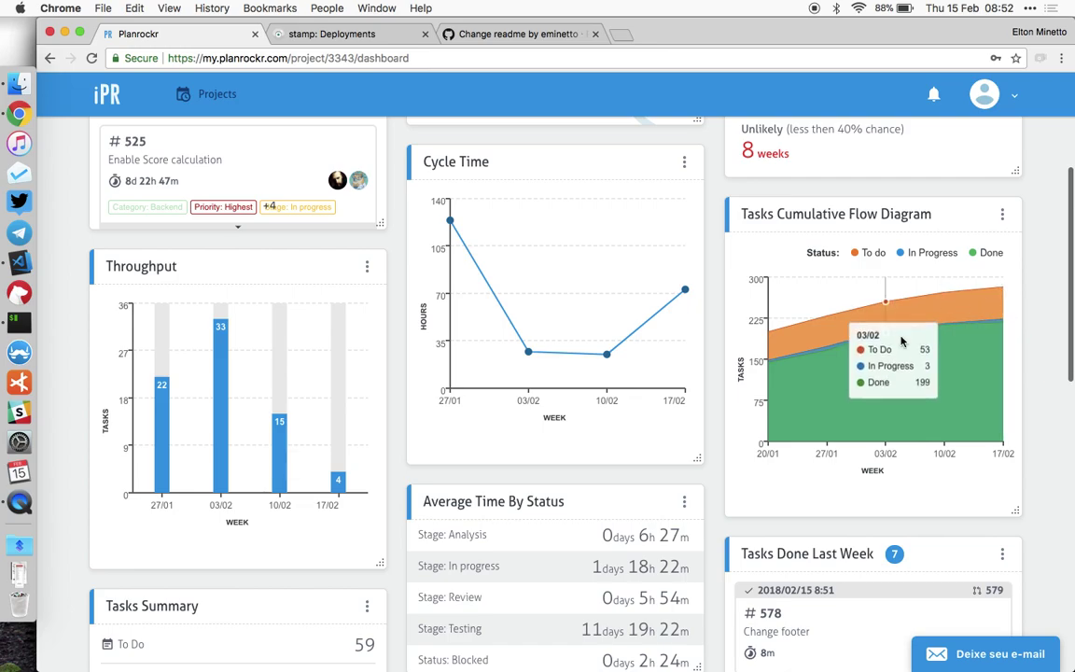
Examine the Average Time By Status figures and the Tasks Done Last Week list on the Stamp dashboard.
scroll(693, 499, "down", 3)
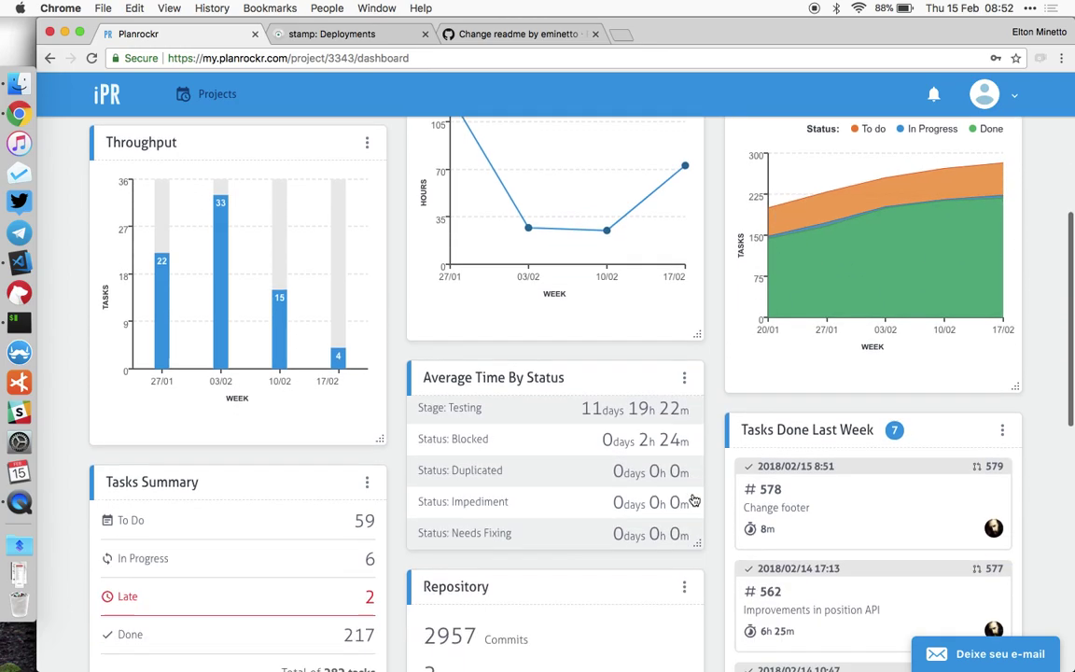
scroll(470, 421, "down", 1)
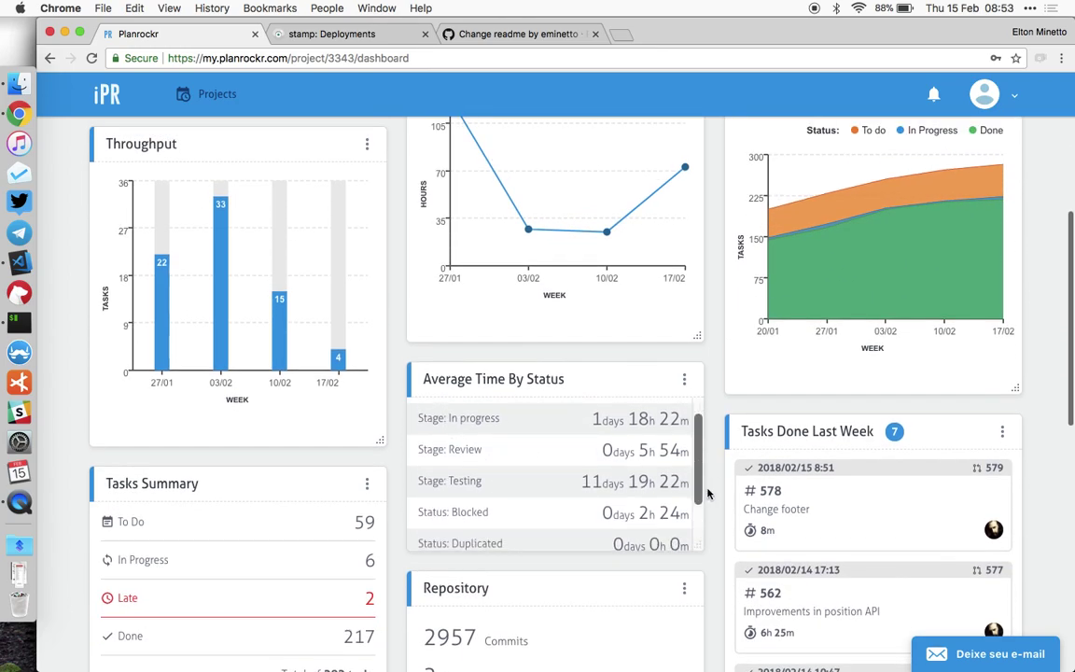
scroll(701, 499, "down", 3)
scroll(844, 402, "down", 3)
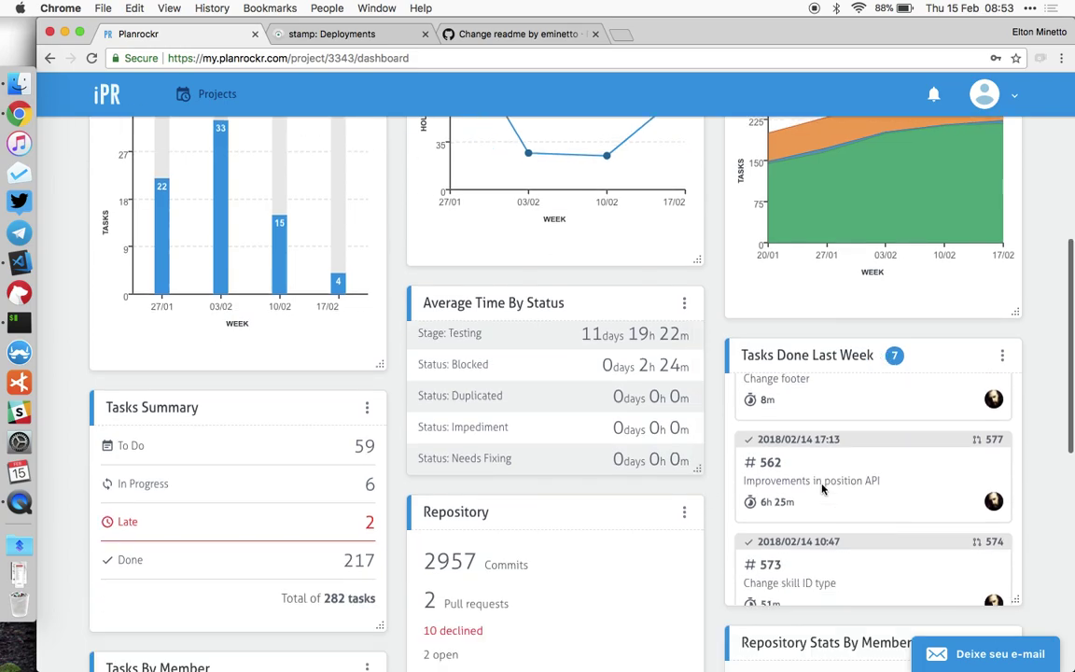
scroll(840, 518, "up", 2)
Examine the Tasks by Label, Tasks By Member, Recent Events and Repository Stats By Member widgets.
scroll(637, 484, "down", 10)
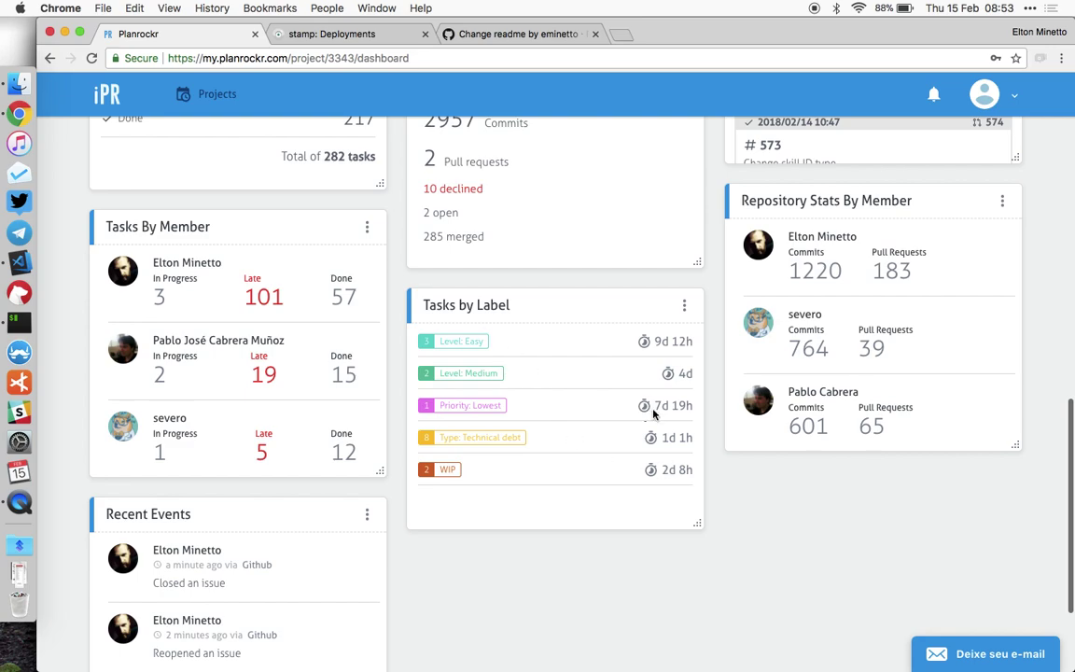
scroll(547, 457, "down", 1)
scroll(472, 377, "up", 2)
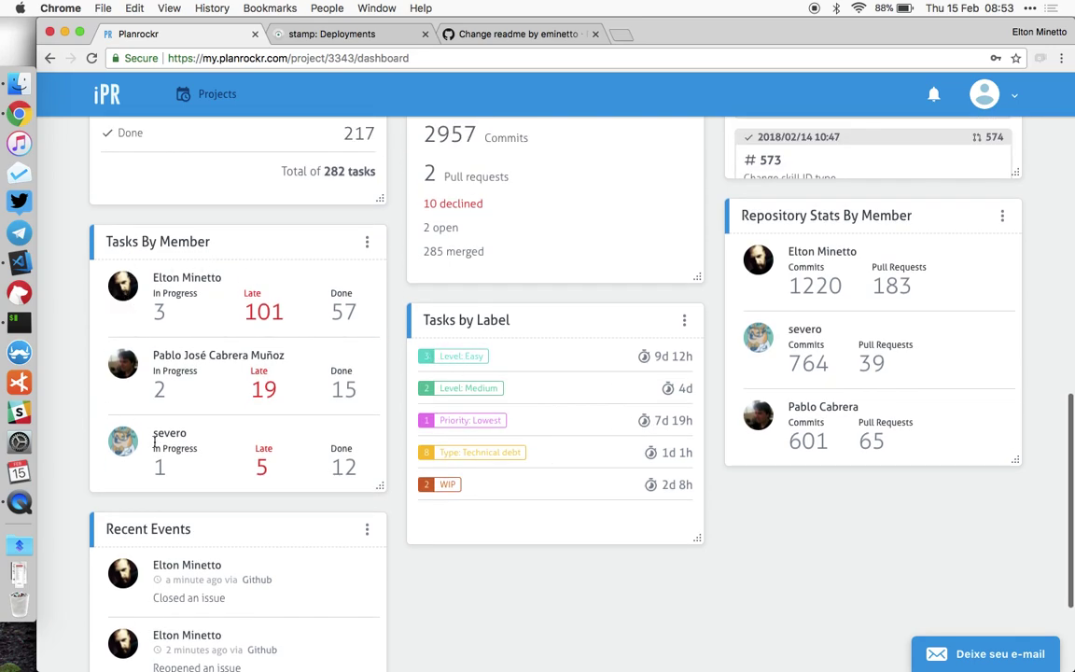
scroll(458, 613, "down", 3)
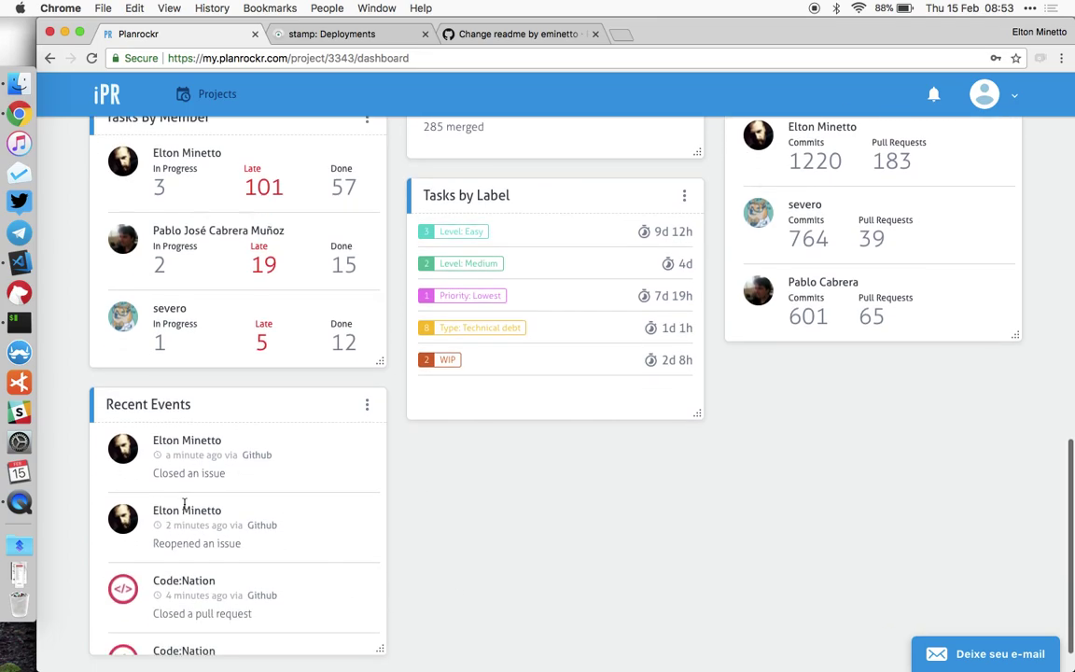
scroll(576, 526, "up", 5)
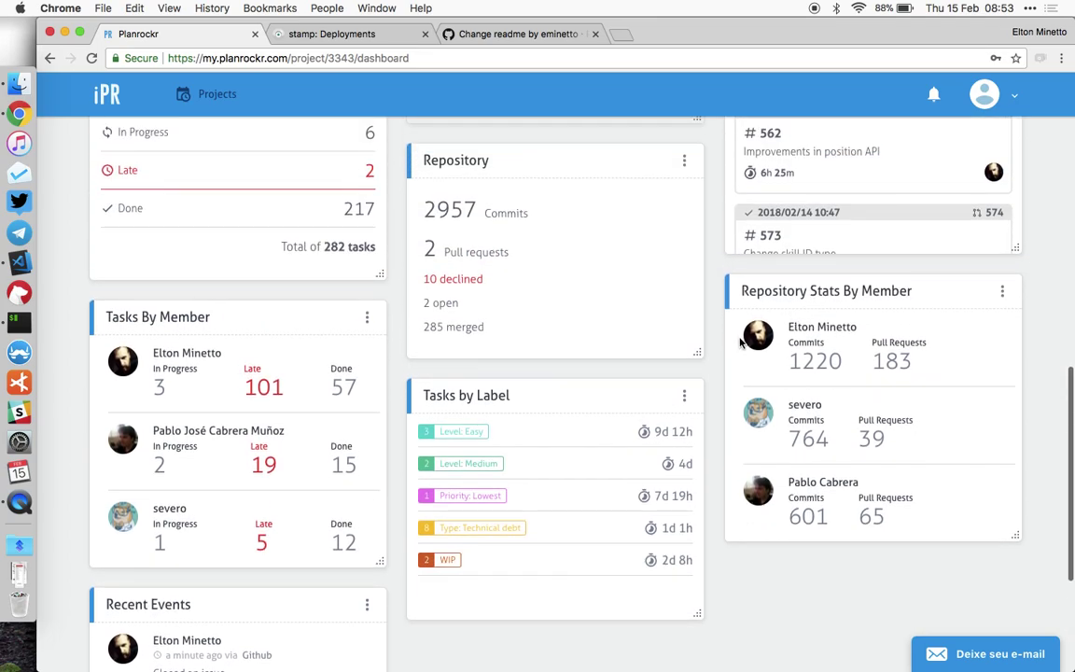
Review the Throughput chart and the overview metrics again, comparing the Planrockr dashboard with the GitHub Stamp board.
scroll(718, 349, "up", 10)
scroll(718, 349, "up", 4)
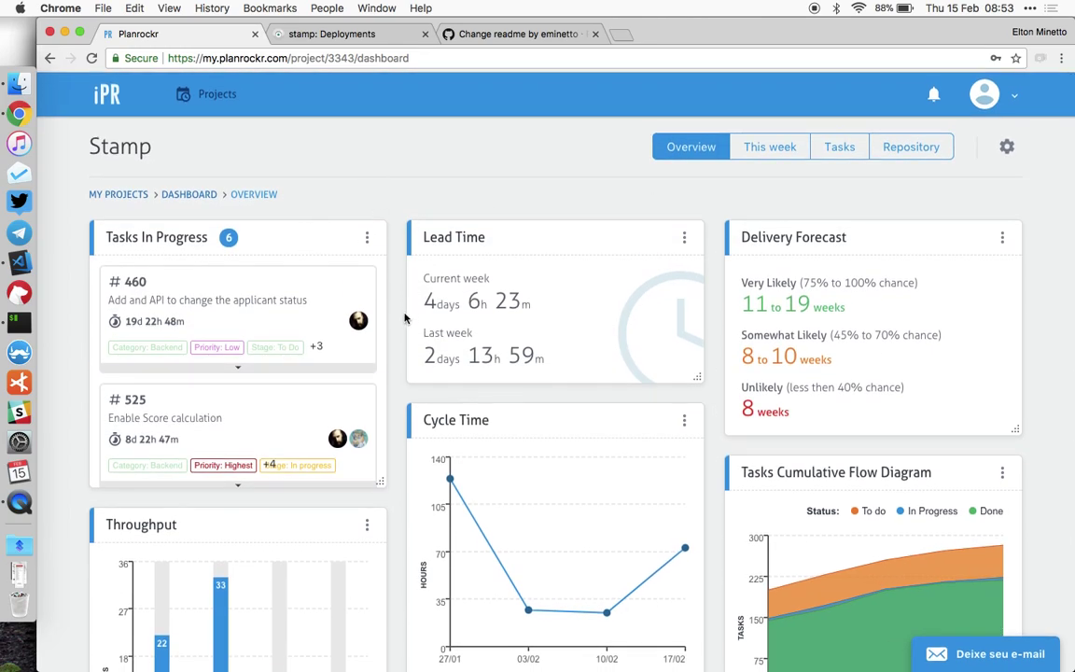
scroll(401, 374, "down", 2)
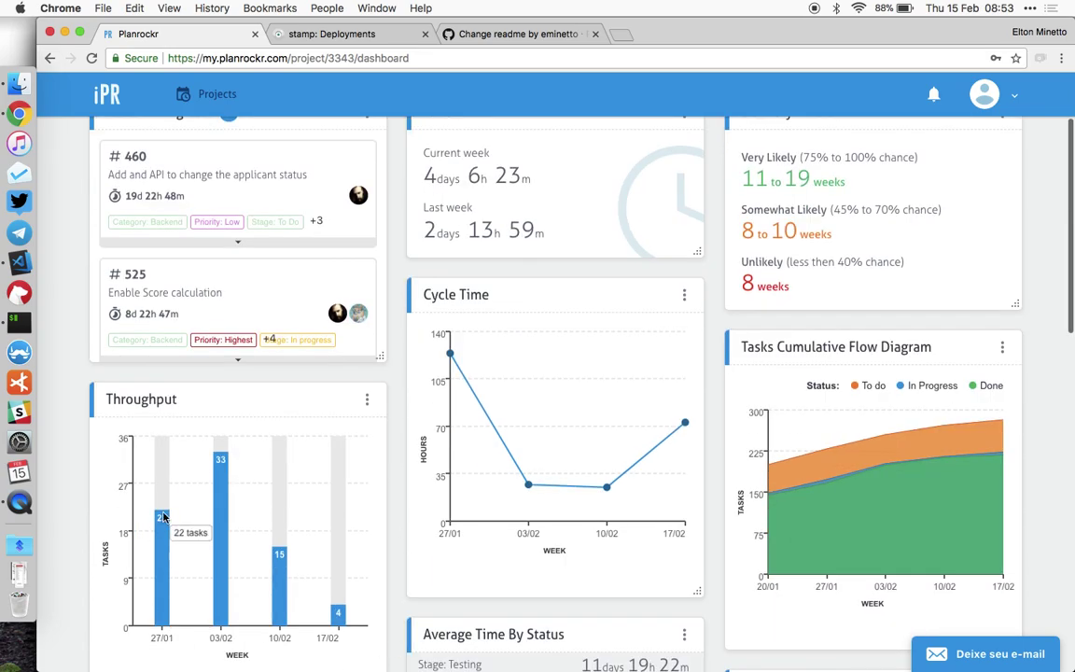
key("super+grave")
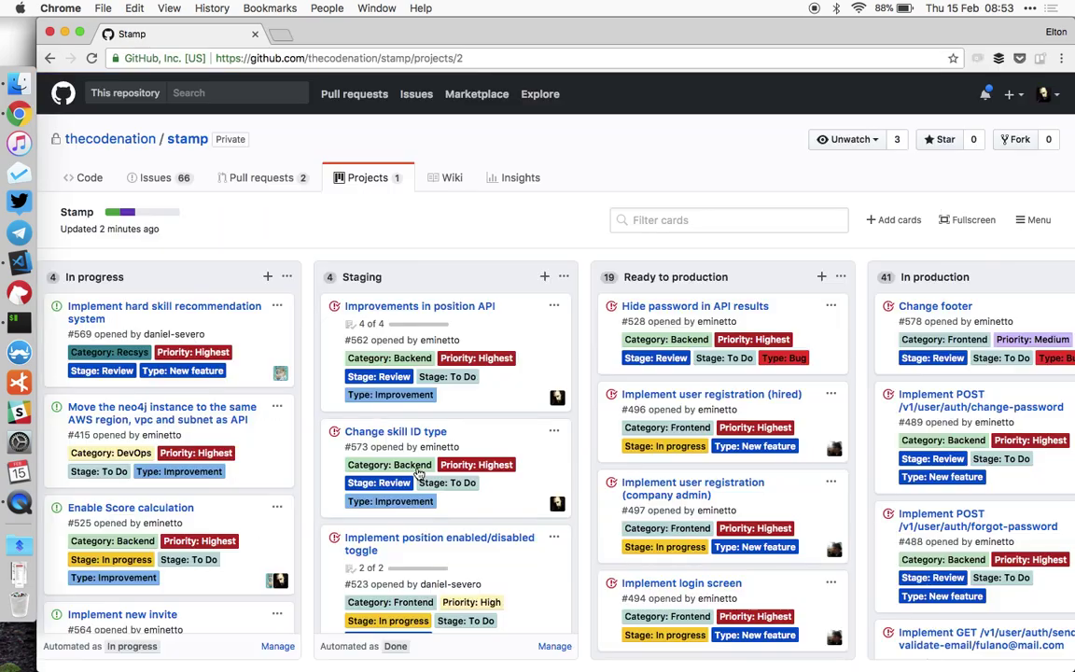
key("super+grave")
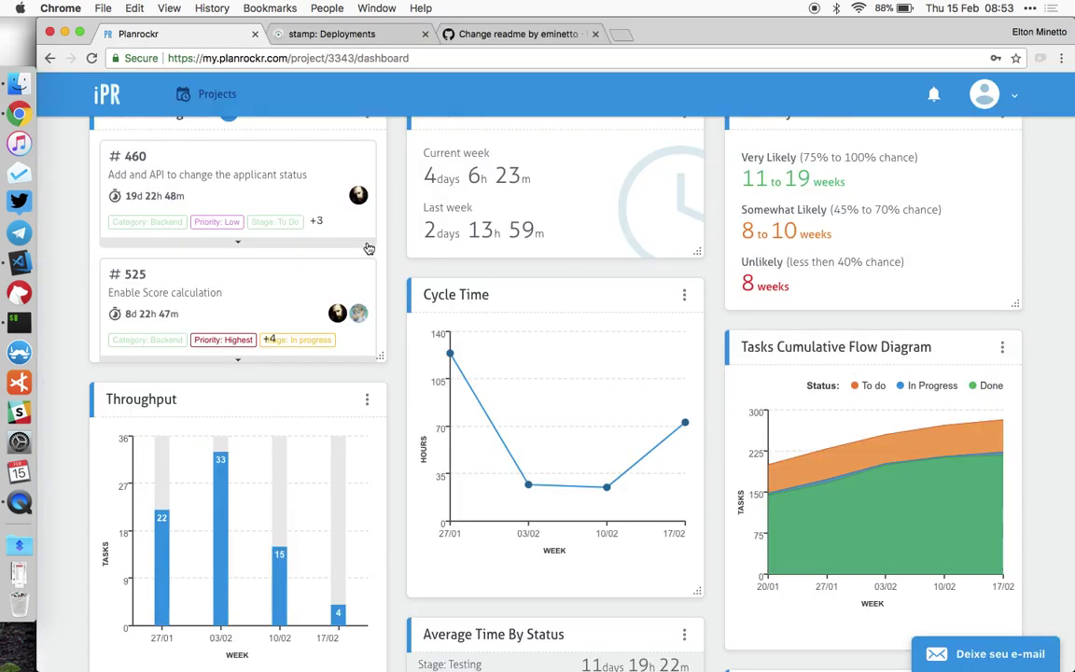
scroll(395, 297, "up", 3)
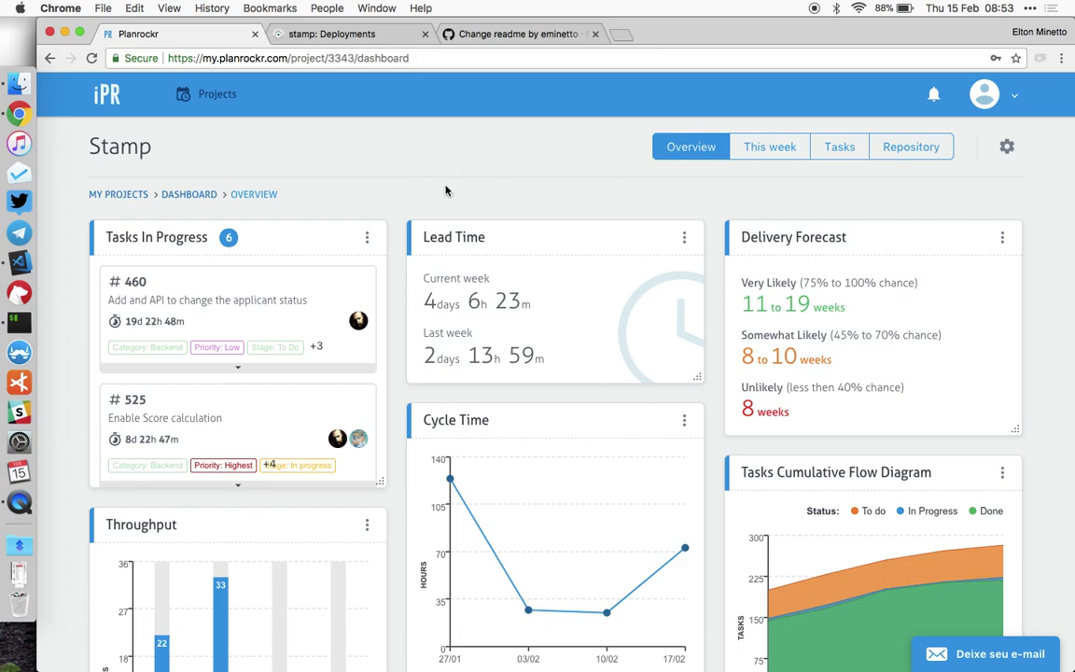
scroll(375, 395, "down", 10)
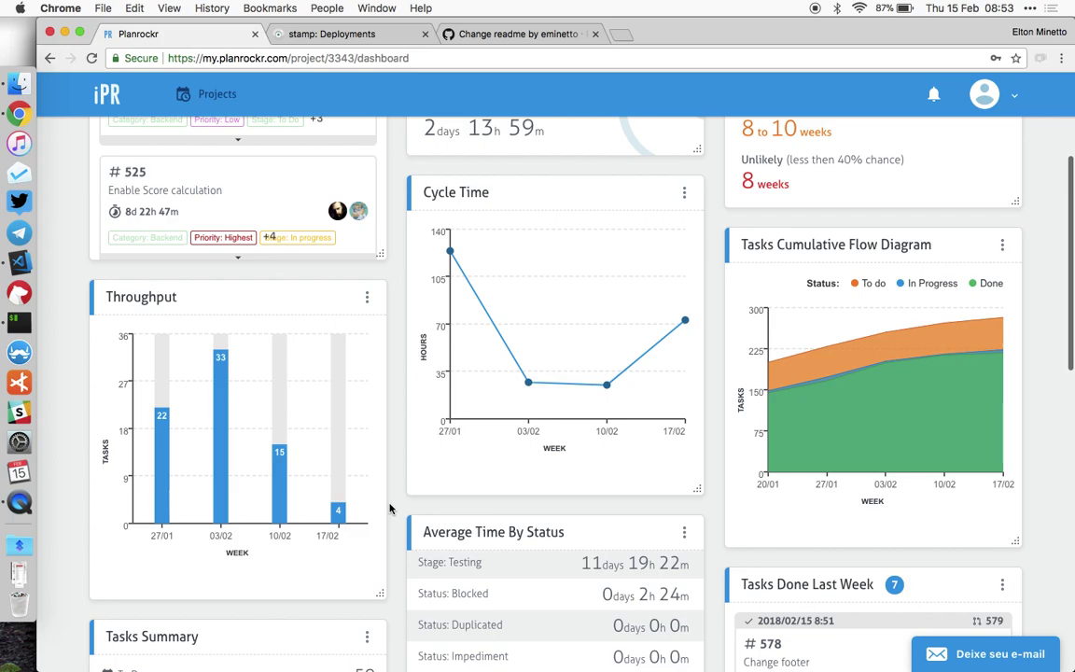
scroll(390, 508, "up", 10)
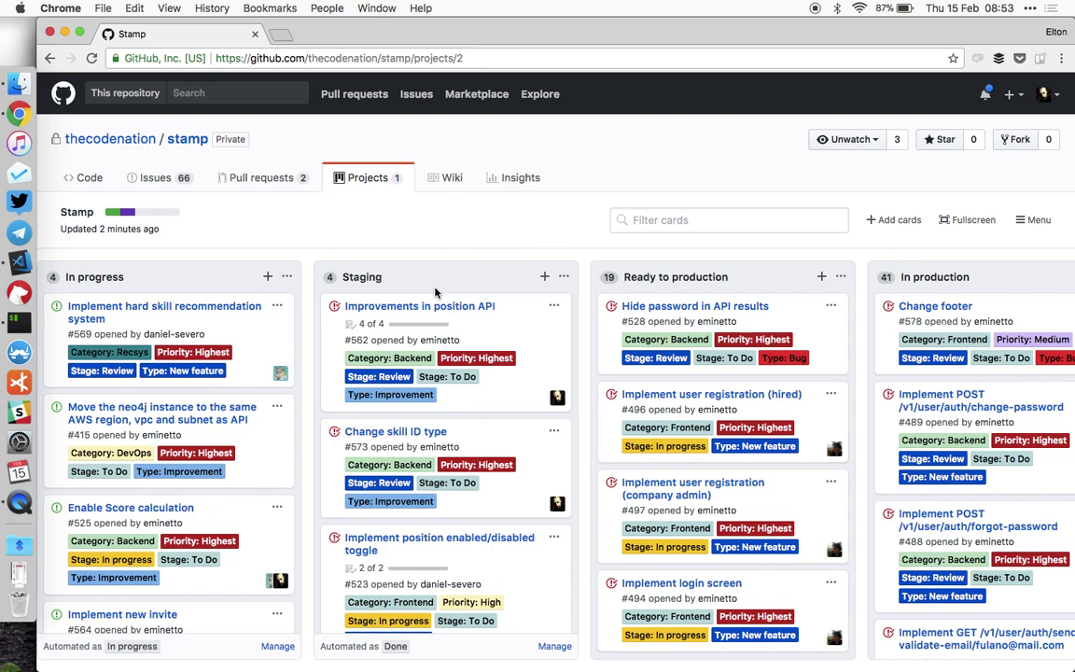
key("super+grave")
scroll(354, 457, "down", 5)
scroll(351, 450, "up", 5)
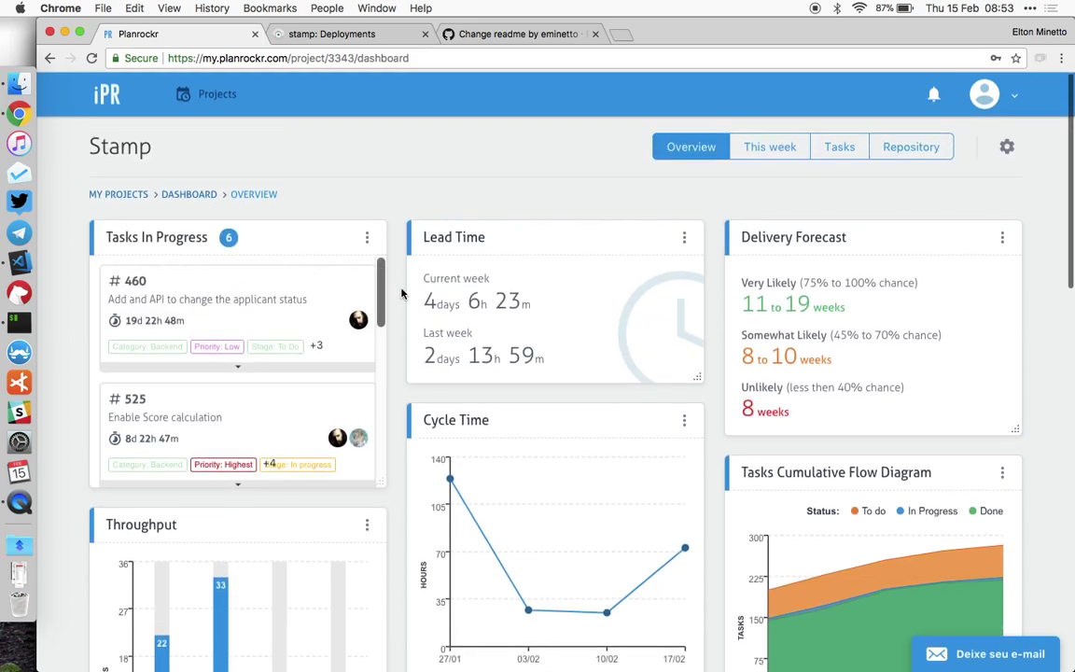
Switch to the Stamp project board on GitHub, look over its columns and show the board in fullscreen.
key("super+grave")
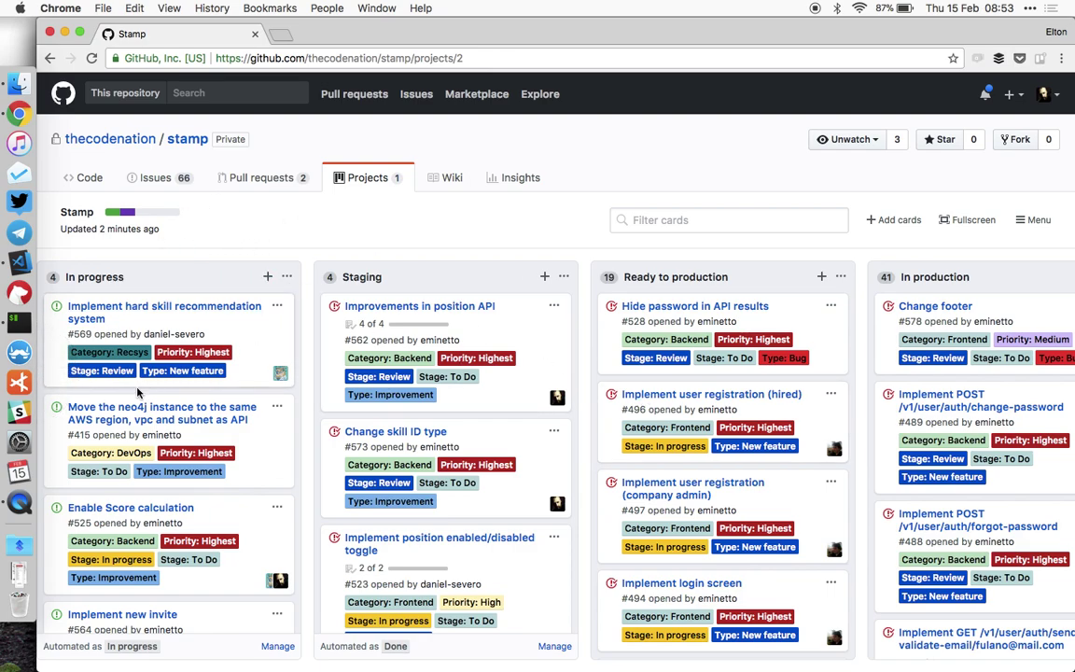
scroll(551, 336, "left", 5)
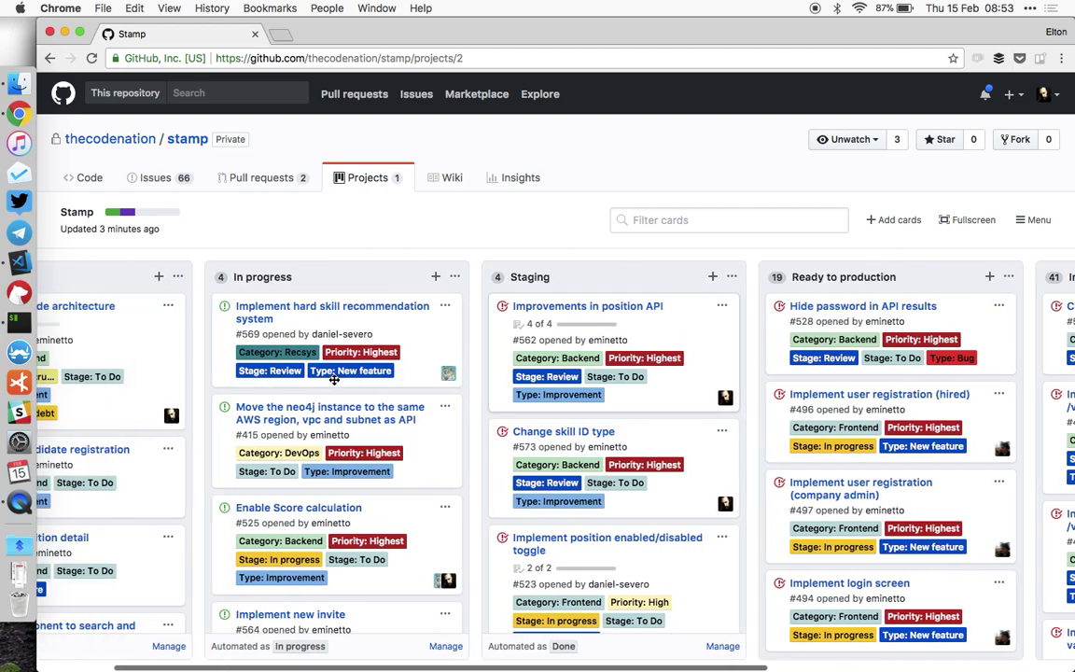
scroll(732, 357, "right", 4)
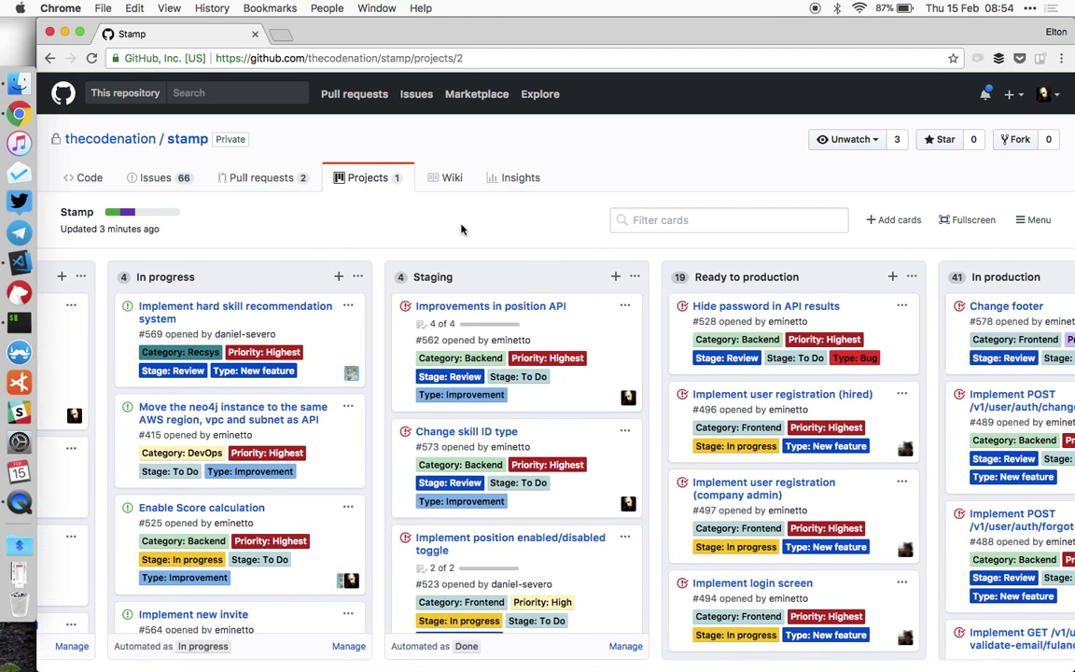
scroll(946, 456, "right", 2)
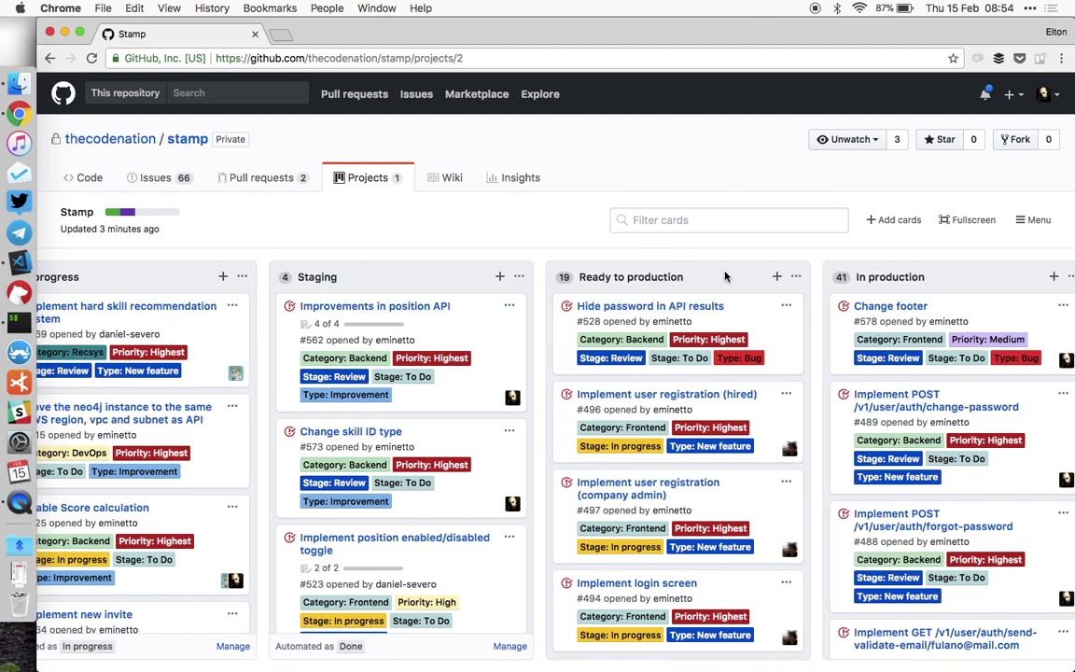
left_click(975, 220)
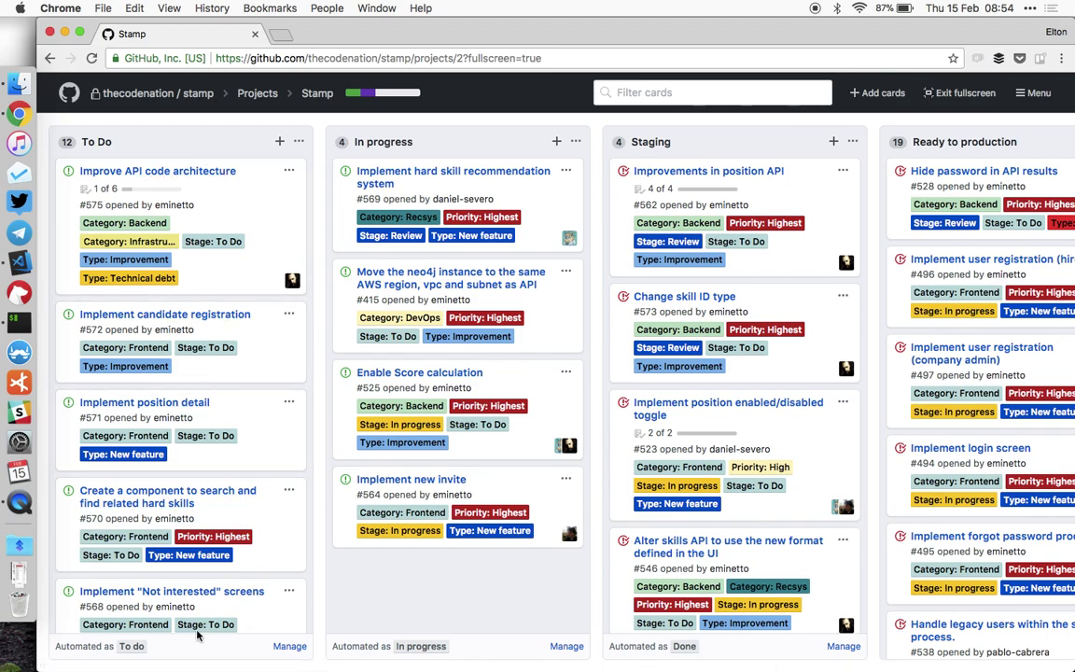
Review the fullscreen board's columns from To Do through In production and return to the first column.
scroll(656, 496, "right", 2)
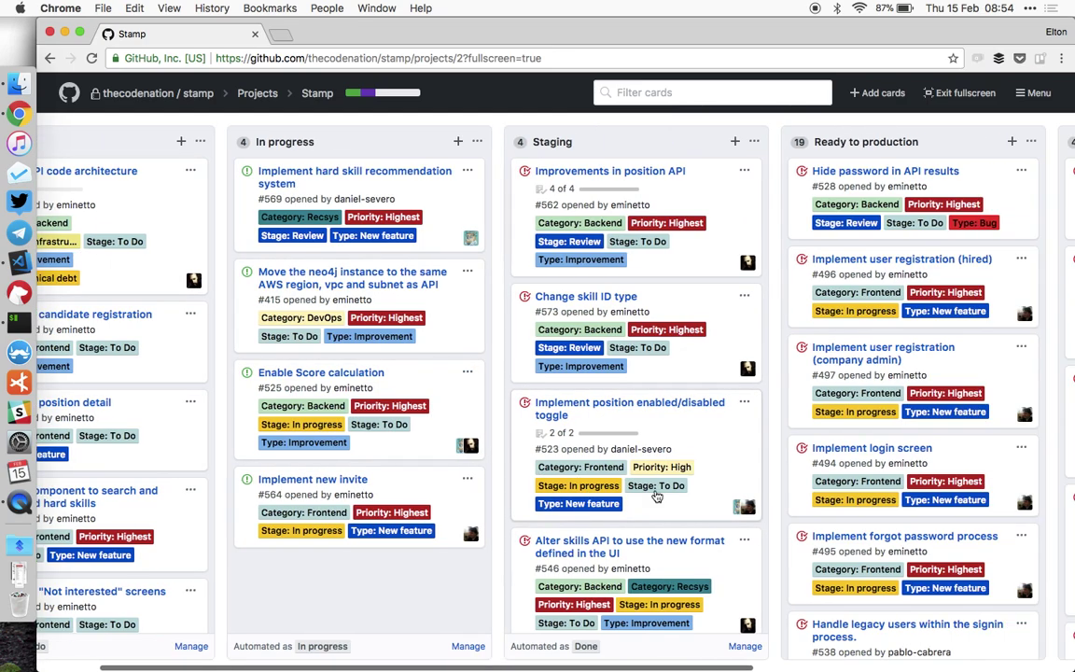
scroll(656, 497, "right", 8)
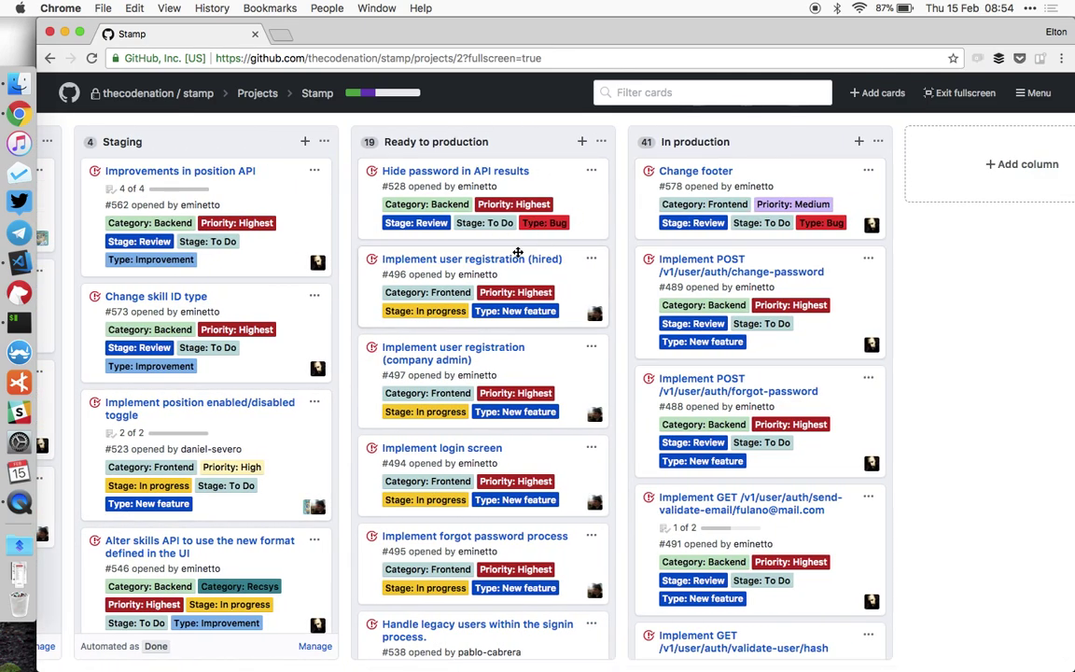
scroll(355, 271, "left", 10)
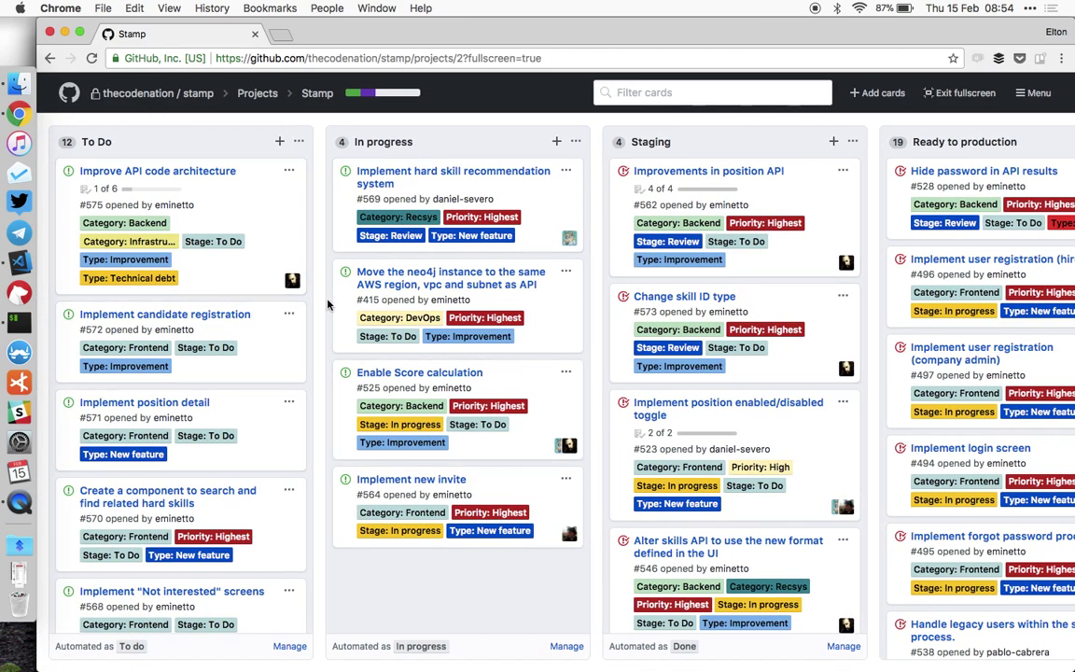
scroll(600, 333, "right", 2)
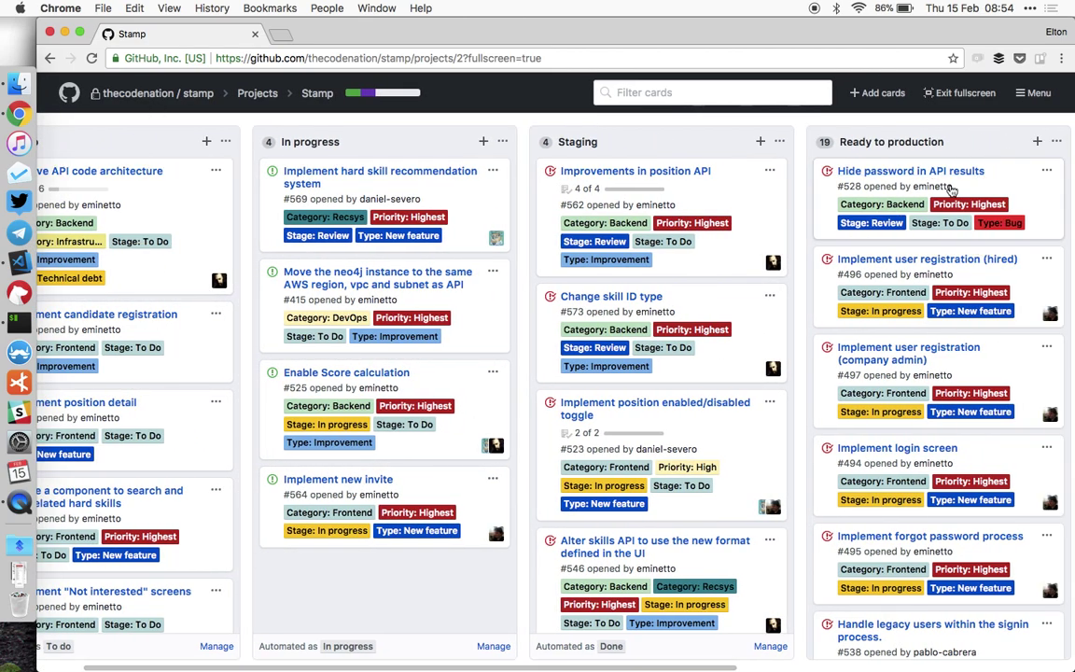
scroll(909, 224, "left", 2)
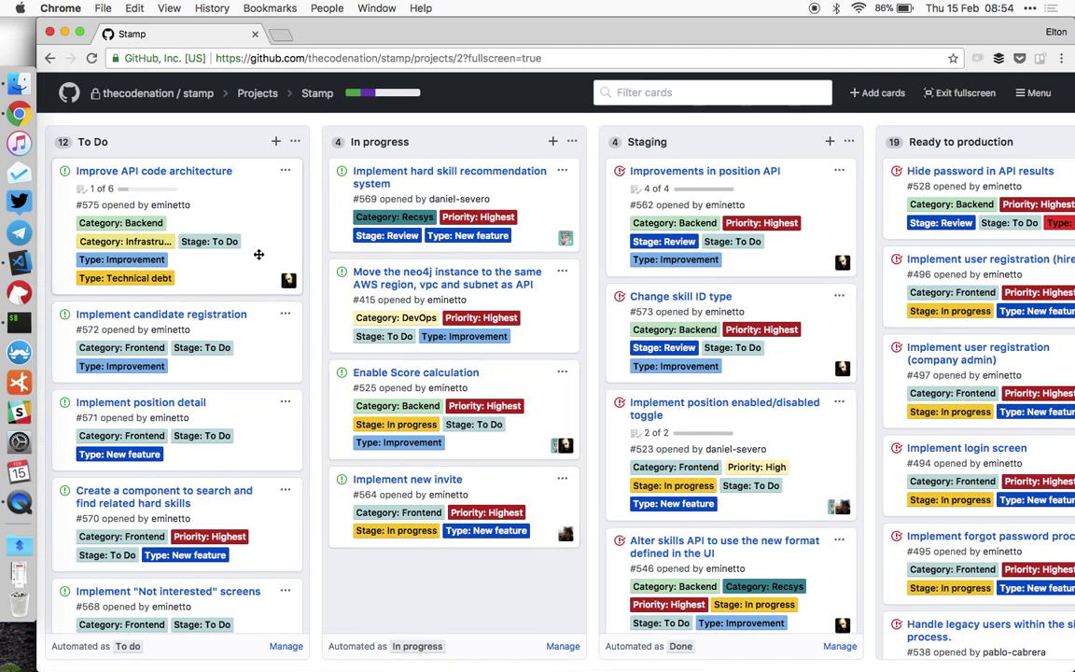
Switch to DeployBot and check the stamp deployments list up to Backend - Build, then return to the Planrockr dashboard.
key("super+grave")
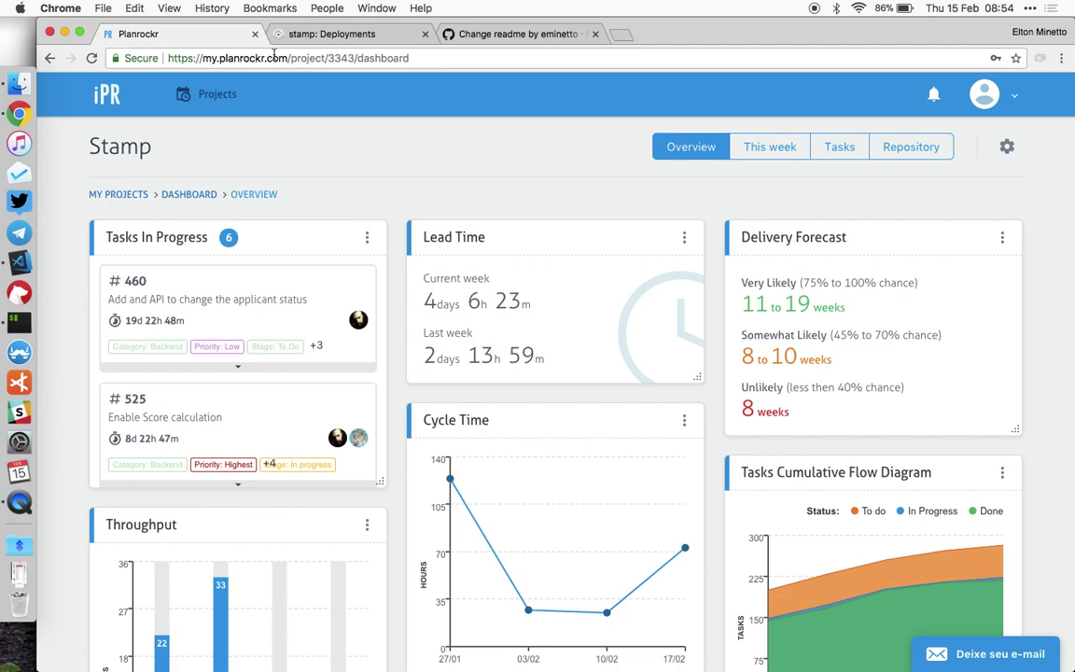
key("super+grave")
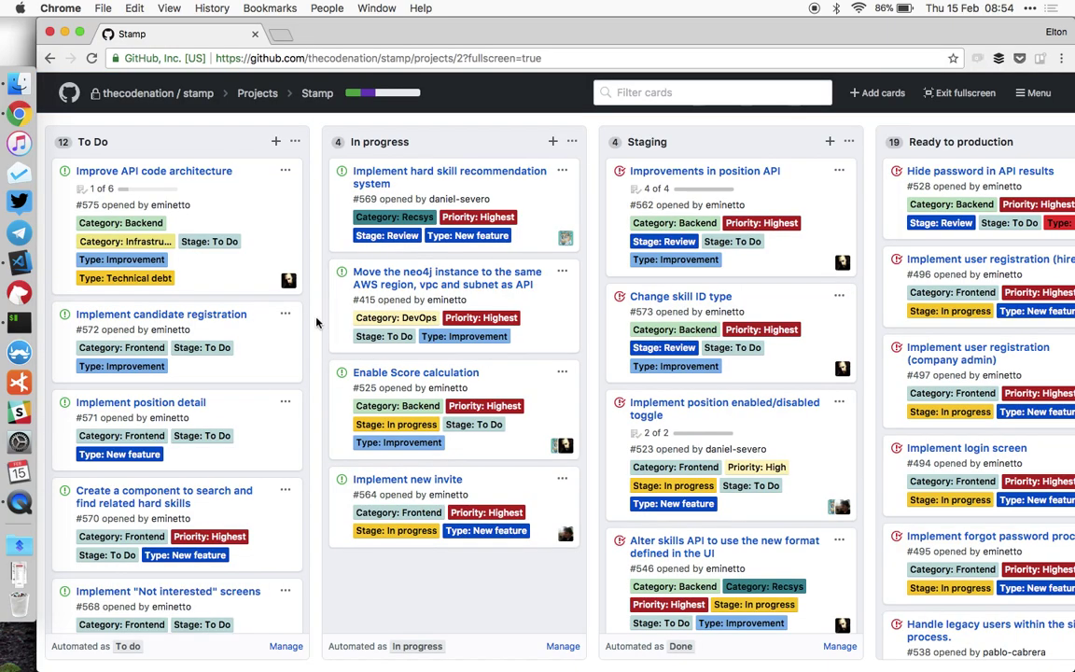
key("super+grave")
left_click(343, 34)
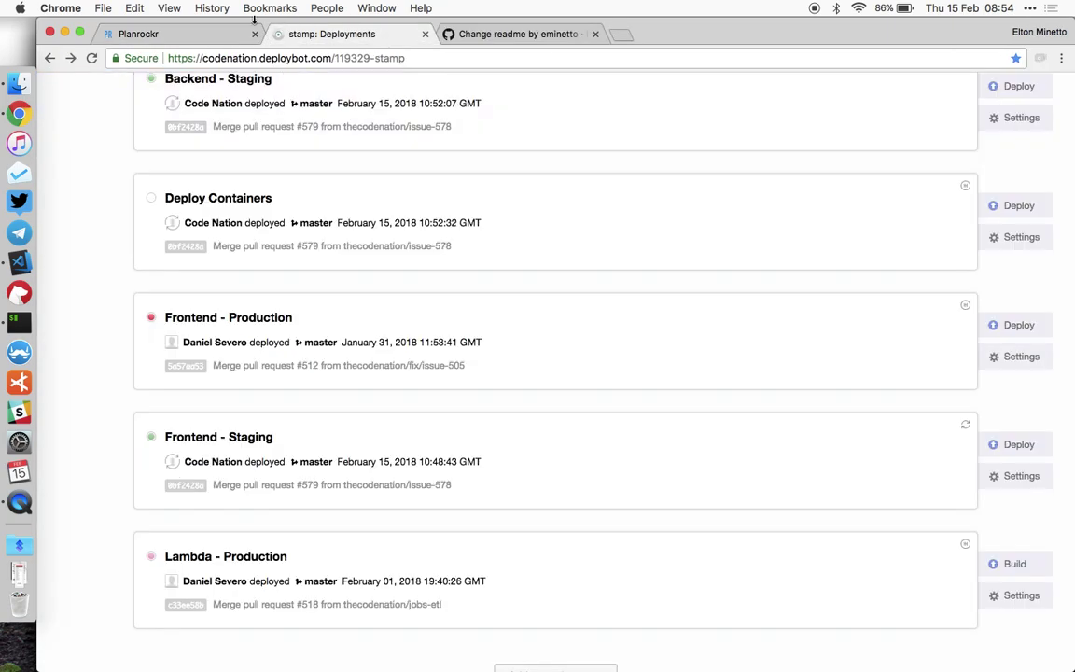
scroll(284, 361, "up", 5)
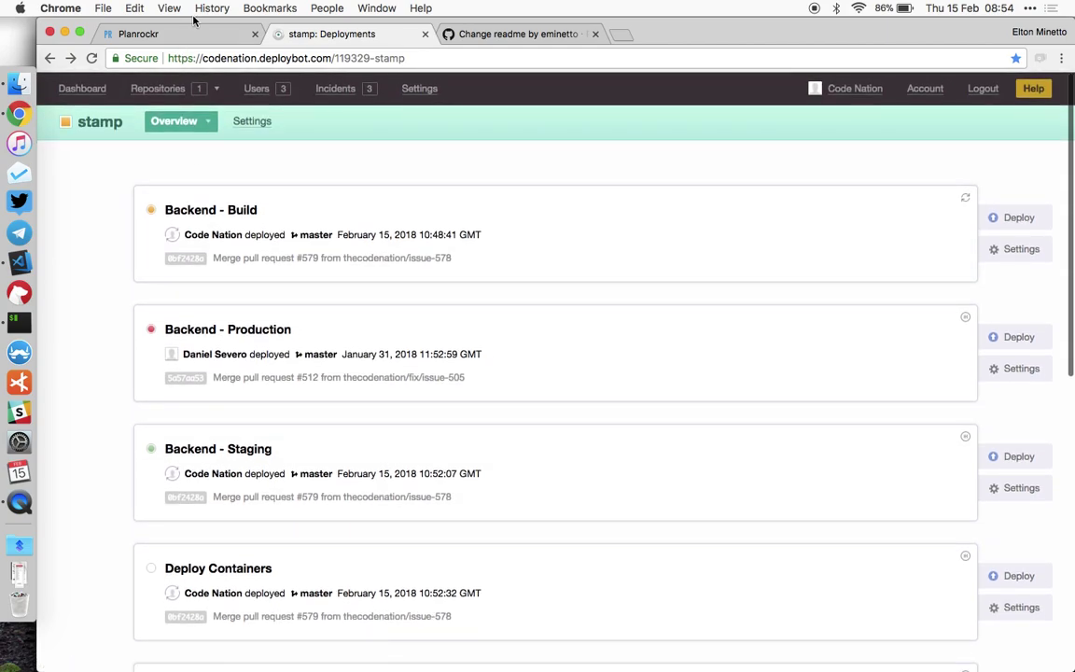
left_click(185, 34)
Switch back to the GitHub board and check its progress bar and the In progress, Staging and Ready to production columns.
key("super+grave")
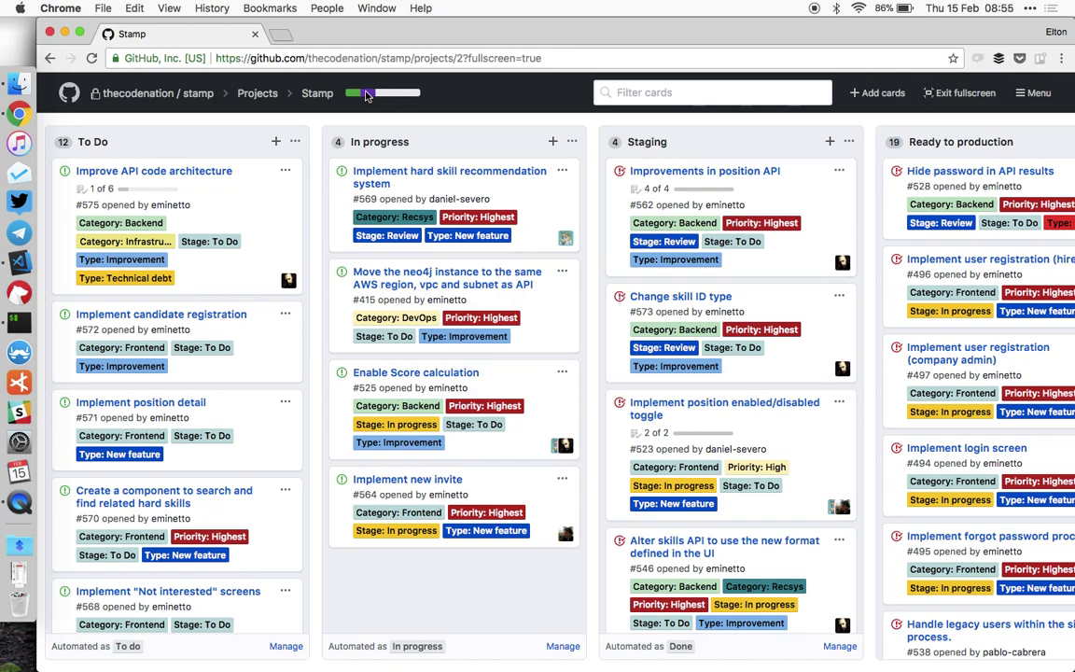
mouse_move(367, 96)
scroll(564, 424, "right", 6)
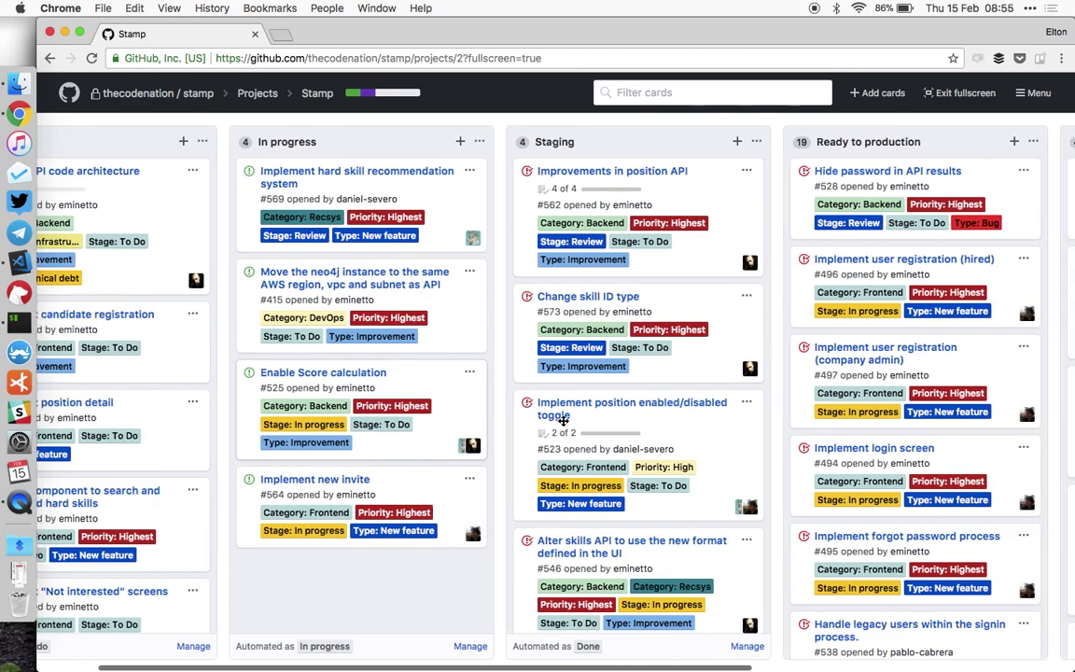
scroll(564, 424, "left", 6)
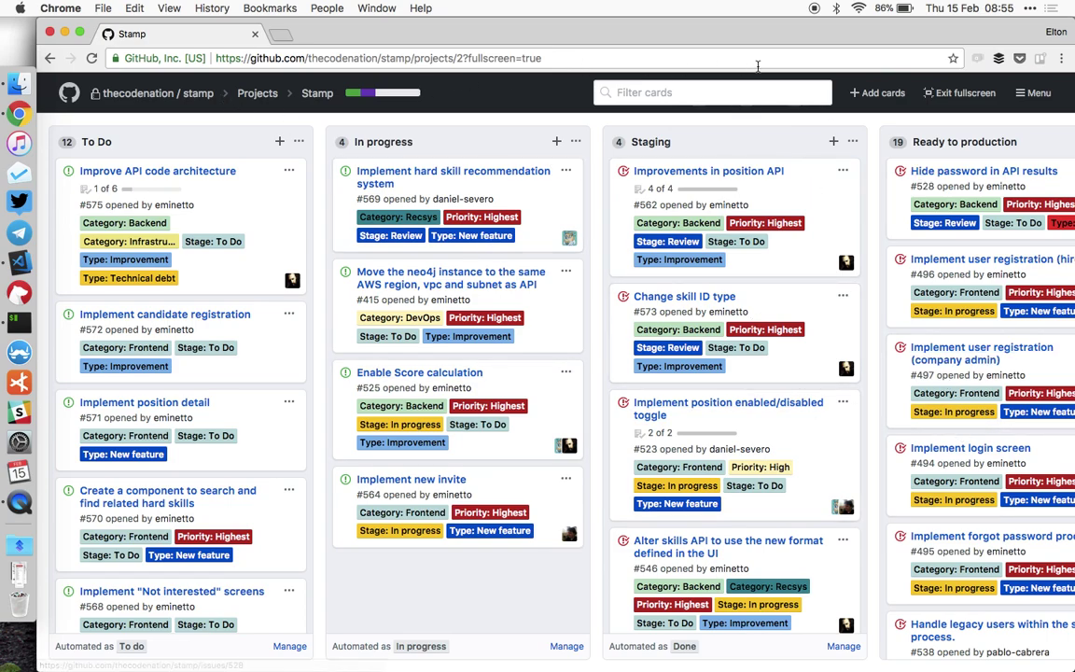
View the Stamp project's activity log, close it, and leave the fullscreen board for the stamp repository's code page.
left_click(1032, 93)
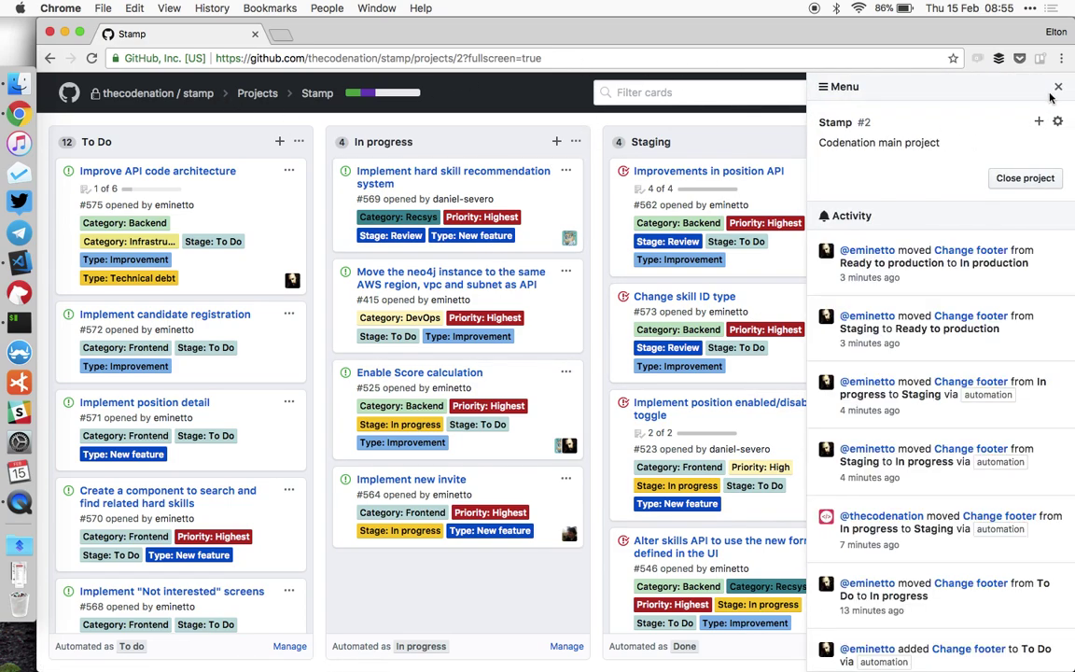
key("Escape")
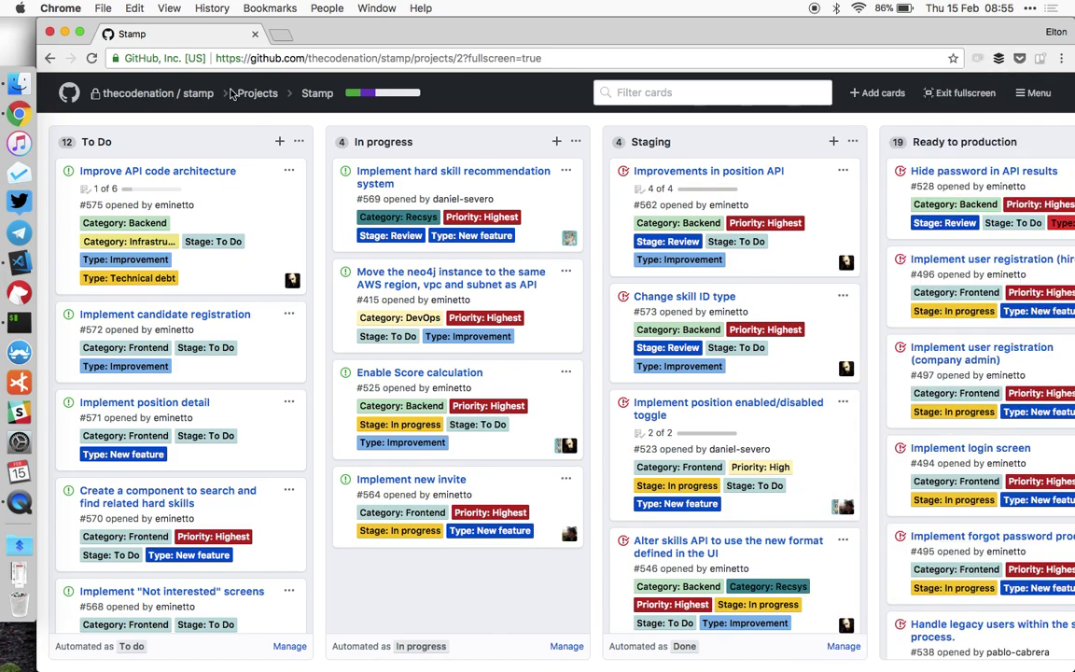
left_click(952, 92)
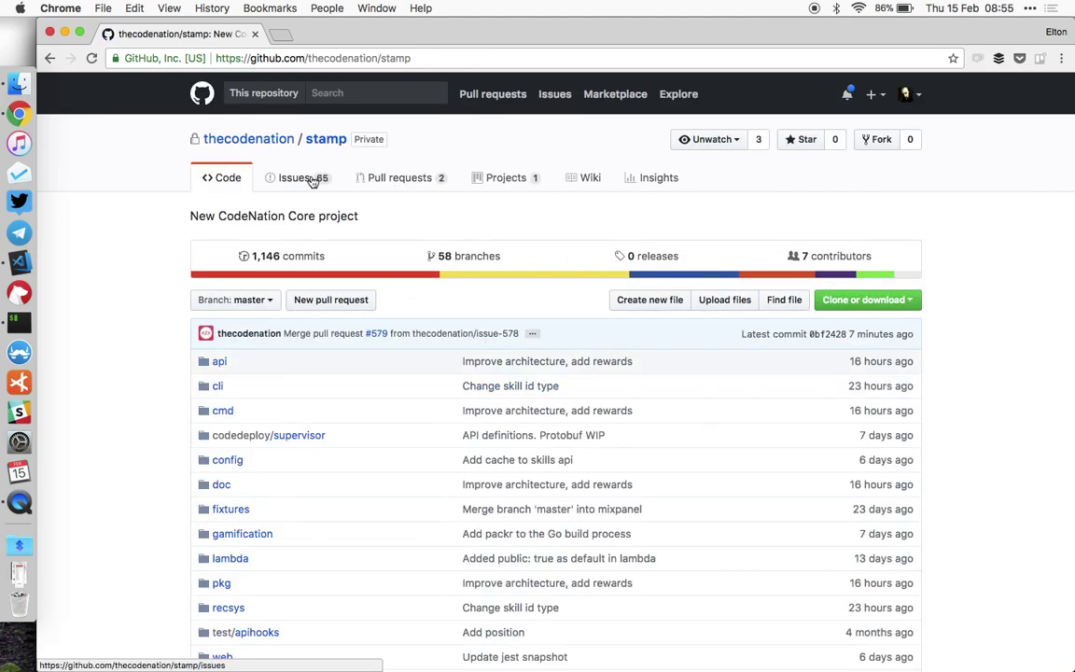
Look over the stamp repository's open issues and milestones, then return to the Stamp project board.
left_click(298, 178)
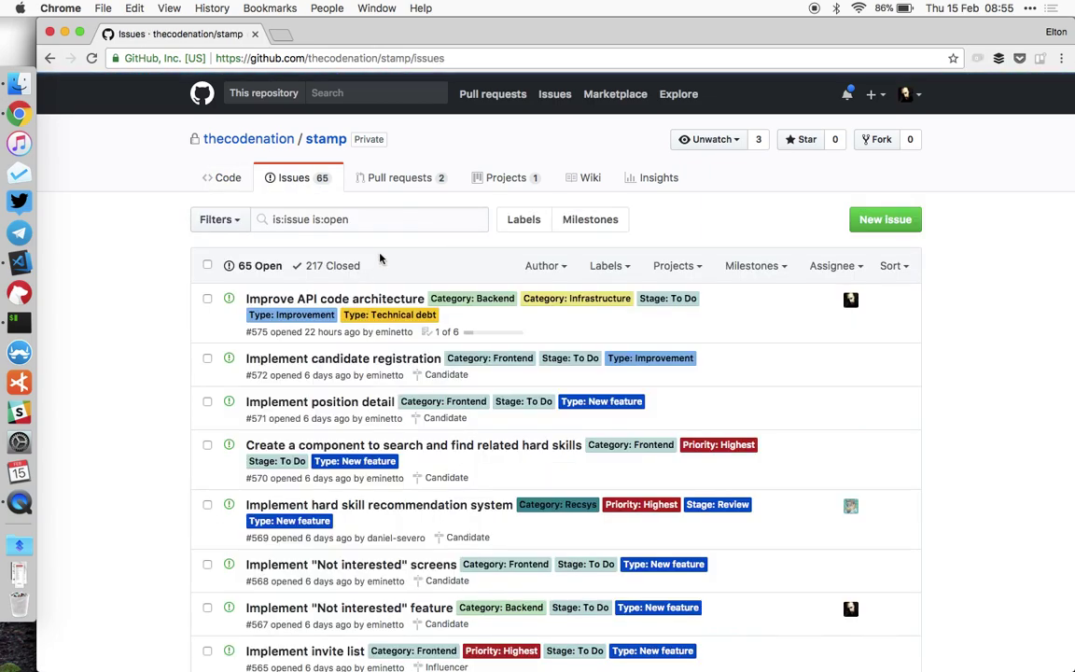
left_click(590, 220)
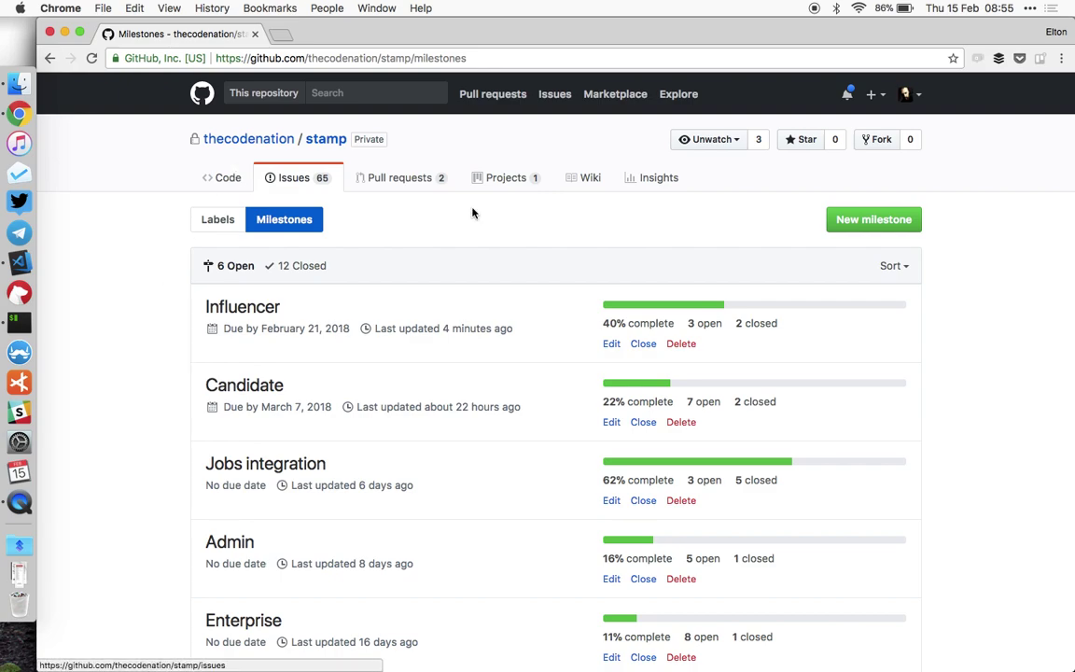
left_click(509, 178)
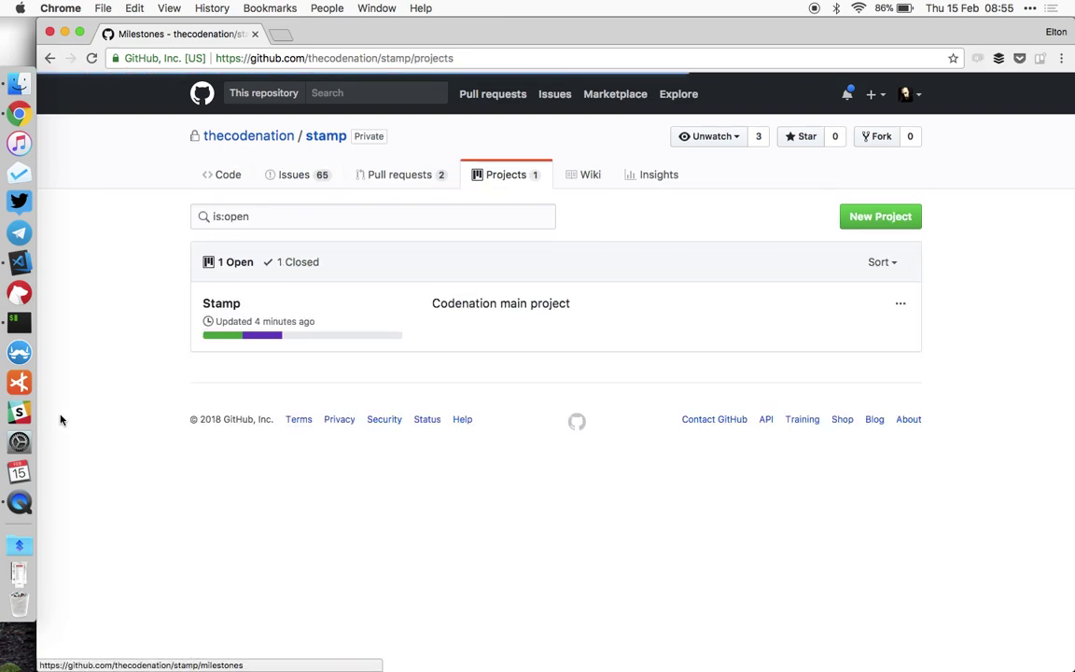
left_click(220, 306)
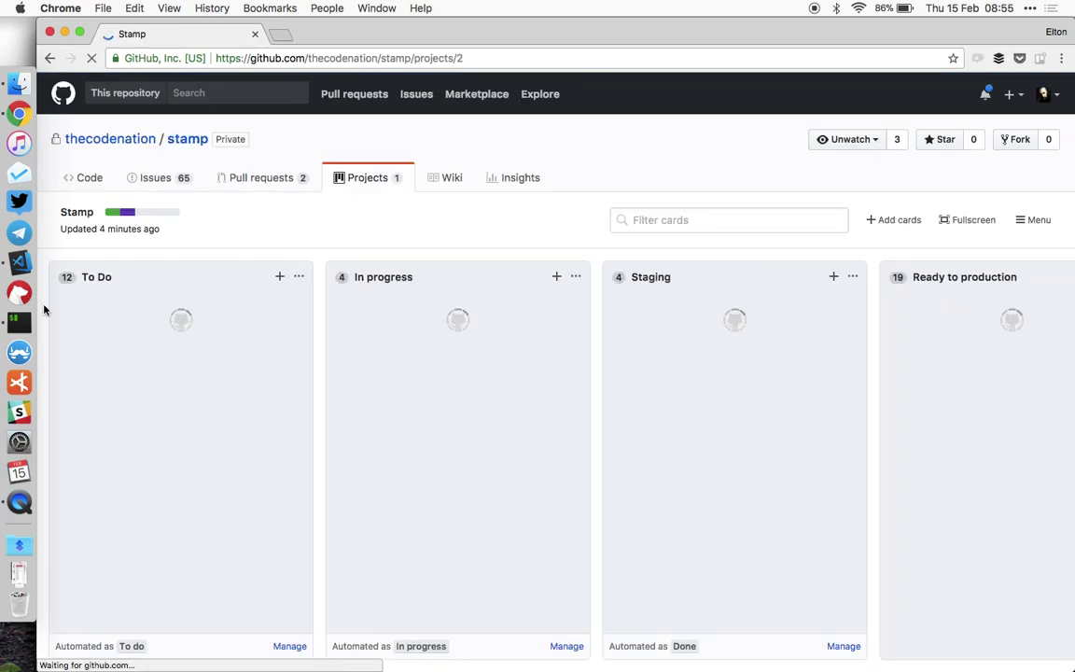
Switch to iTerm2 and review the terminal history of start_work.sh, the git commands and start_review.sh for issue 578.
key("super+Tab")
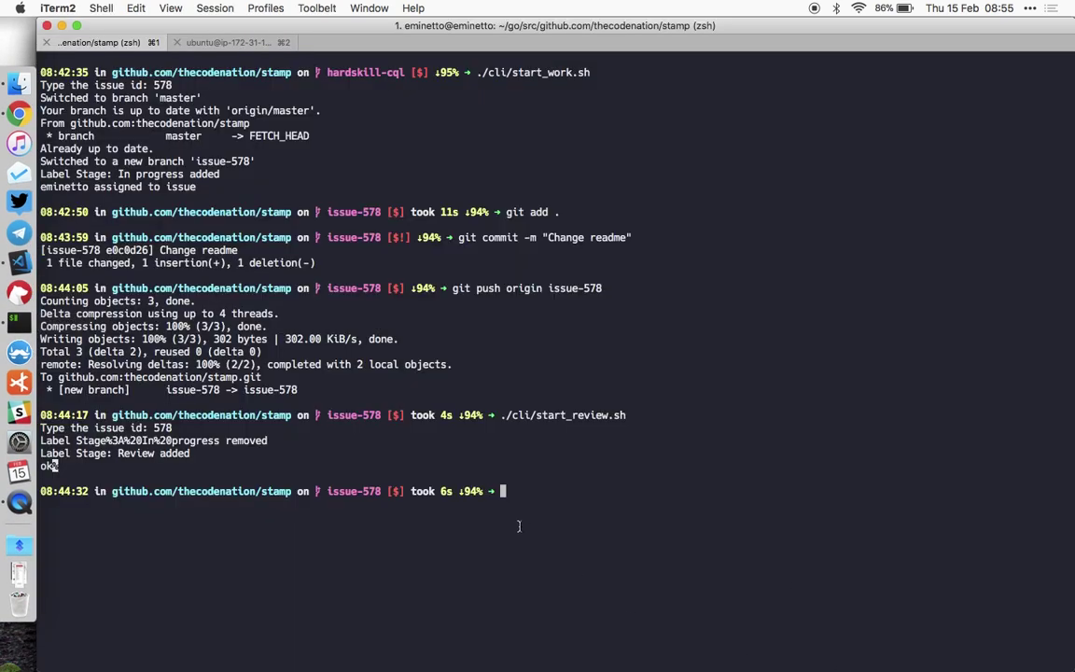
left_click_drag(97, 478, 215, 385)
left_click(344, 420)
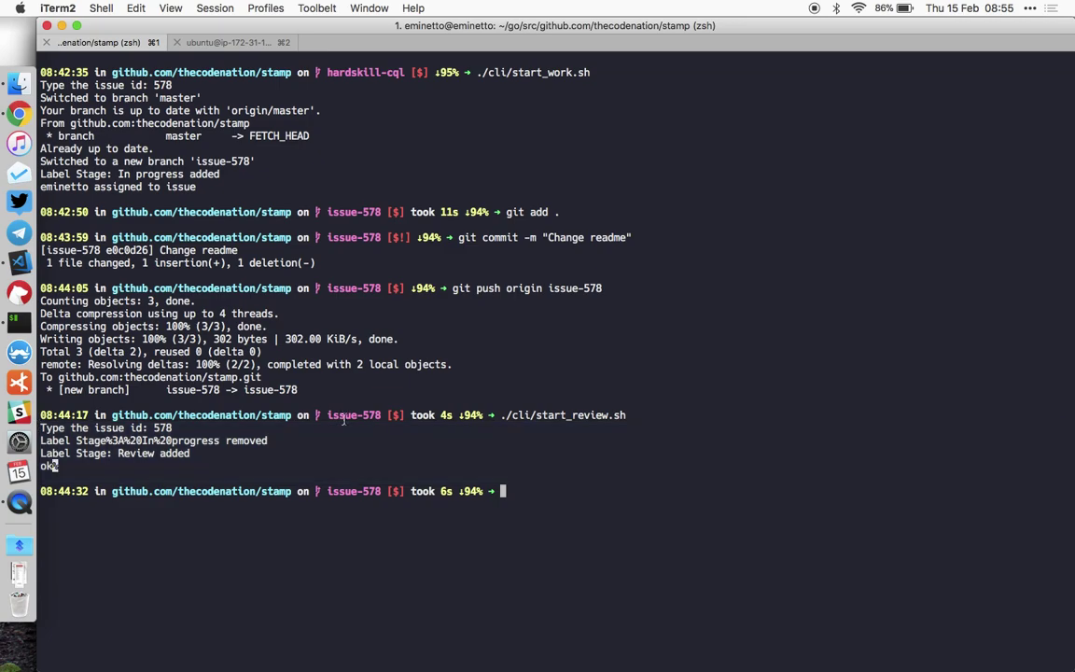